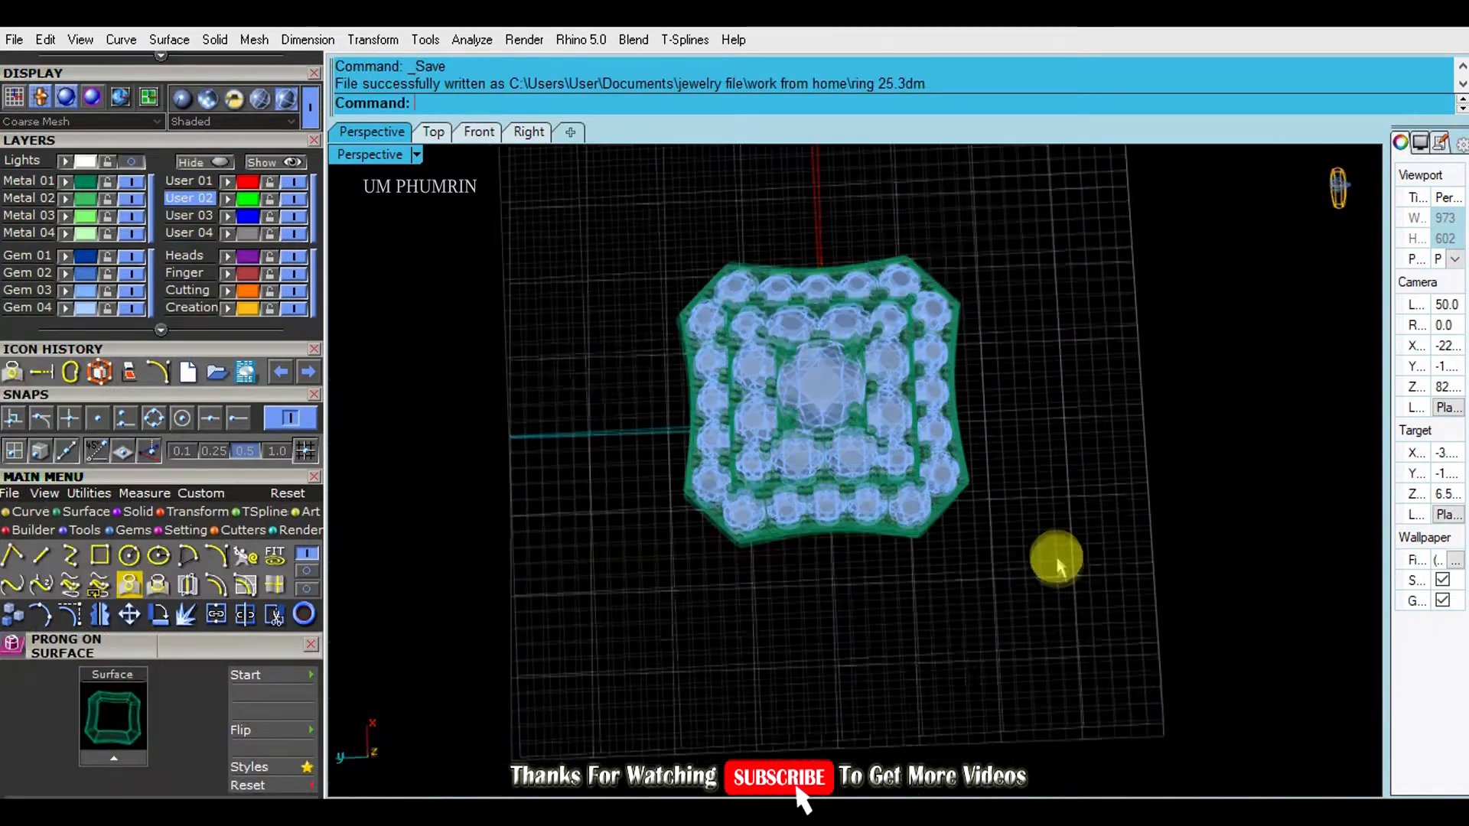
- Save ring 25.3dm and orbit the Perspective view to inspect the pavé head from top and side
right_click_drag(1049, 558, 1043, 593)
key("ctrl+s")
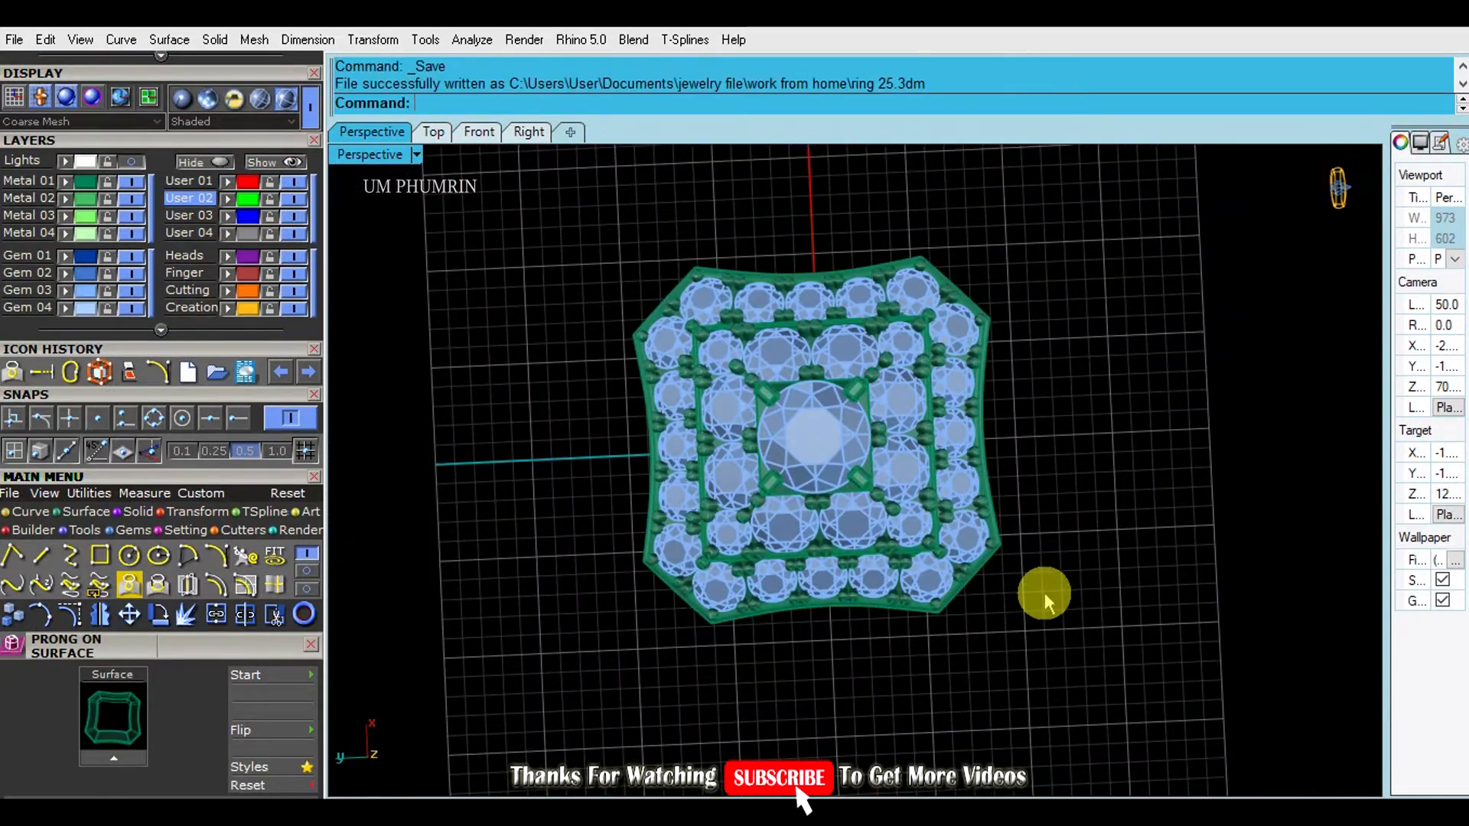
right_click_drag(1025, 591, 1014, 467)
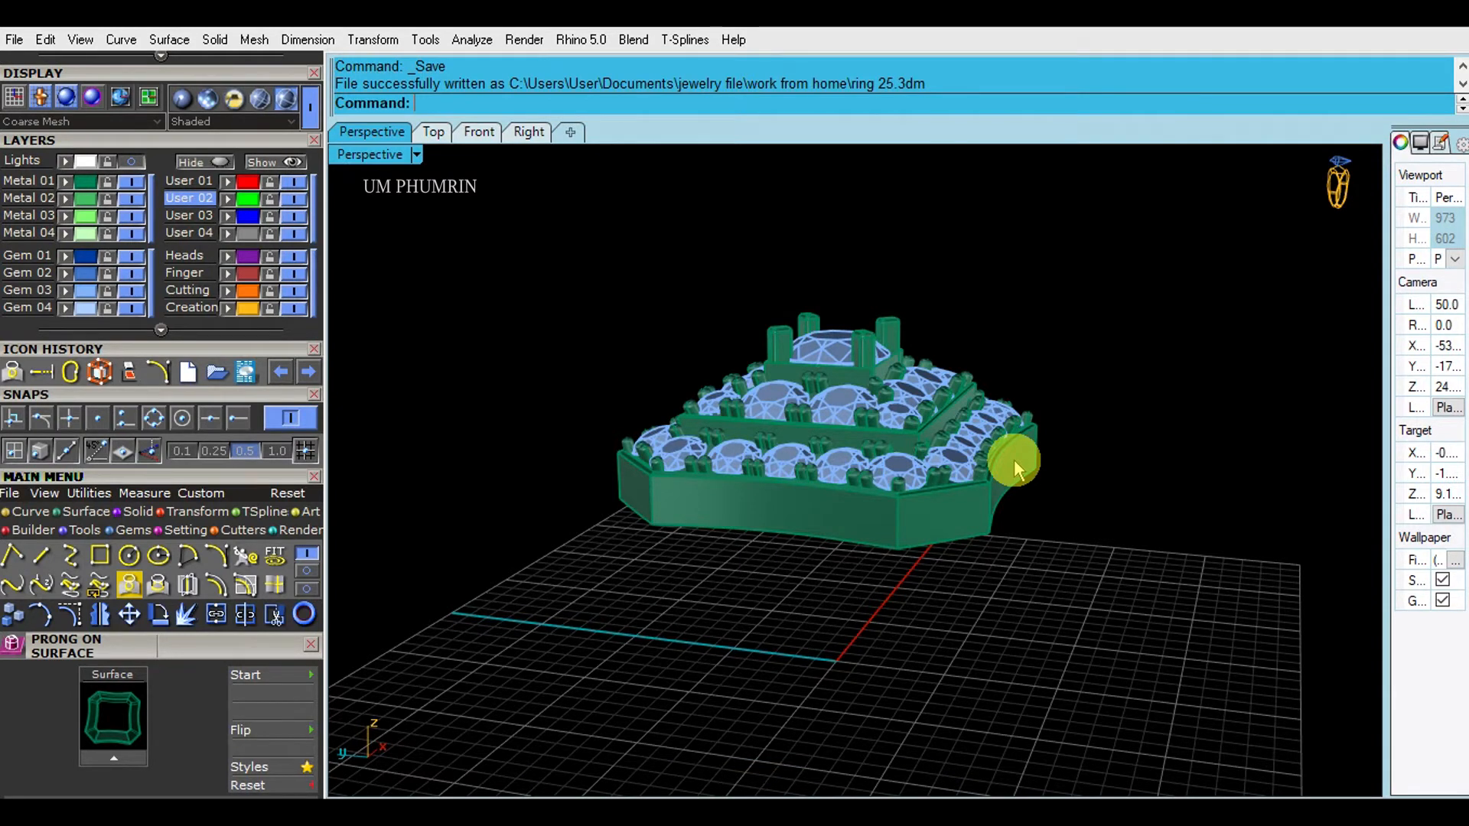
right_click_drag(1015, 457, 1067, 631)
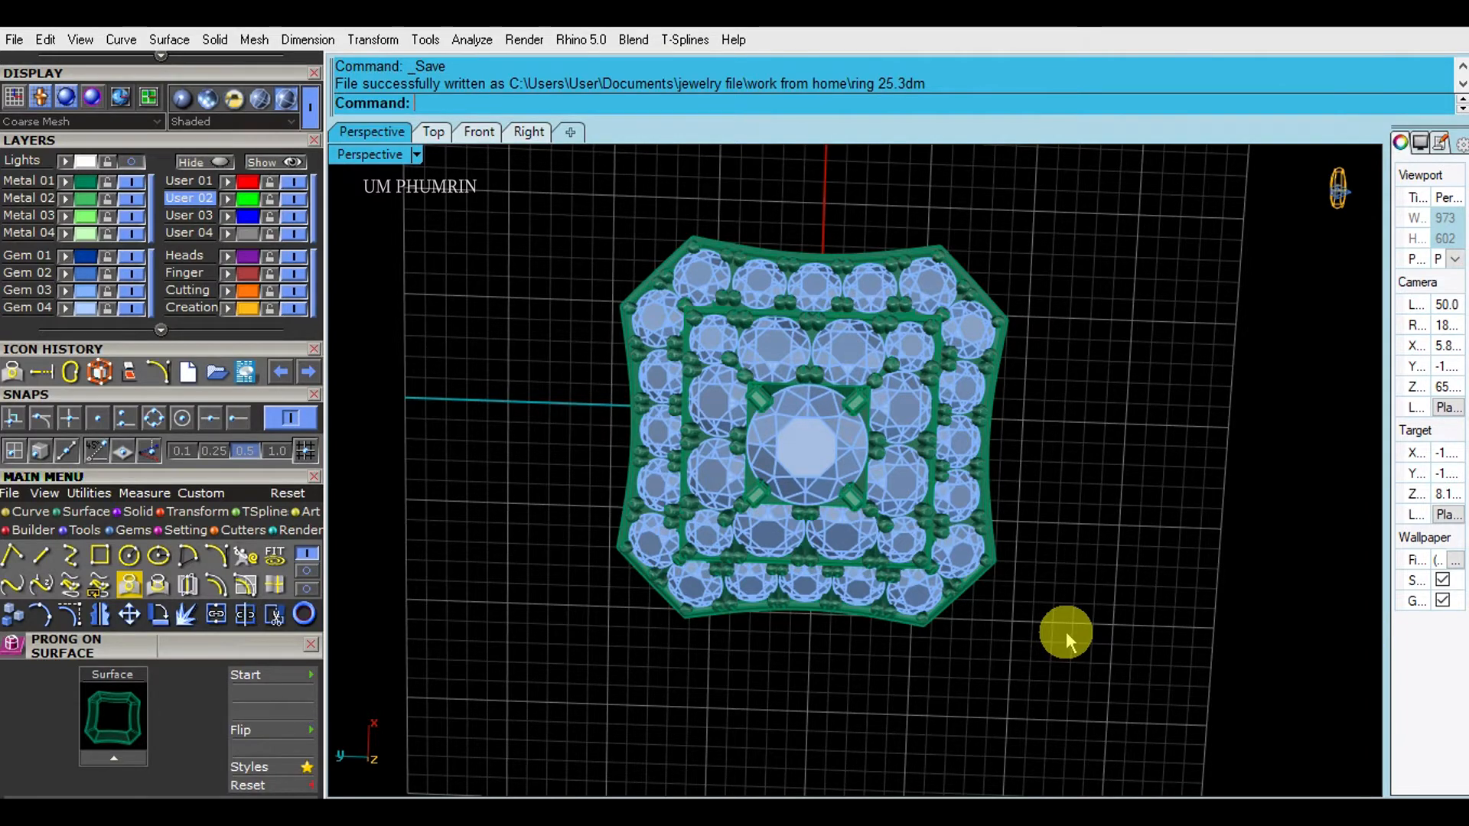
right_click_drag(1144, 466, 1071, 413)
right_click_drag(1079, 478, 1081, 369)
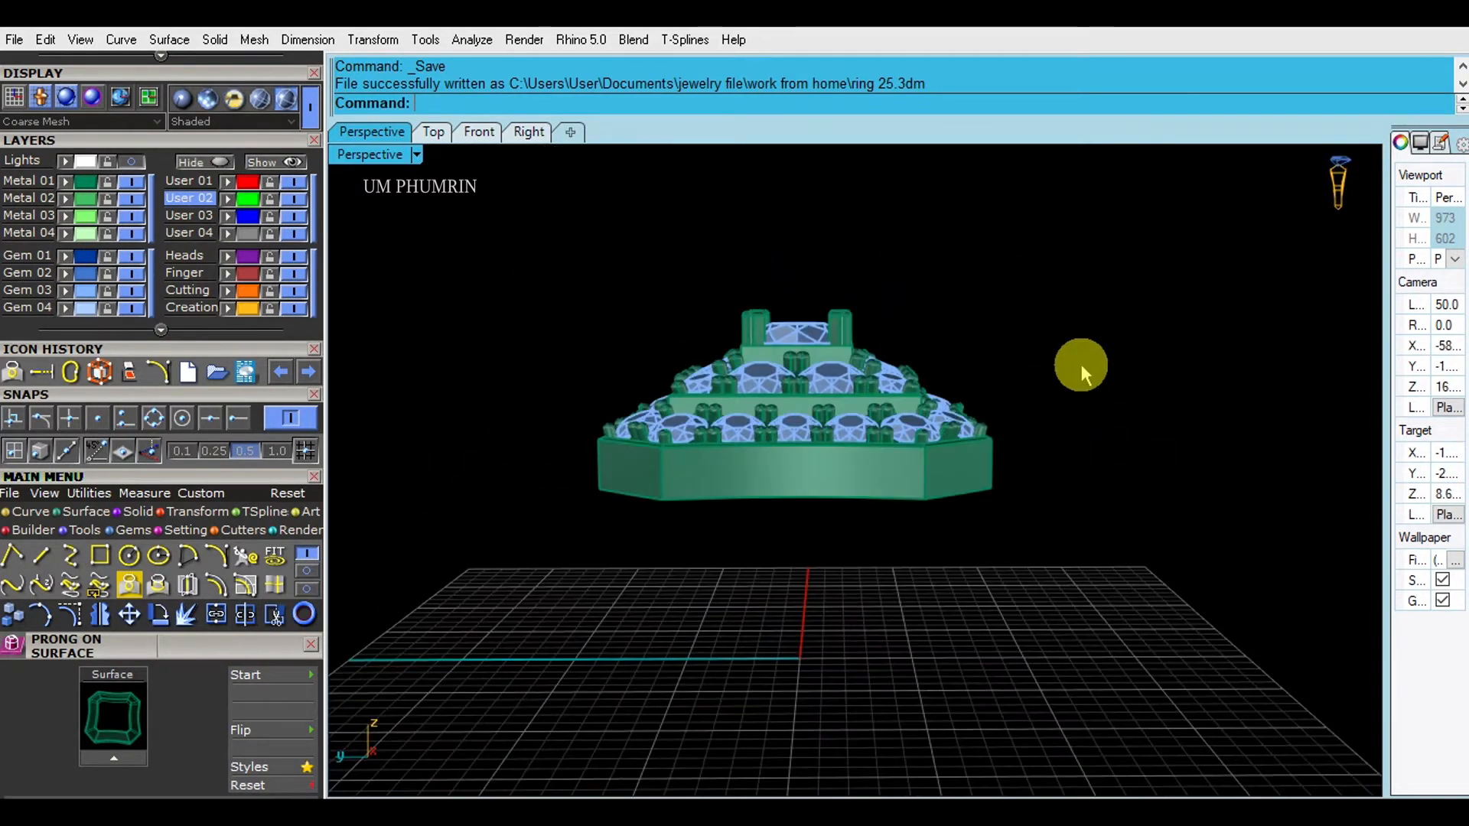
- Window-select the head in the Top view, then undo an accidental move of it
left_click(435, 132)
scroll(757, 346, "down", 4)
left_click_drag(509, 242, 1068, 687)
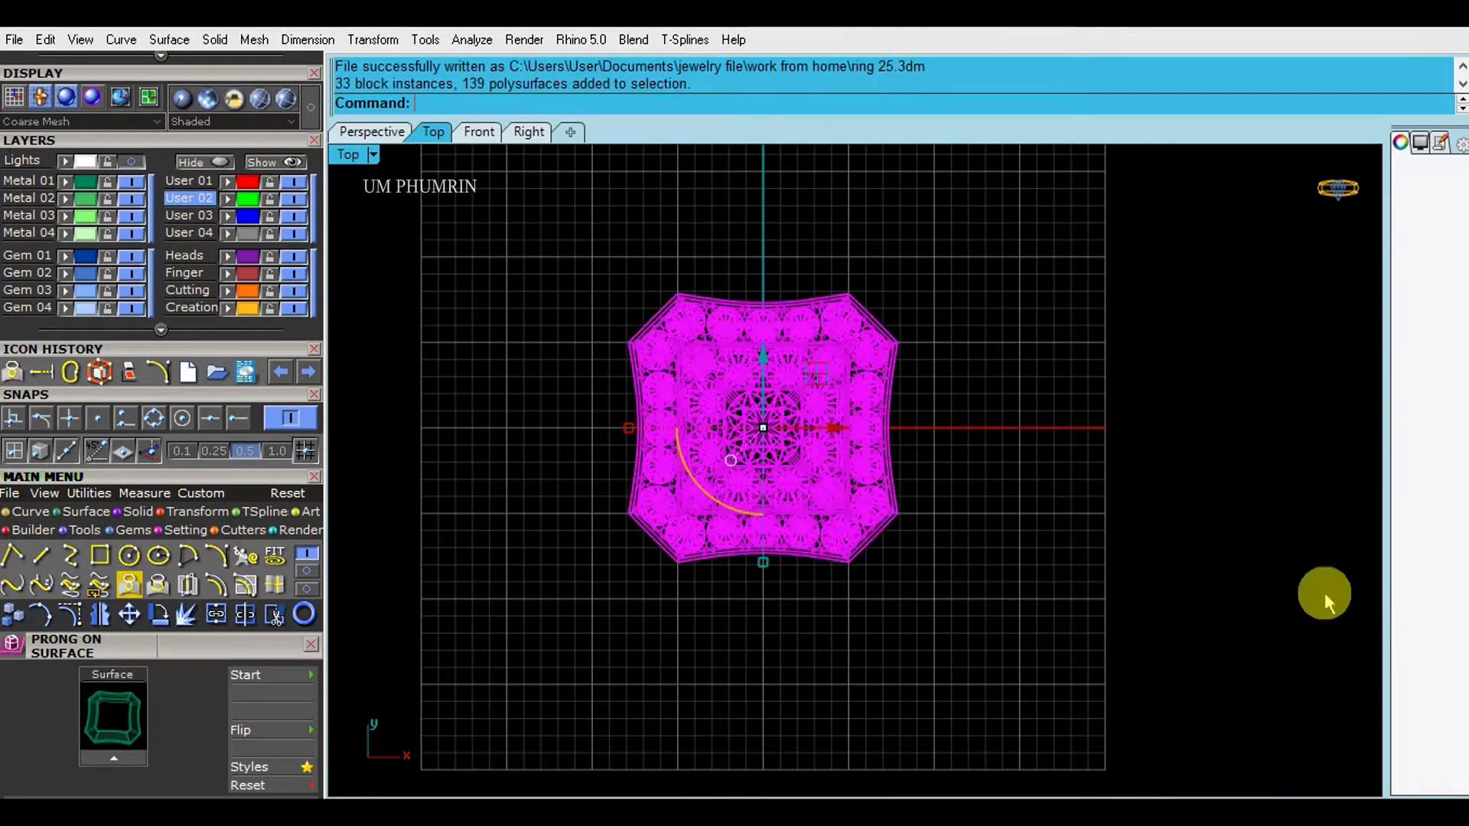
key("Escape")
left_click(386, 137)
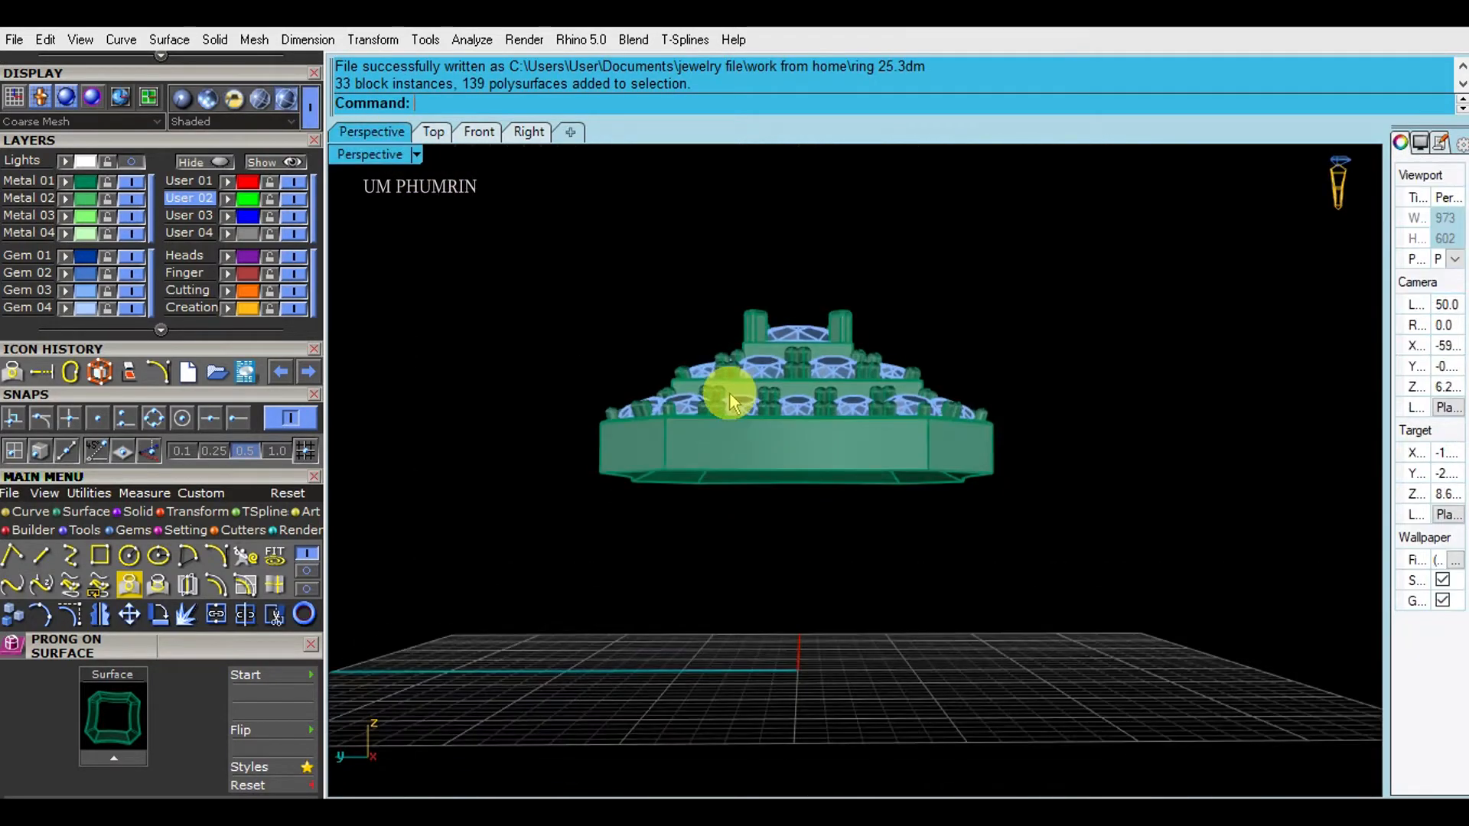
key("ctrl+z")
scroll(787, 328, "up", 5)
- Select the whole ring head in the Front view and lock it
left_click(816, 245)
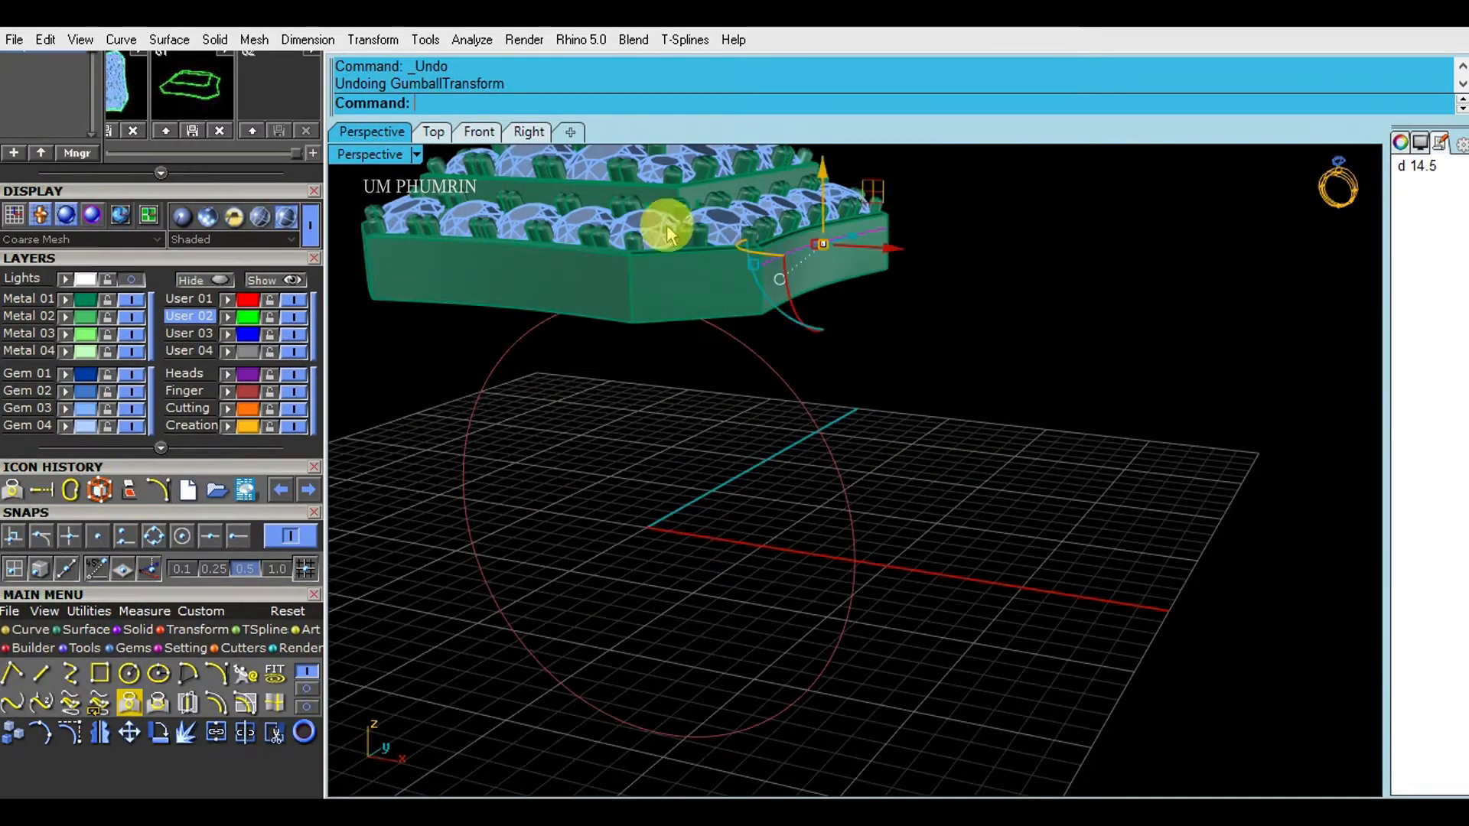
left_click(479, 131)
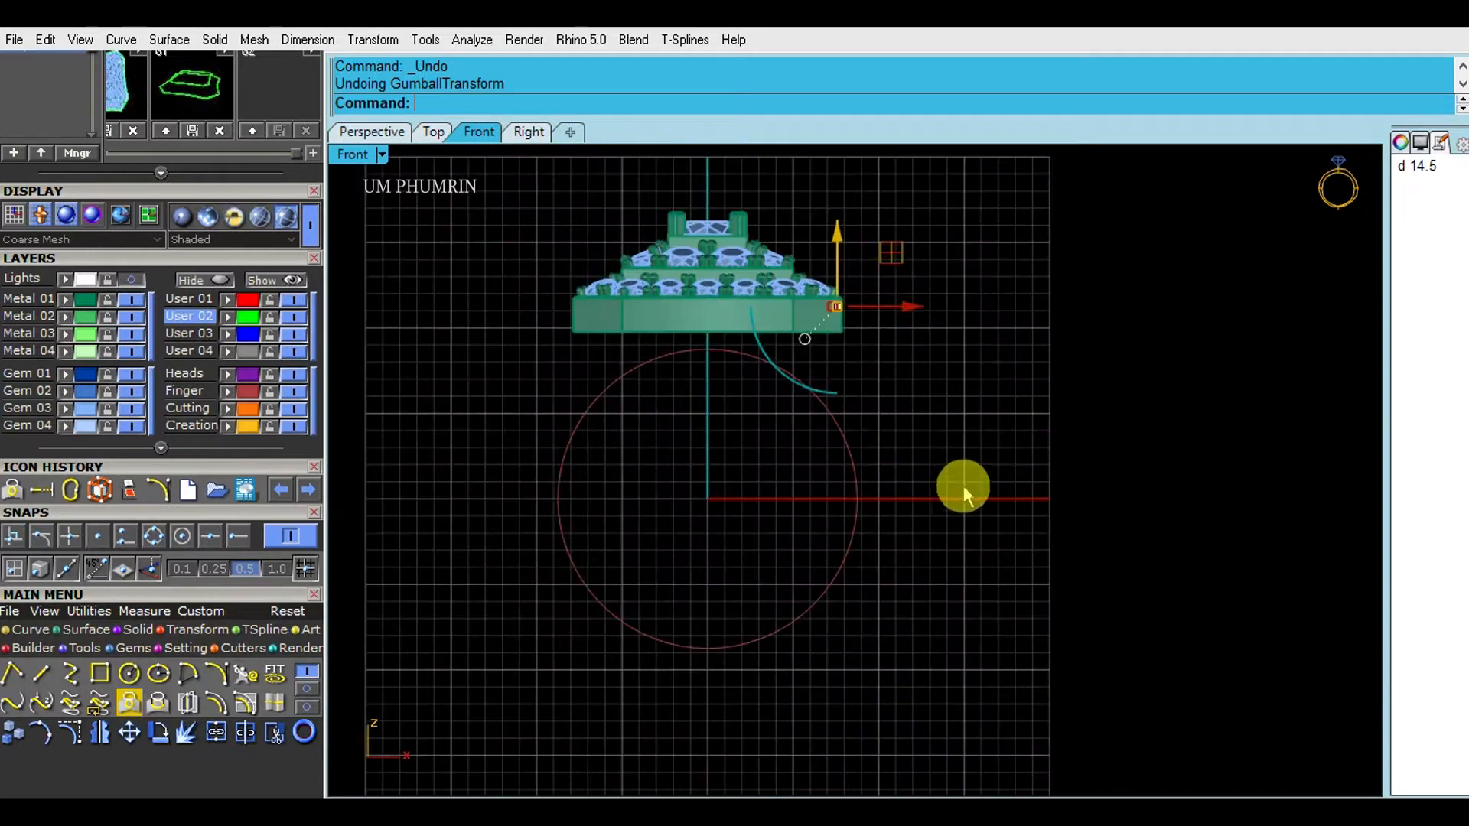
left_click(717, 381)
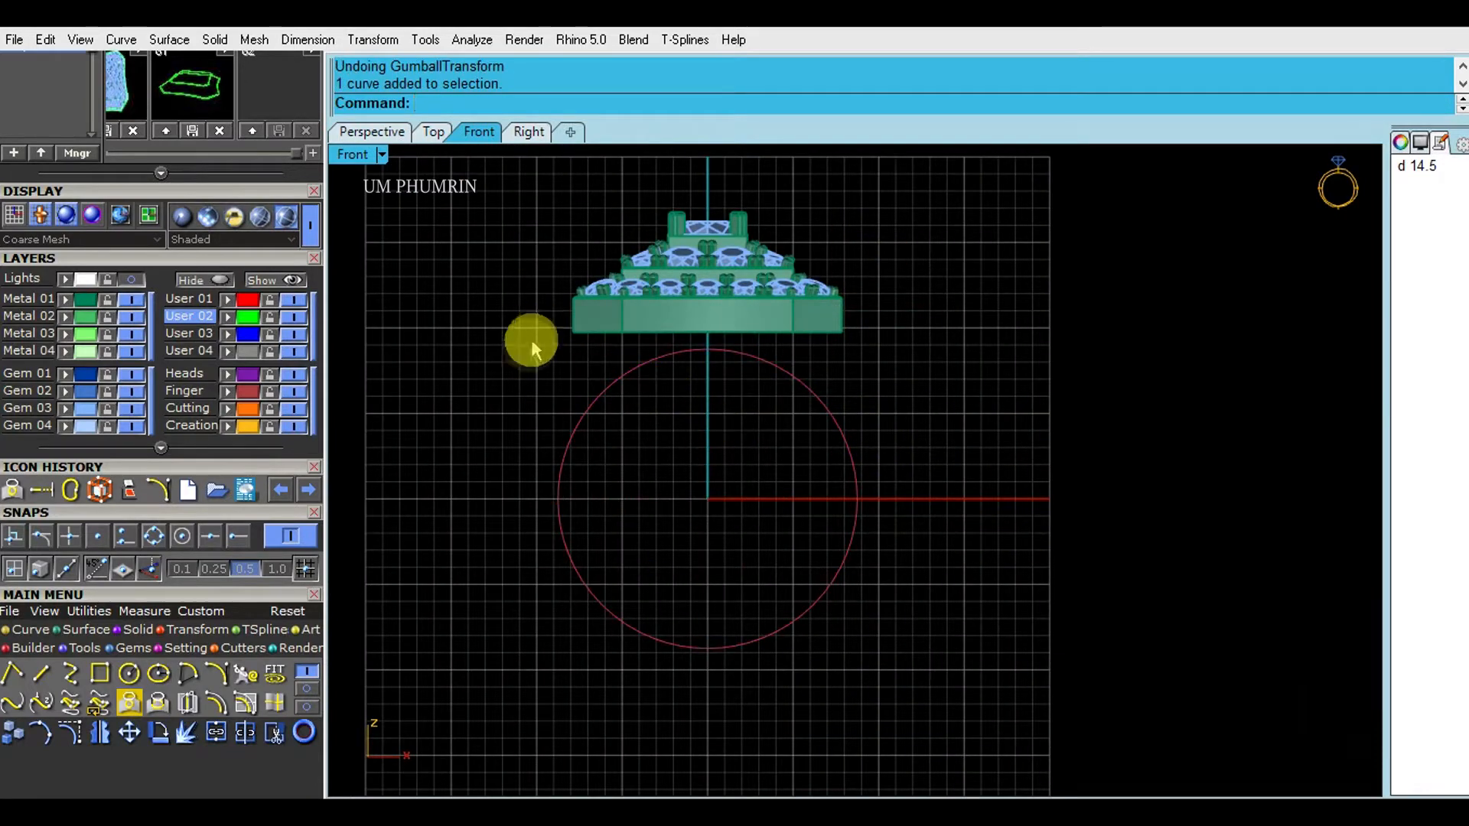
left_click(659, 284)
key("ctrl+l")
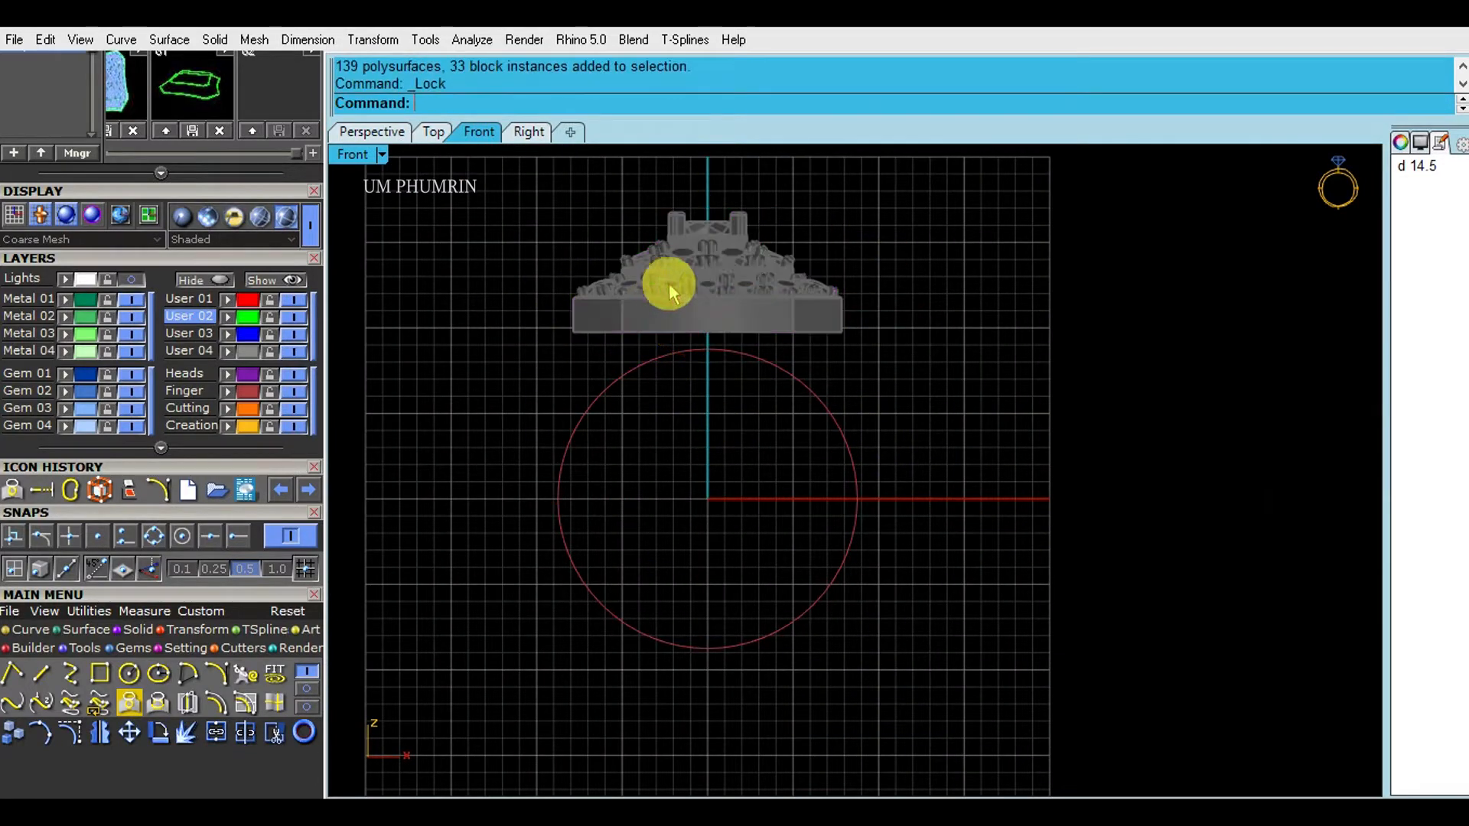
left_click(837, 308)
- Set the Front viewport display mode to Wireframe
left_click(369, 157)
left_click(459, 71)
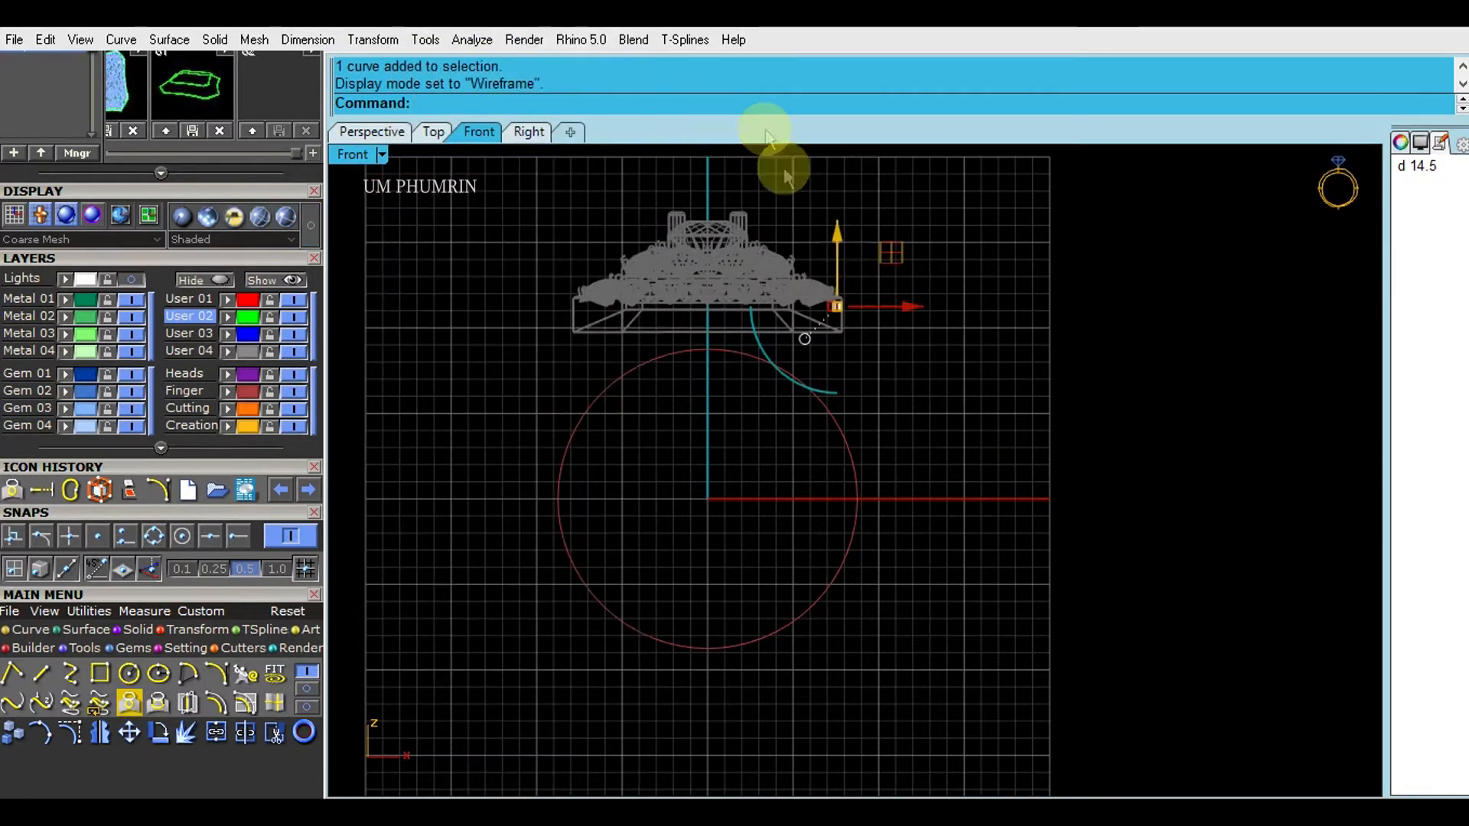
scroll(949, 384, "up", 3)
scroll(857, 337, "down", 2)
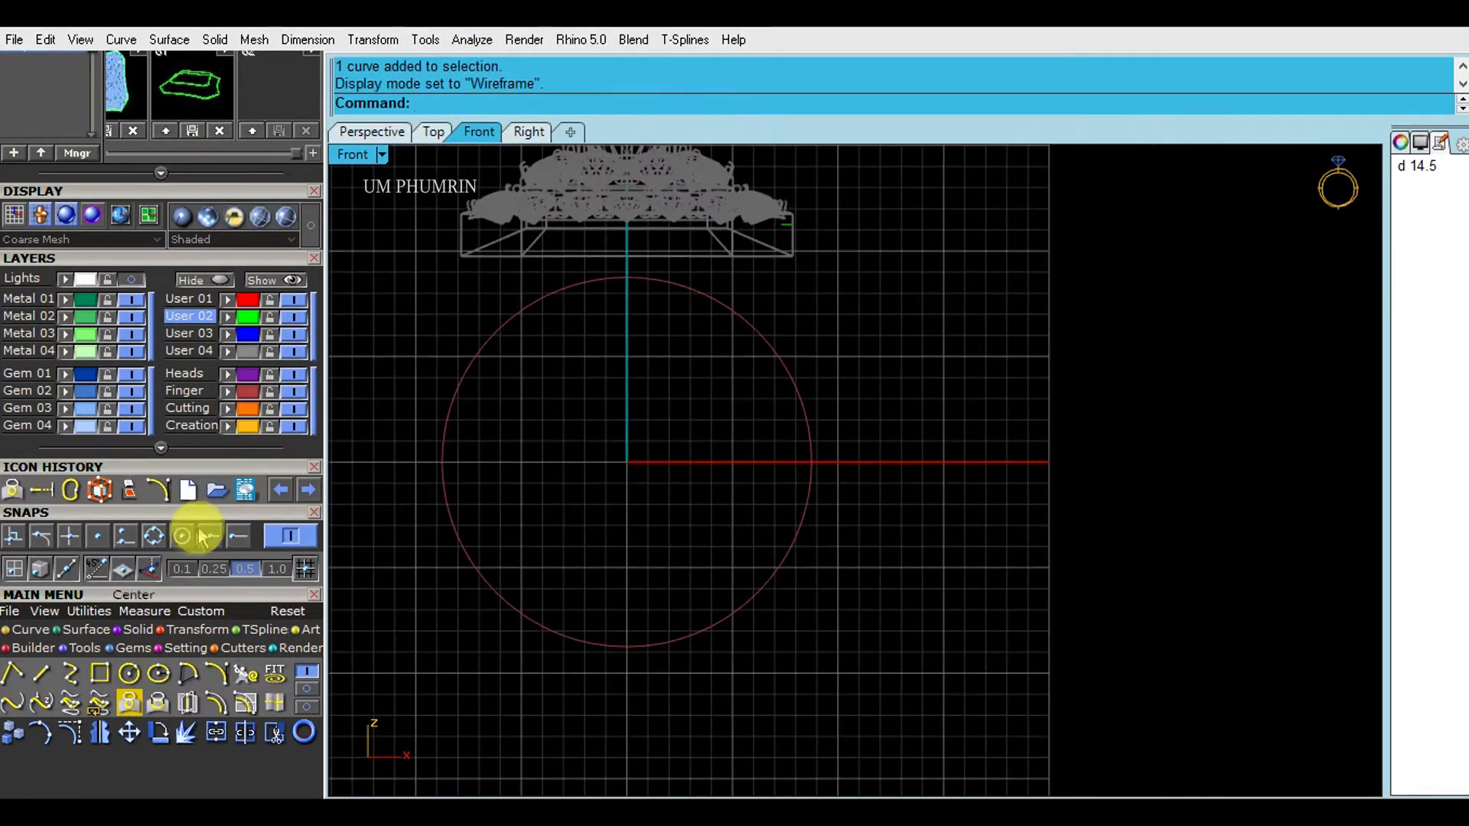
scroll(184, 390, "down", 3)
- Start RhinoGold Outside Ring Rail with 2 mm side thickness
left_click(80, 433)
left_click(69, 458)
scroll(199, 535, "down", 4)
left_click(260, 310)
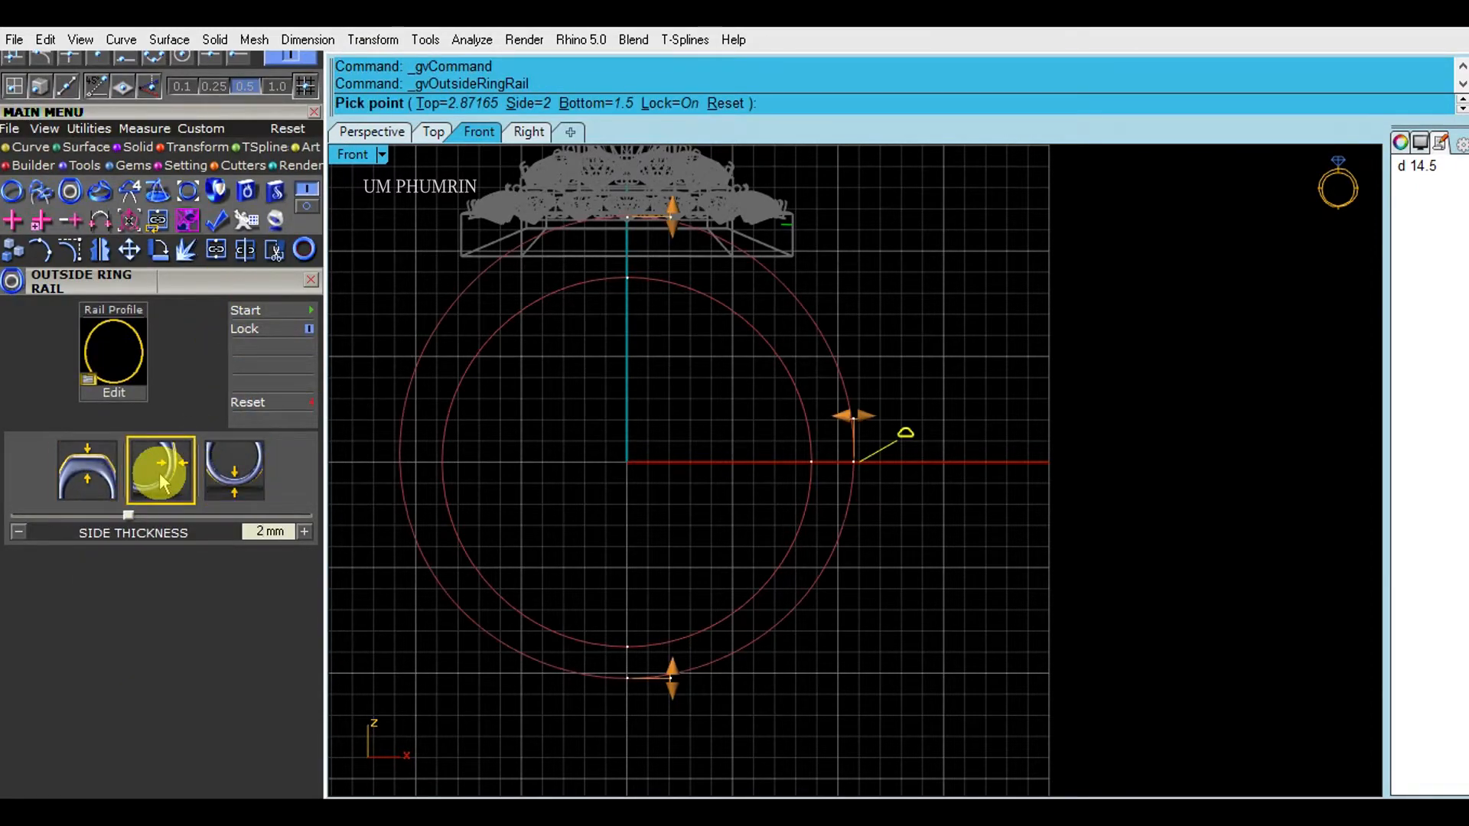
- Place the outer rail circle, then draw two helper lines from the origin, rightward and downward
left_click(717, 446)
type("l")
key("Return")
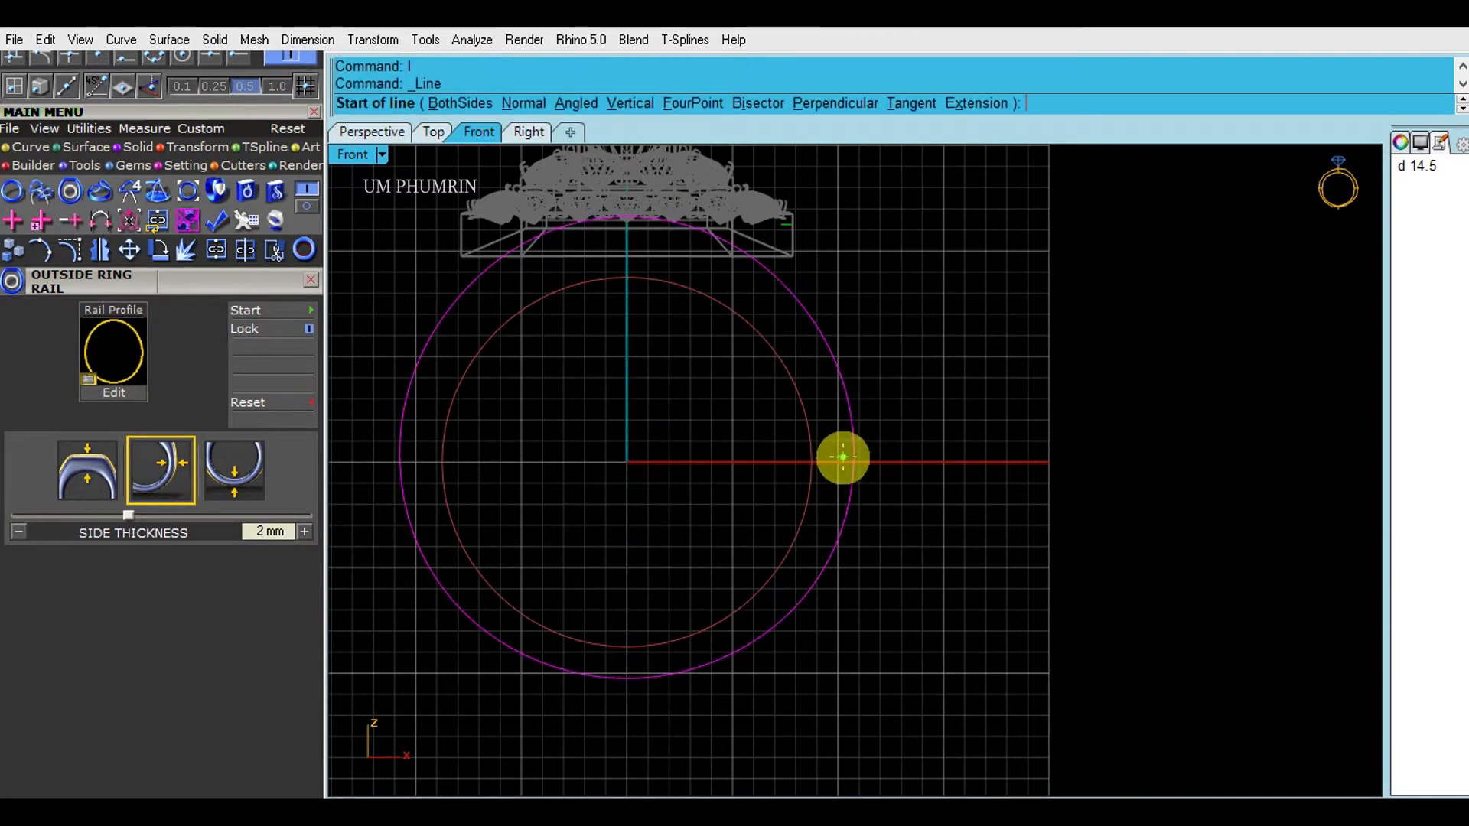
type("0")
key("Return")
left_click(929, 474)
key("Return")
type("0")
- Trim the outer circle to its lower-right quarter arc and delete the helper lines
key("Return")
left_click(682, 721)
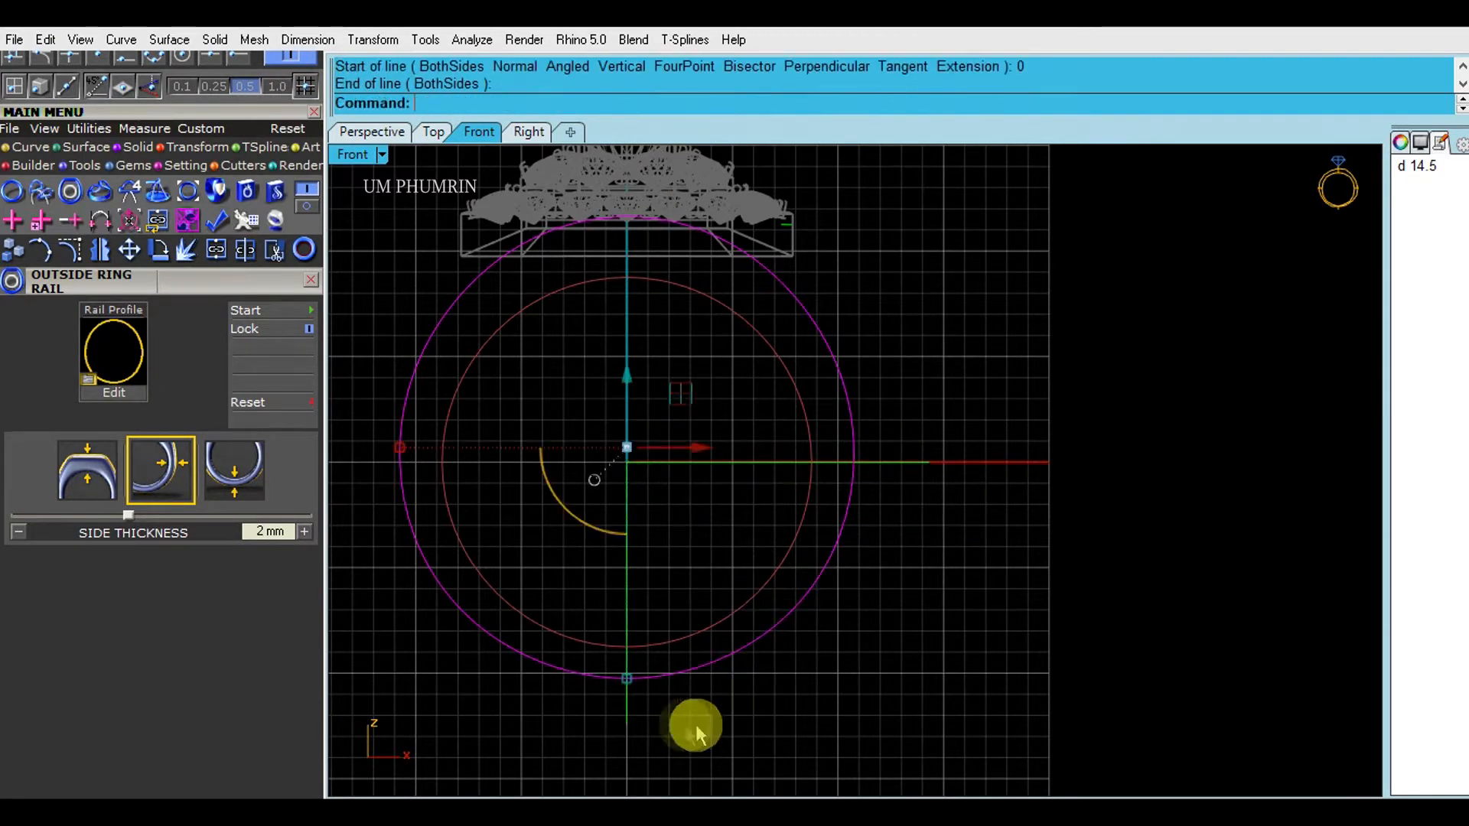
type("tr")
key("Return")
left_click(846, 391)
key("Return")
key("Delete")
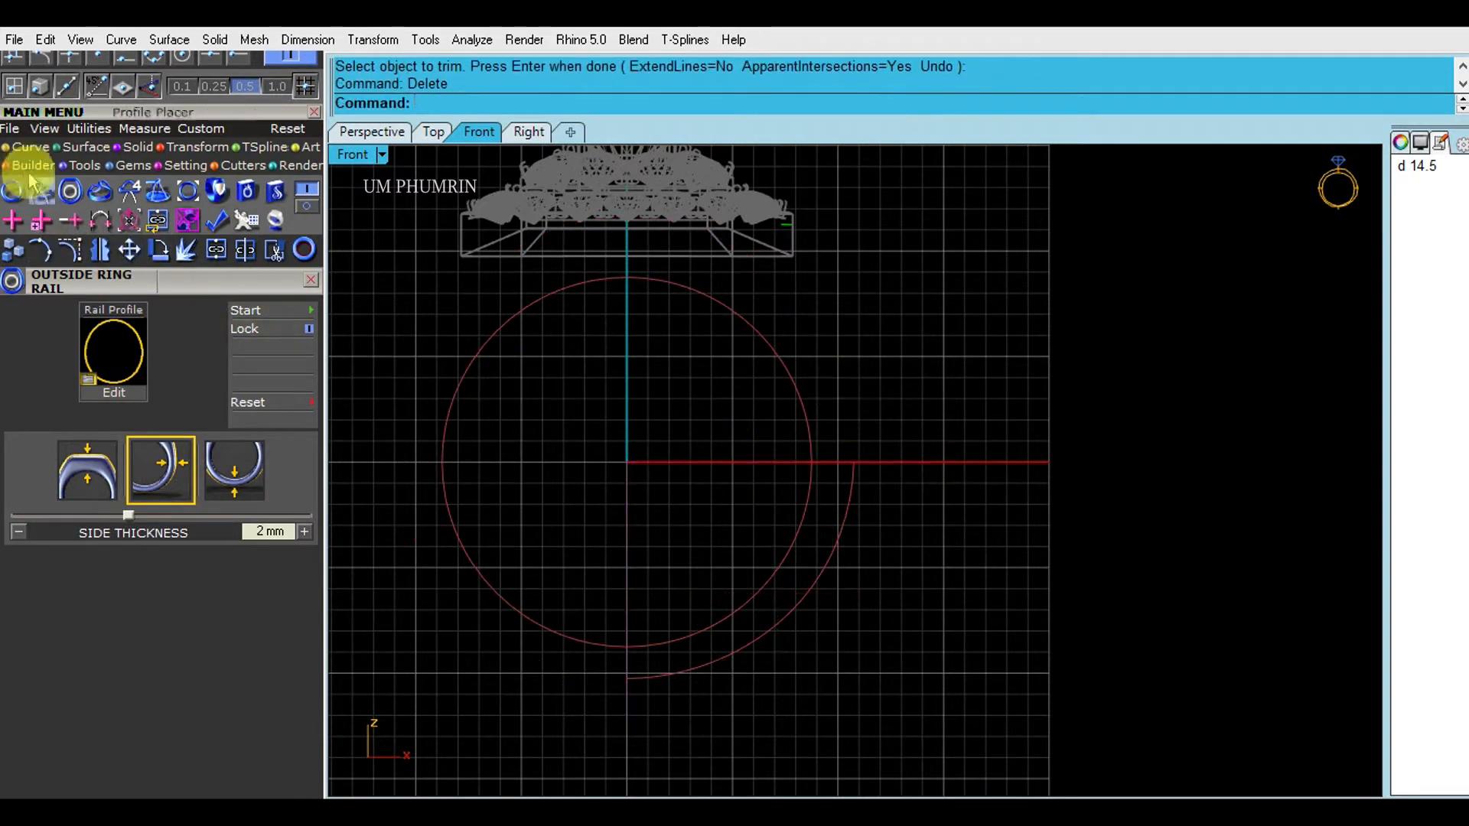
- With End snap on, start an Arc Direction at the quarter arc's upper end
left_click(29, 149)
left_click(219, 188)
left_click(855, 461)
key("Return")
left_click(235, 61)
key("Return")
left_click(857, 459)
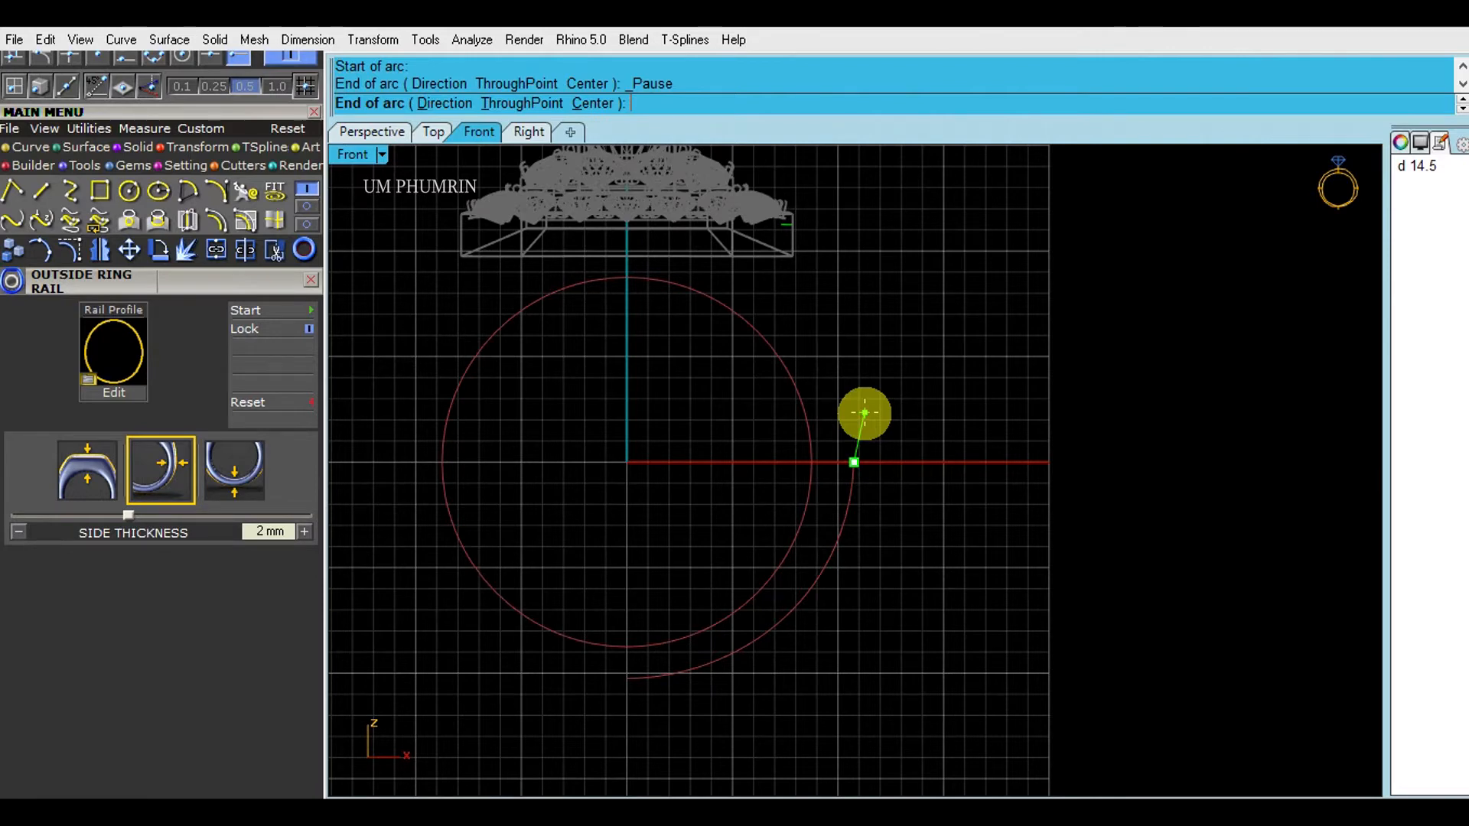
- Finish the arc at the head edge's midpoint with an upward start direction
left_click(372, 132)
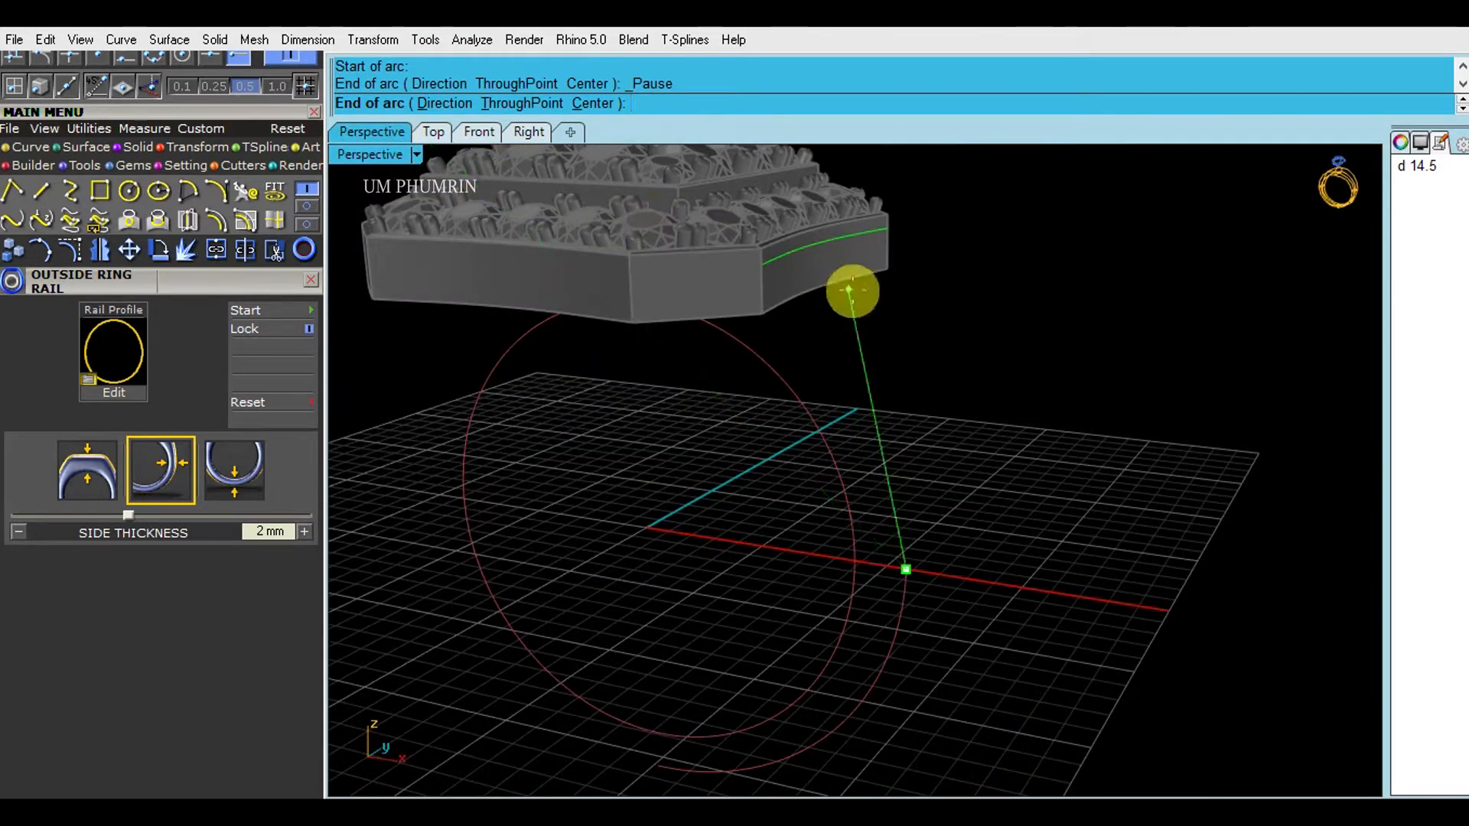
left_click(814, 249)
left_click(479, 132)
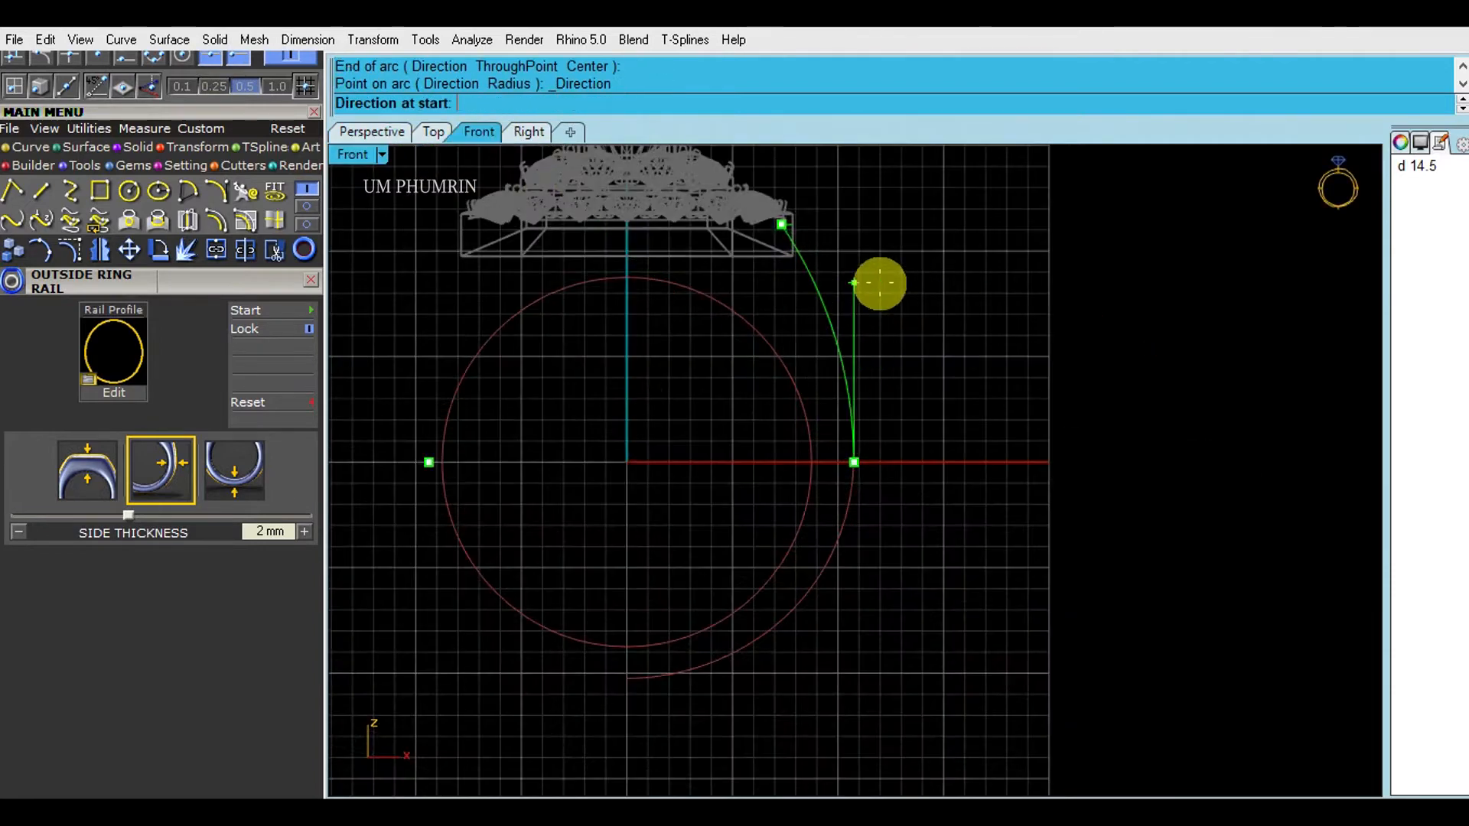
left_click(907, 289)
- Select both rail curves and Rebuild them with 8 points
left_click_drag(922, 468, 859, 415)
left_click_drag(955, 490, 880, 411)
type("Re")
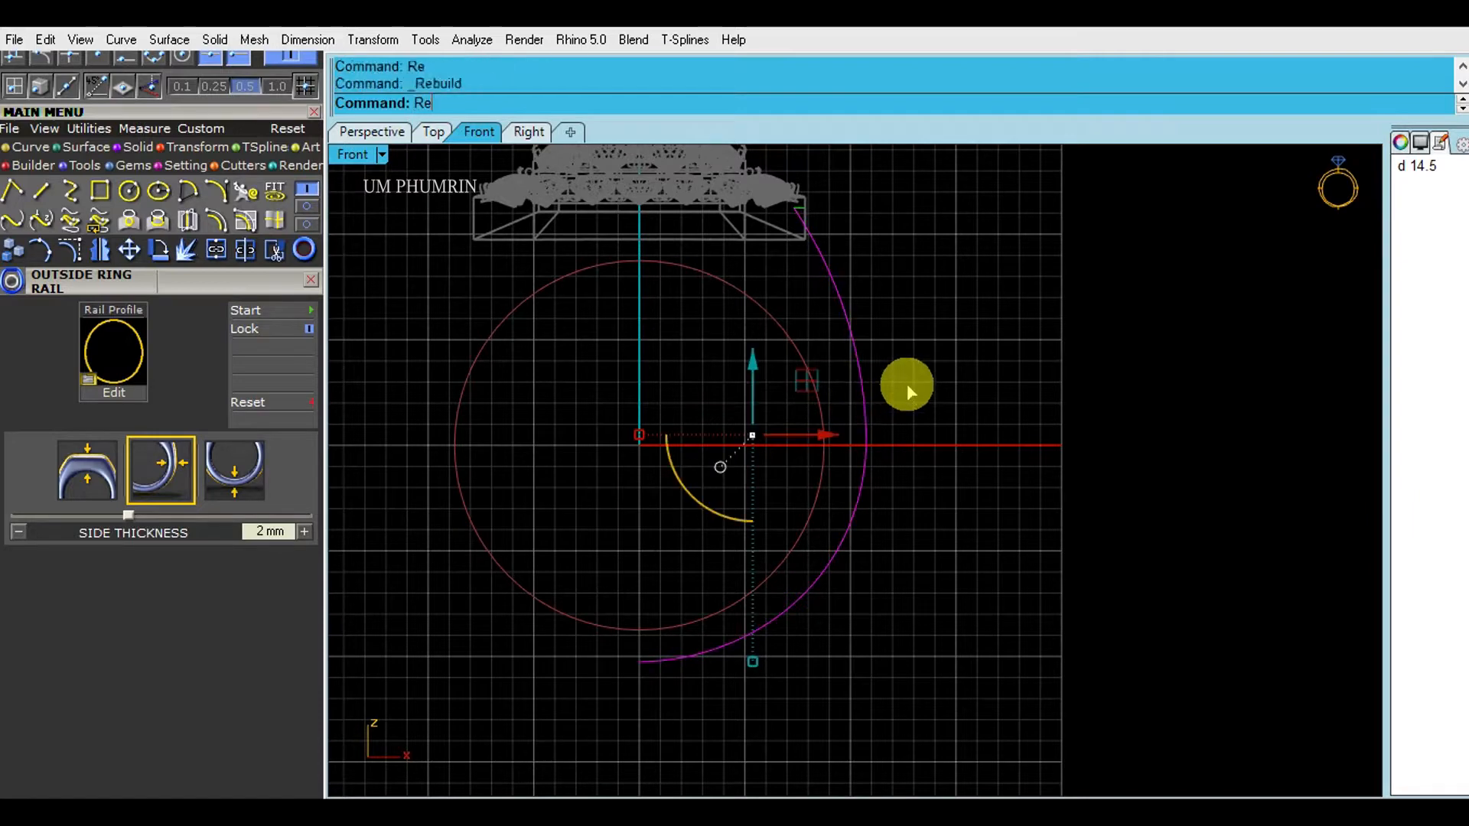
key("Return")
right_click_drag(1025, 382, 957, 370)
left_click(1307, 326)
scroll(1307, 327, "up", 1)
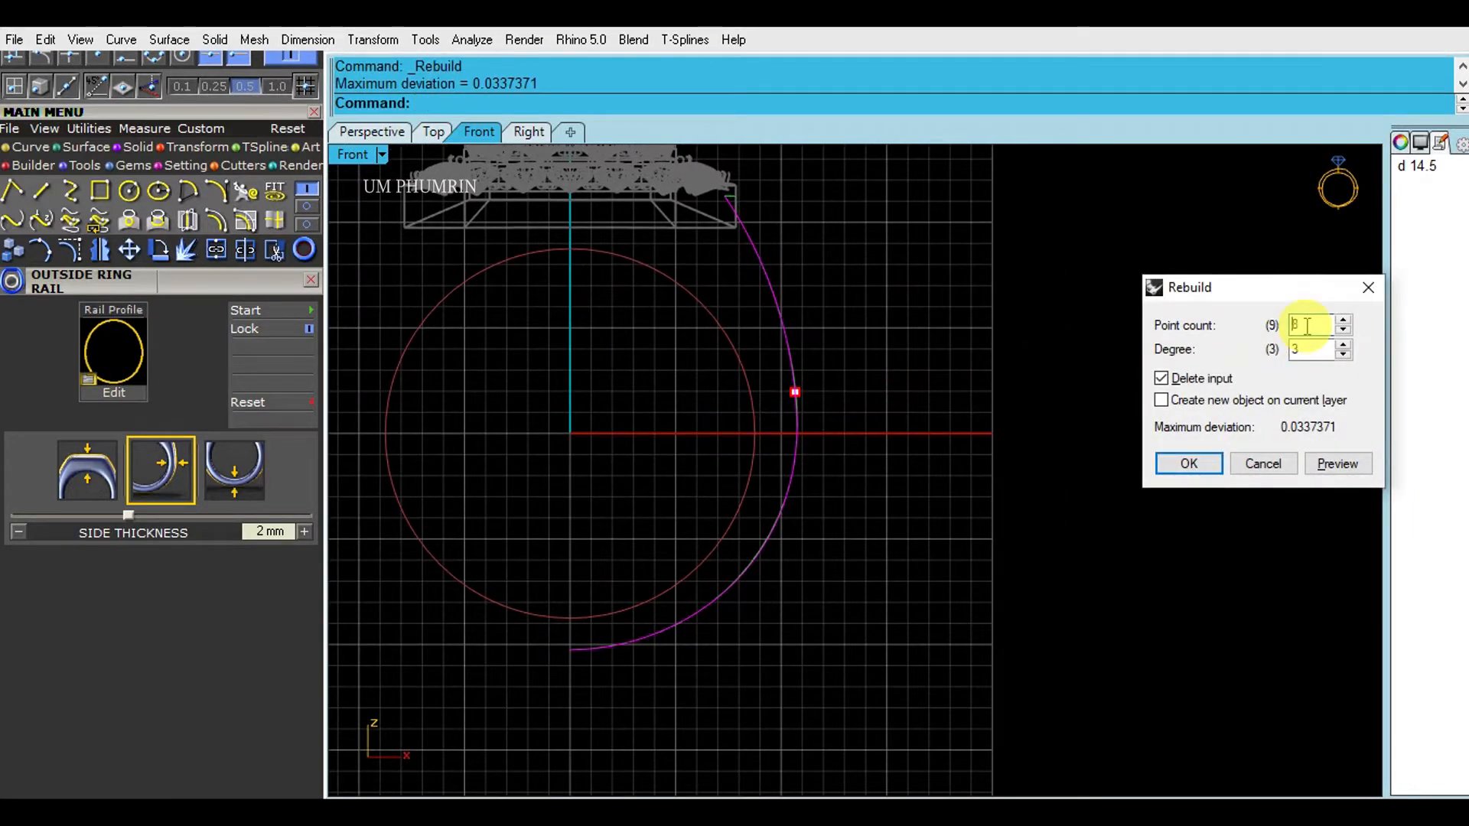
left_click(1191, 464)
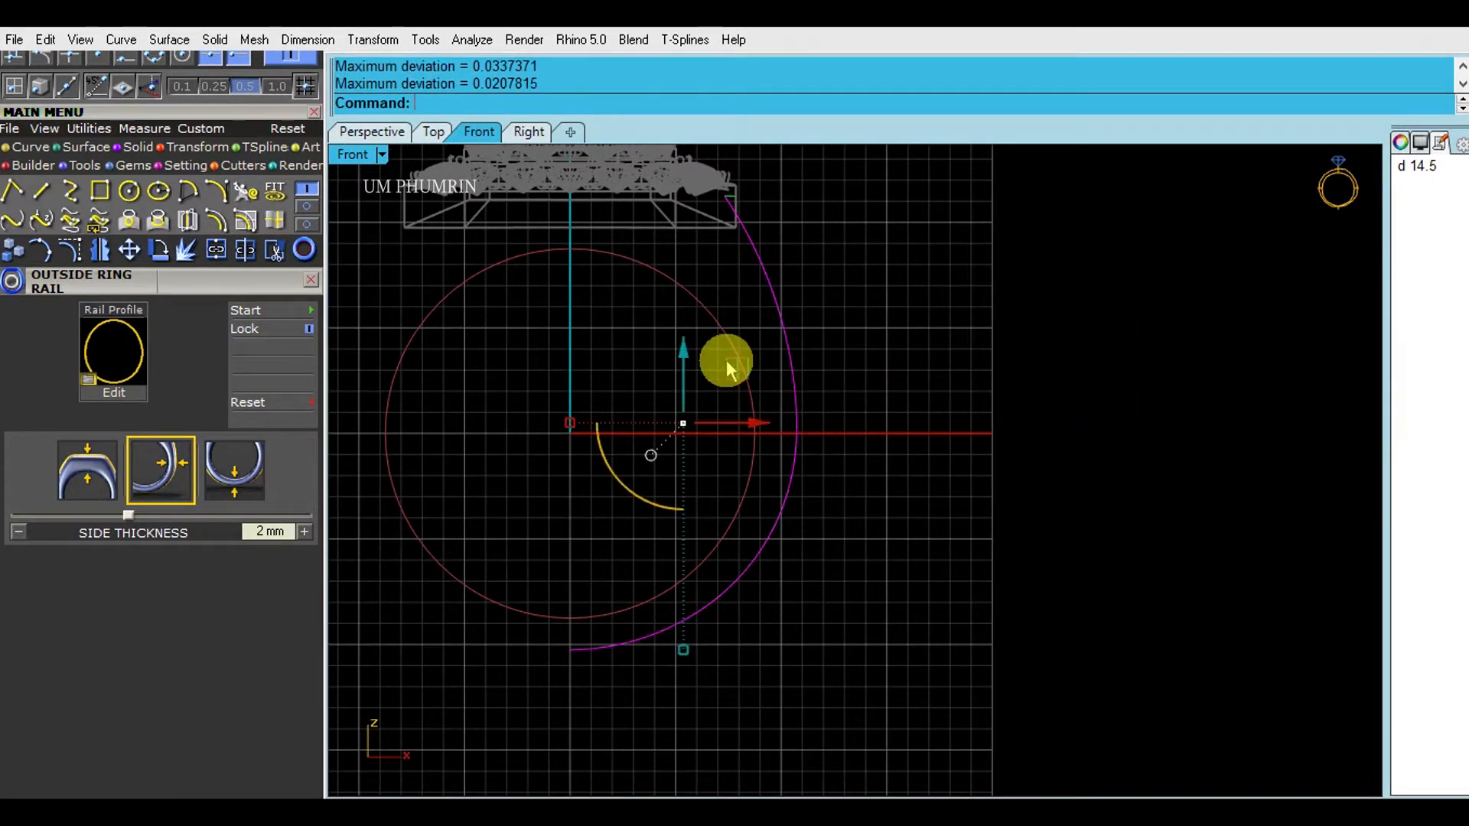
- Turn on the rail curve's control points, then select the red inner curve
left_click(68, 251)
scroll(745, 257, "up", 4)
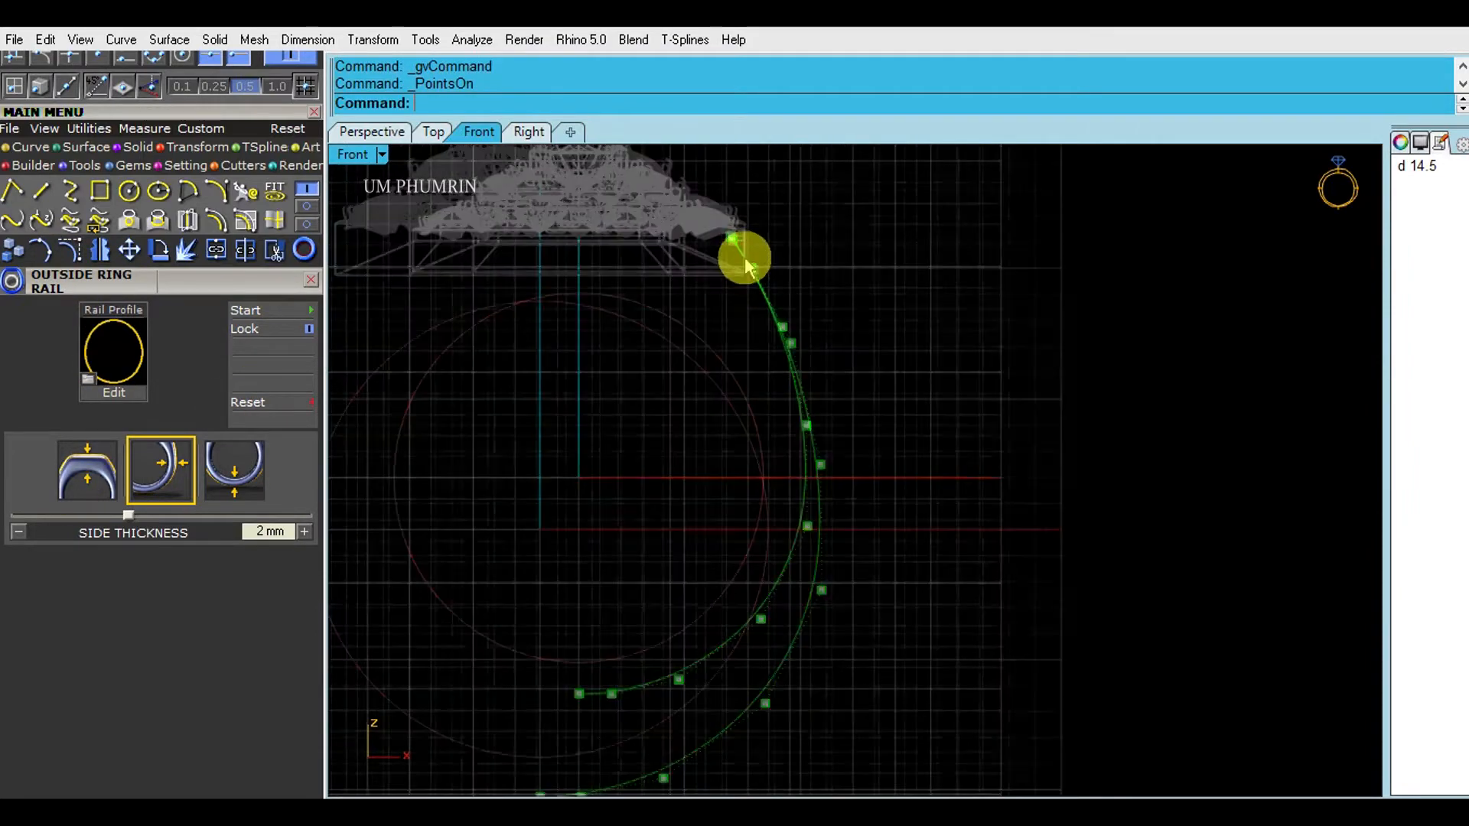
scroll(784, 406, "down", 4)
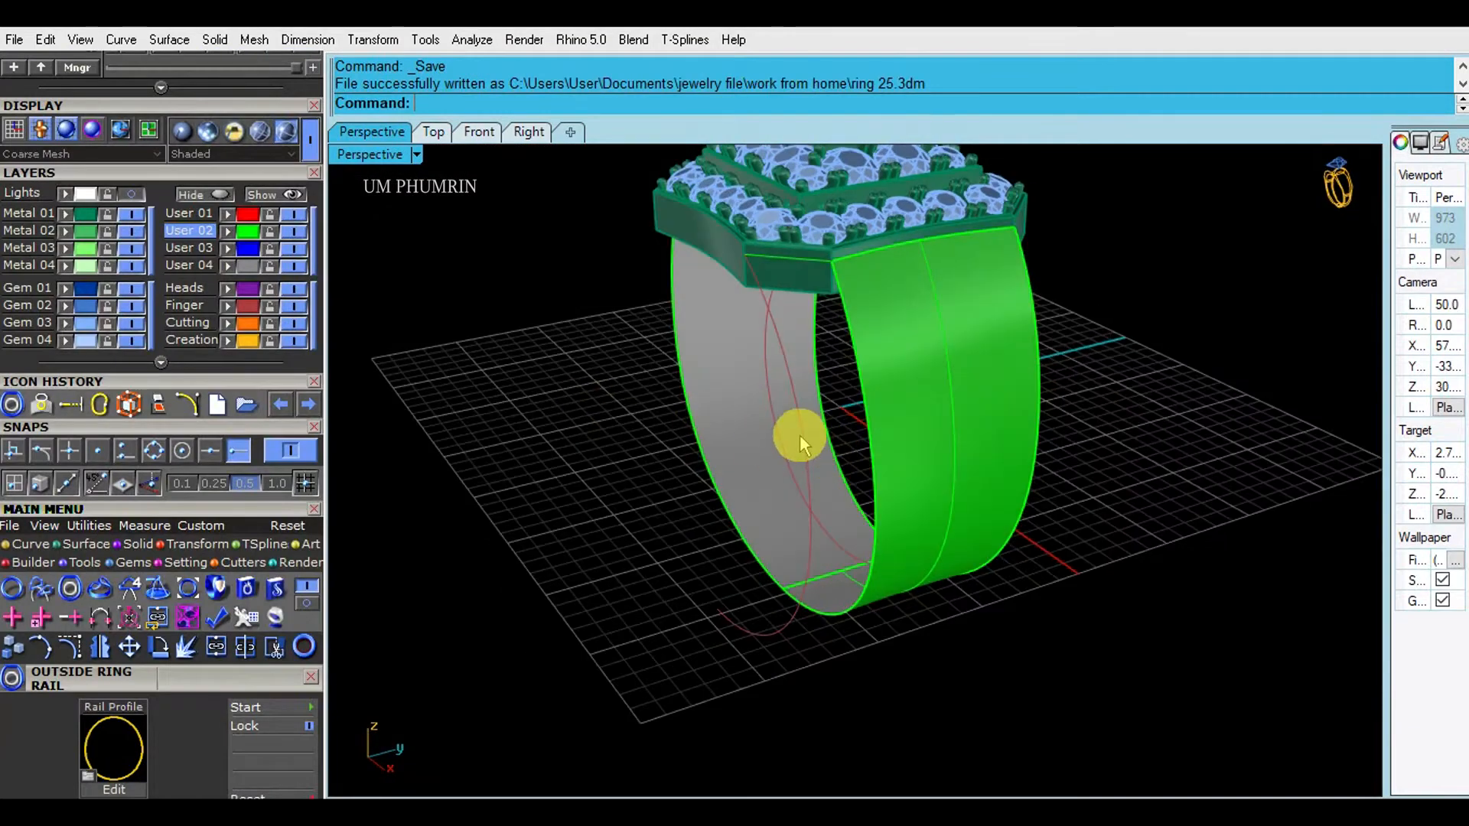
left_click(800, 434)
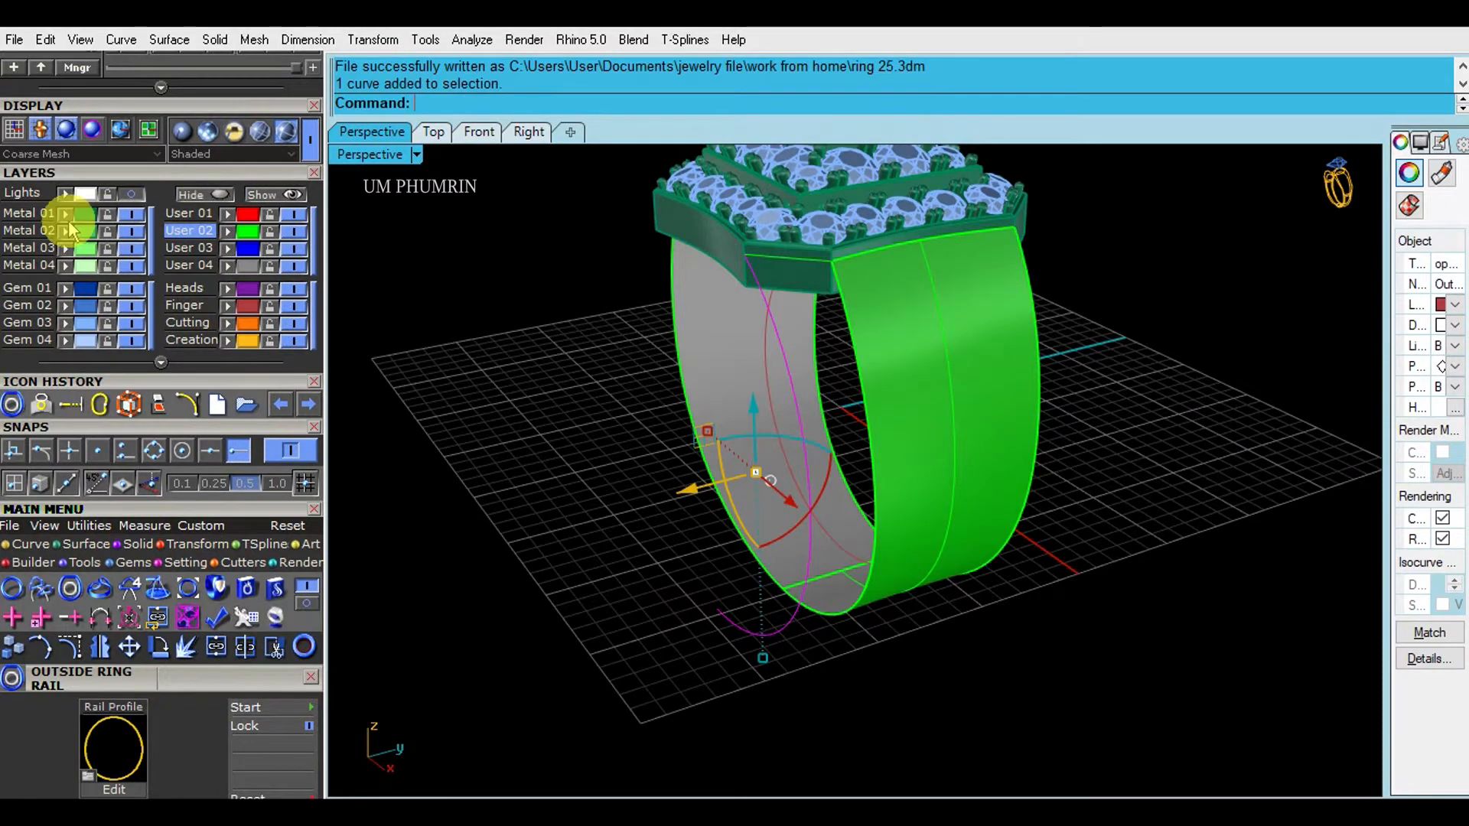
- Move the green and grey band surfaces to the Metal 01 layer
right_click_drag(666, 371, 833, 435)
left_click(832, 435)
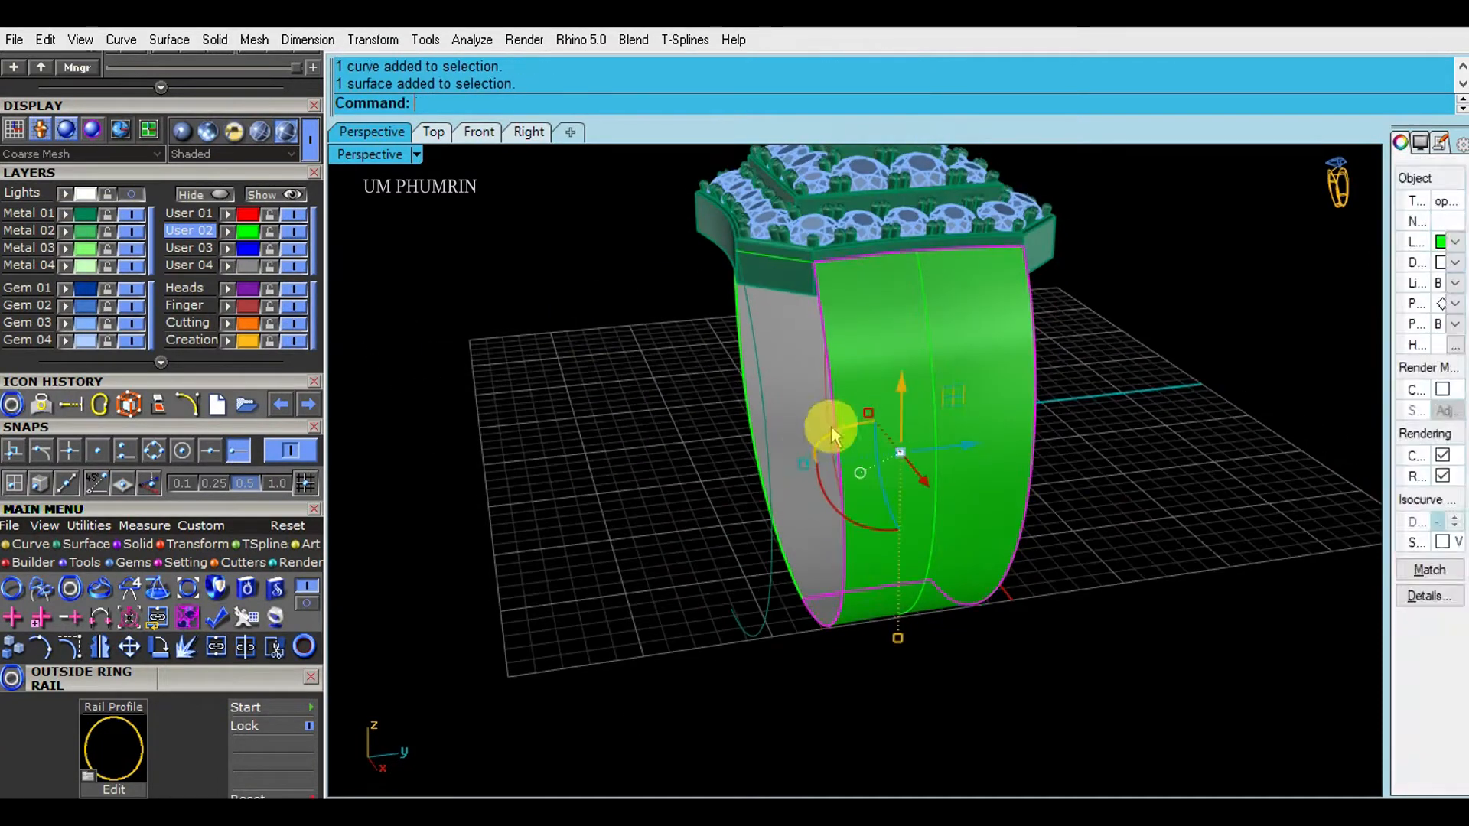
left_click(793, 424, "shift")
left_click(70, 215)
key("Escape")
- Select the circle curve and inspect the ring in the Right view
right_click_drag(898, 428, 748, 459)
left_click(748, 459)
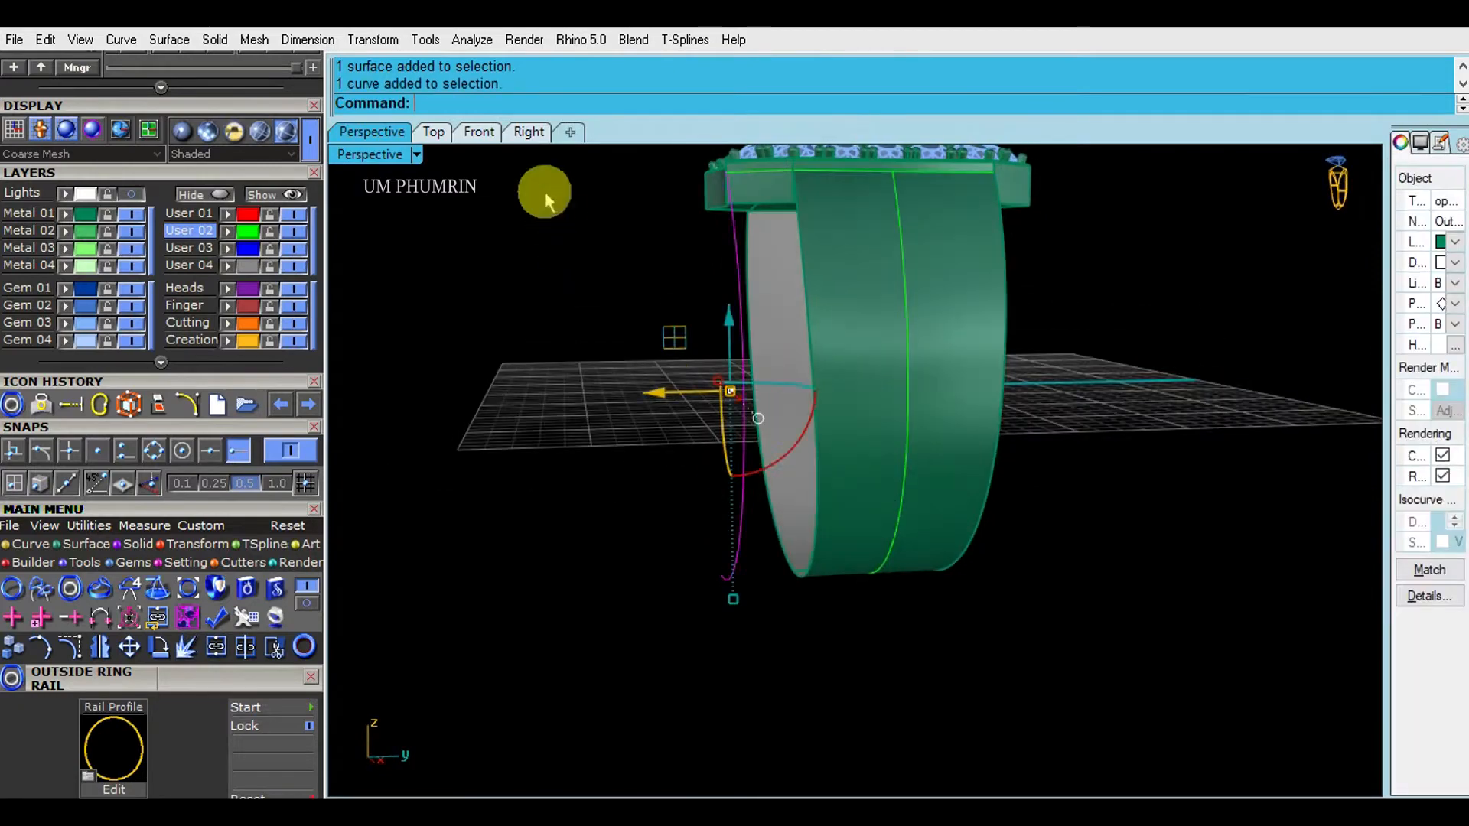
left_click(528, 132)
scroll(713, 352, "down", 10)
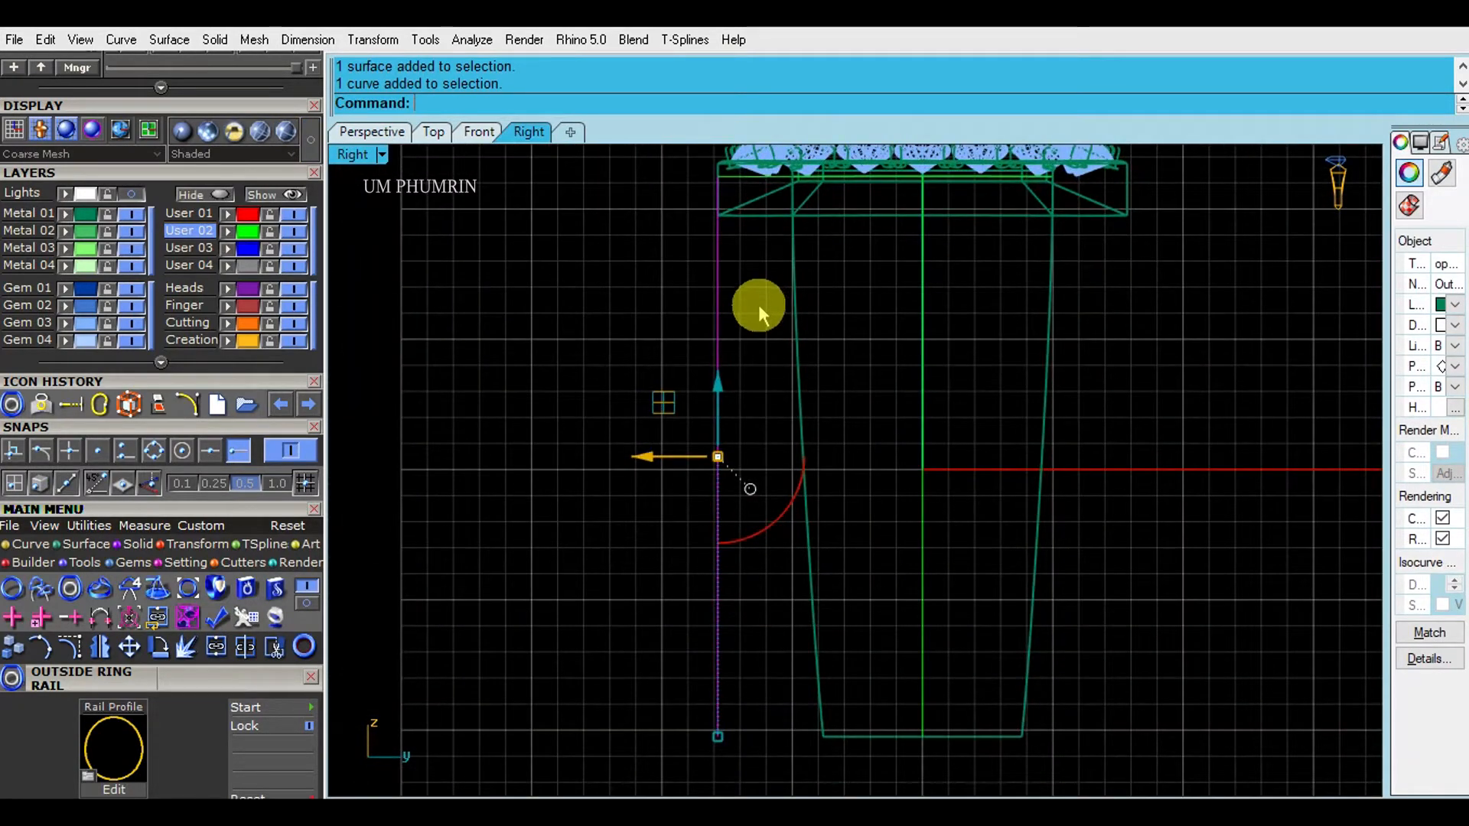
left_click(755, 339)
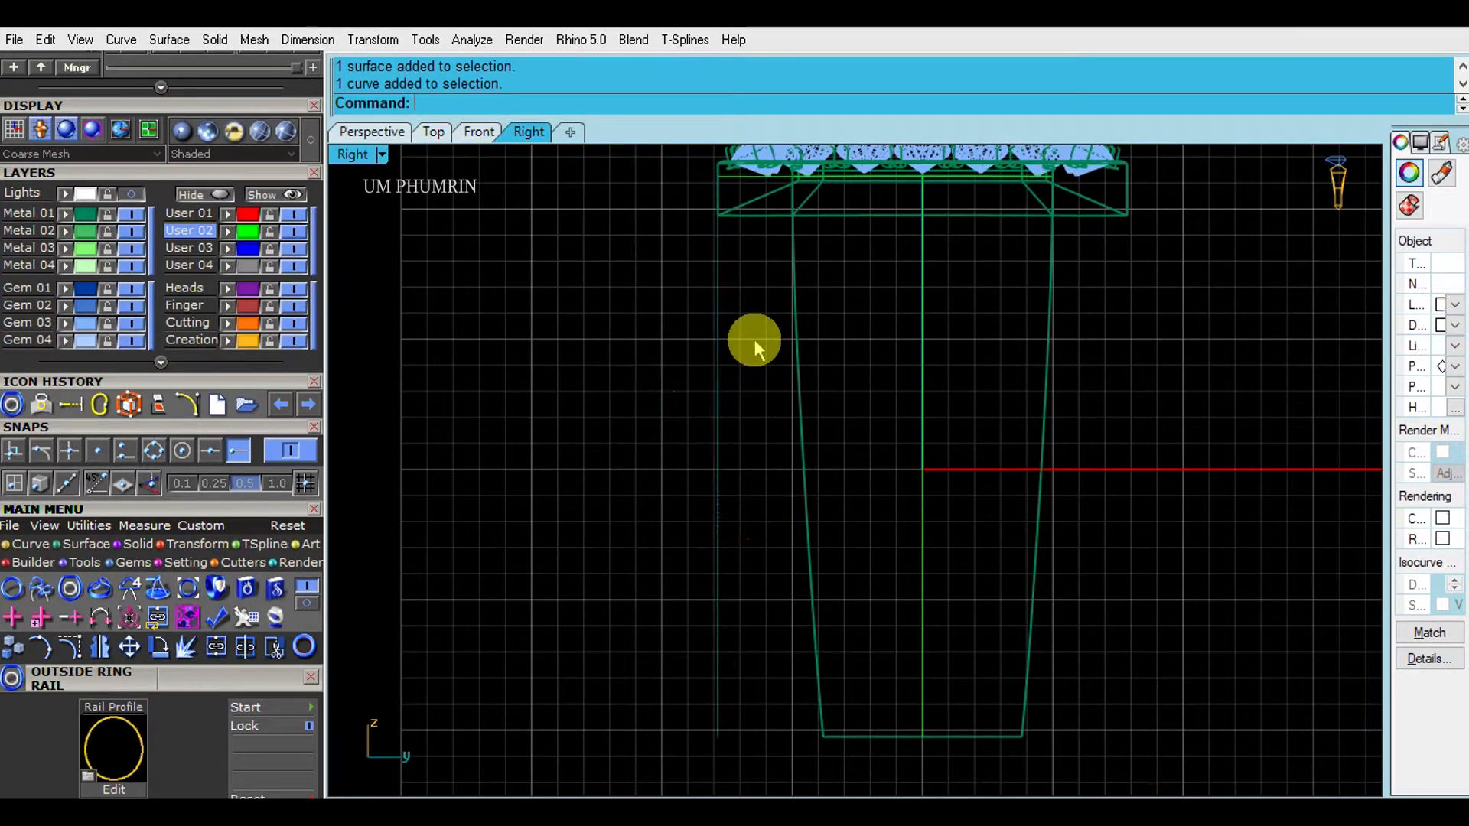
scroll(756, 336, "down", 3)
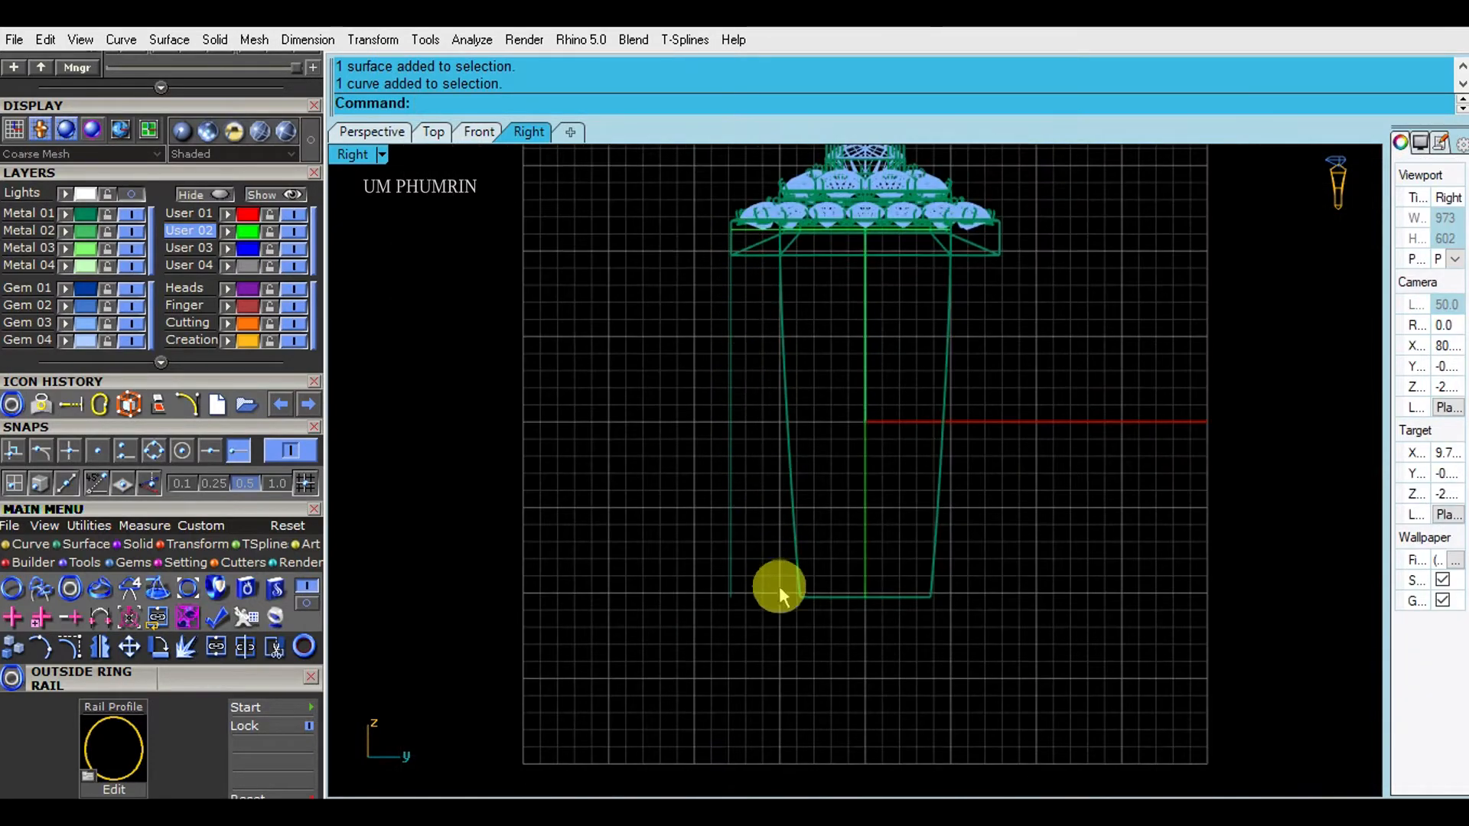
- Orbit the Perspective view around the wide band shank under the pavé head
left_click(372, 131)
left_click(857, 347)
right_click_drag(858, 347, 921, 377)
left_click(1144, 435)
- Duplicate the band's edges as curves with DupEdge and delete the band surface
type("d: D")
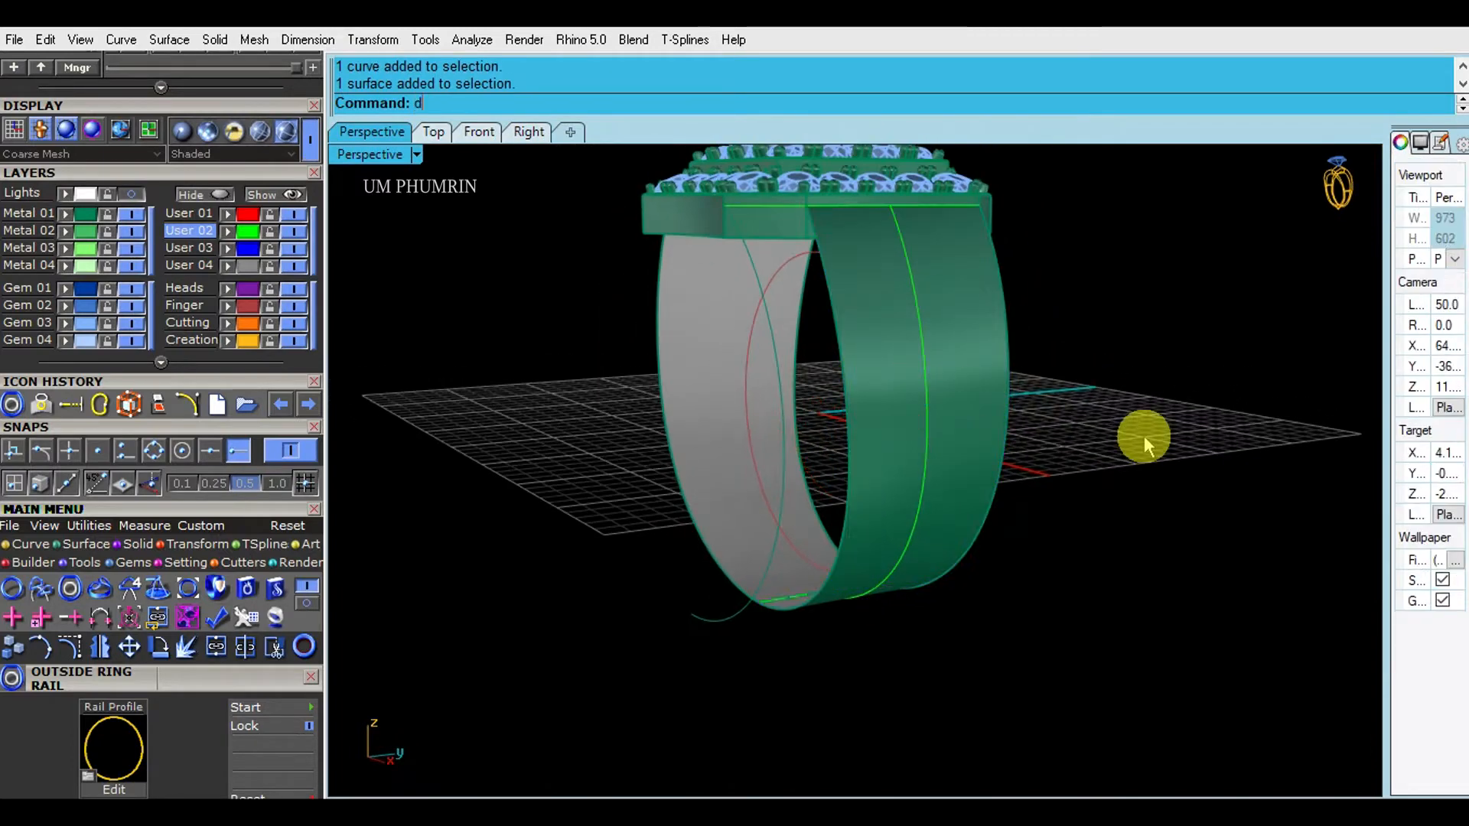
type("1")
key("Return")
key("Return")
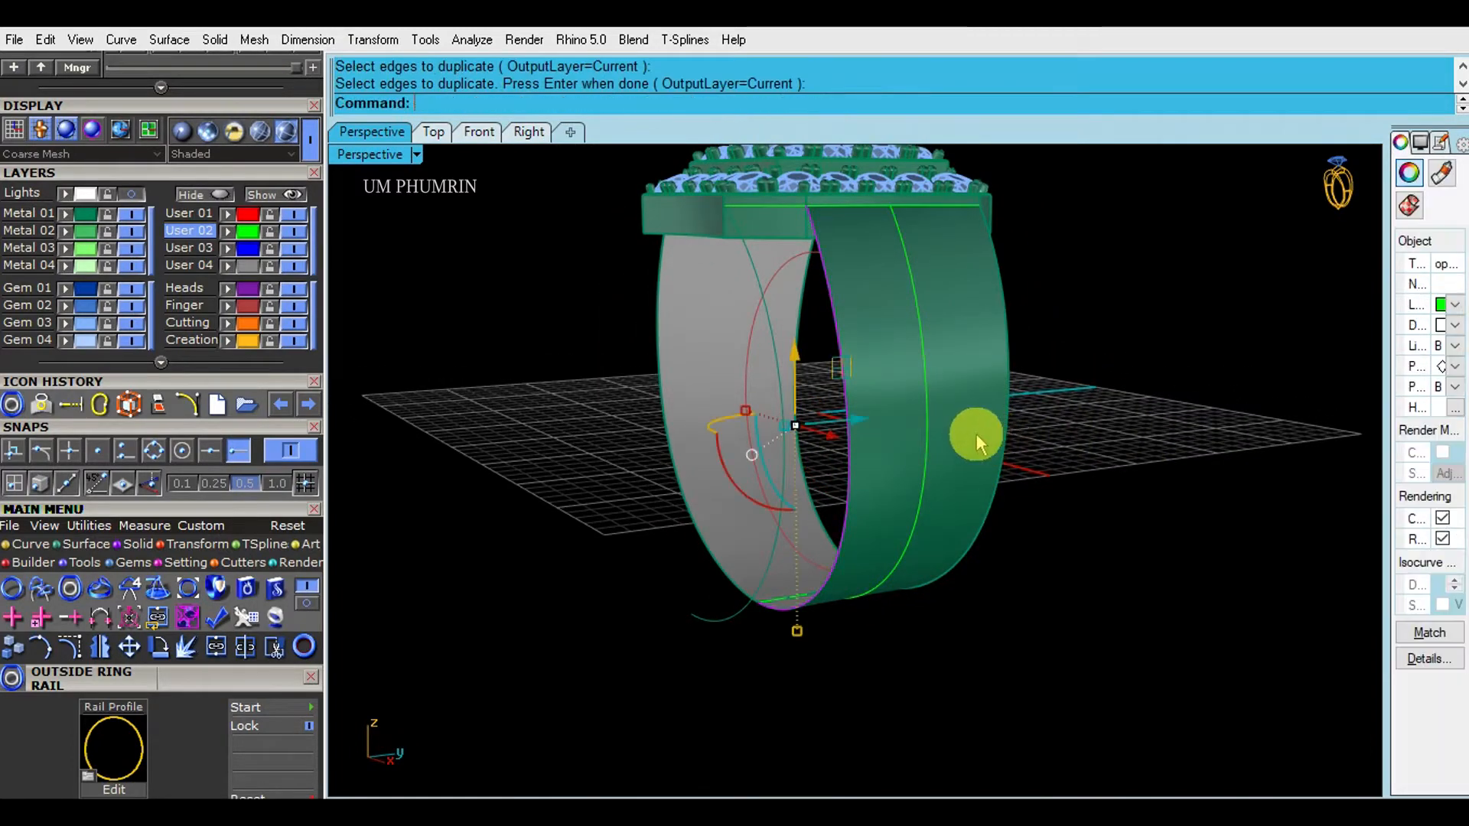
left_click(977, 434)
right_click_drag(977, 434, 952, 437)
key("Delete")
- Select the green, upper, bottom and left edge curves and hide everything else
left_click(890, 405)
scroll(827, 219, "up", 4)
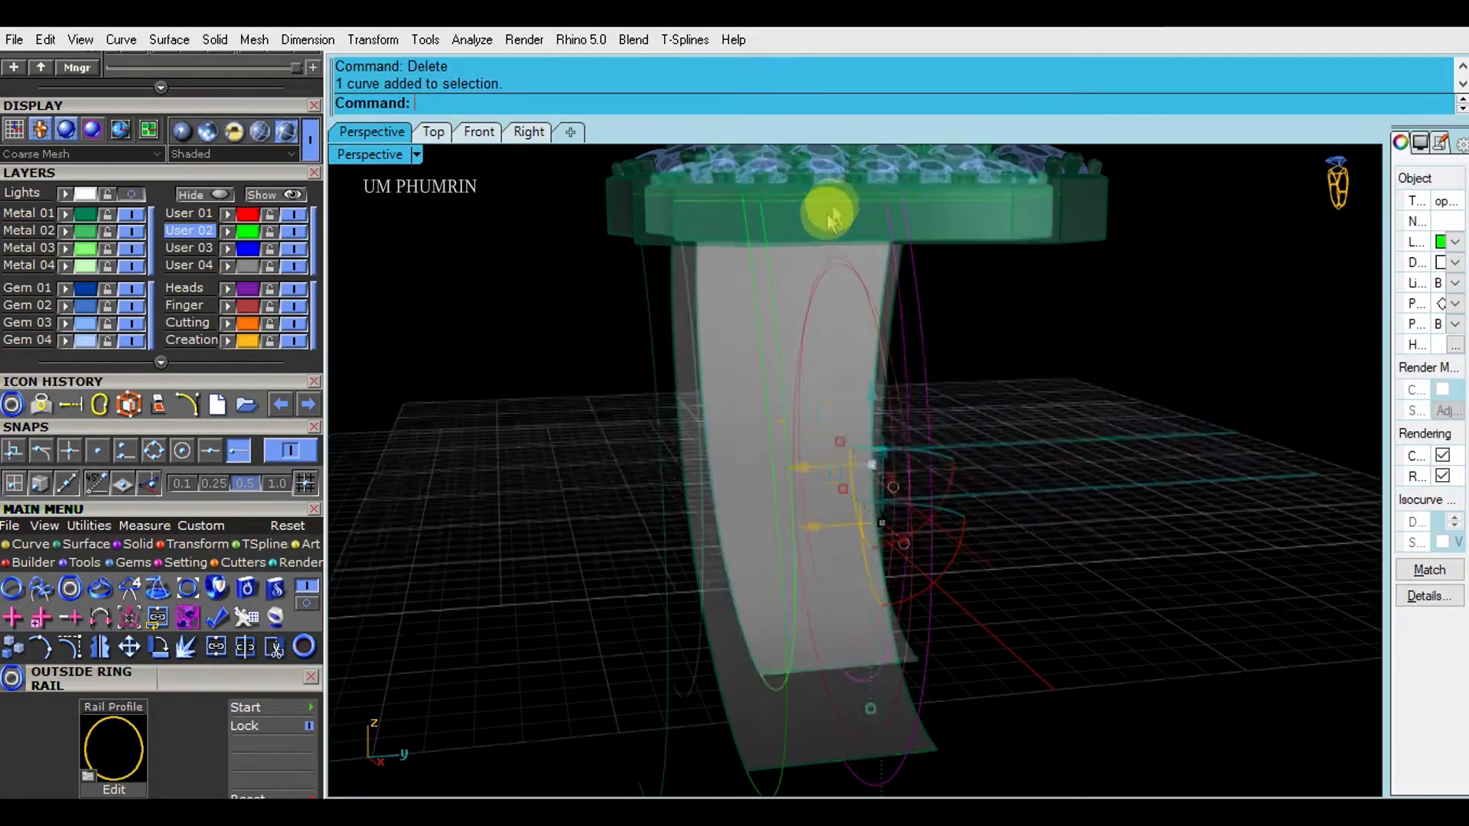
left_click(839, 196, "shift")
left_click(887, 238, "shift")
right_click_drag(856, 717, 842, 509, "shift")
left_click(802, 566, "shift")
left_click(801, 565, "shift")
left_click(776, 468, "shift")
right_click(214, 197)
- In the side view, draw a straight line between the left curve's ends and lock it on layer User 01
left_click(531, 136)
left_click(787, 409)
left_click(745, 376)
type("l")
key("Return")
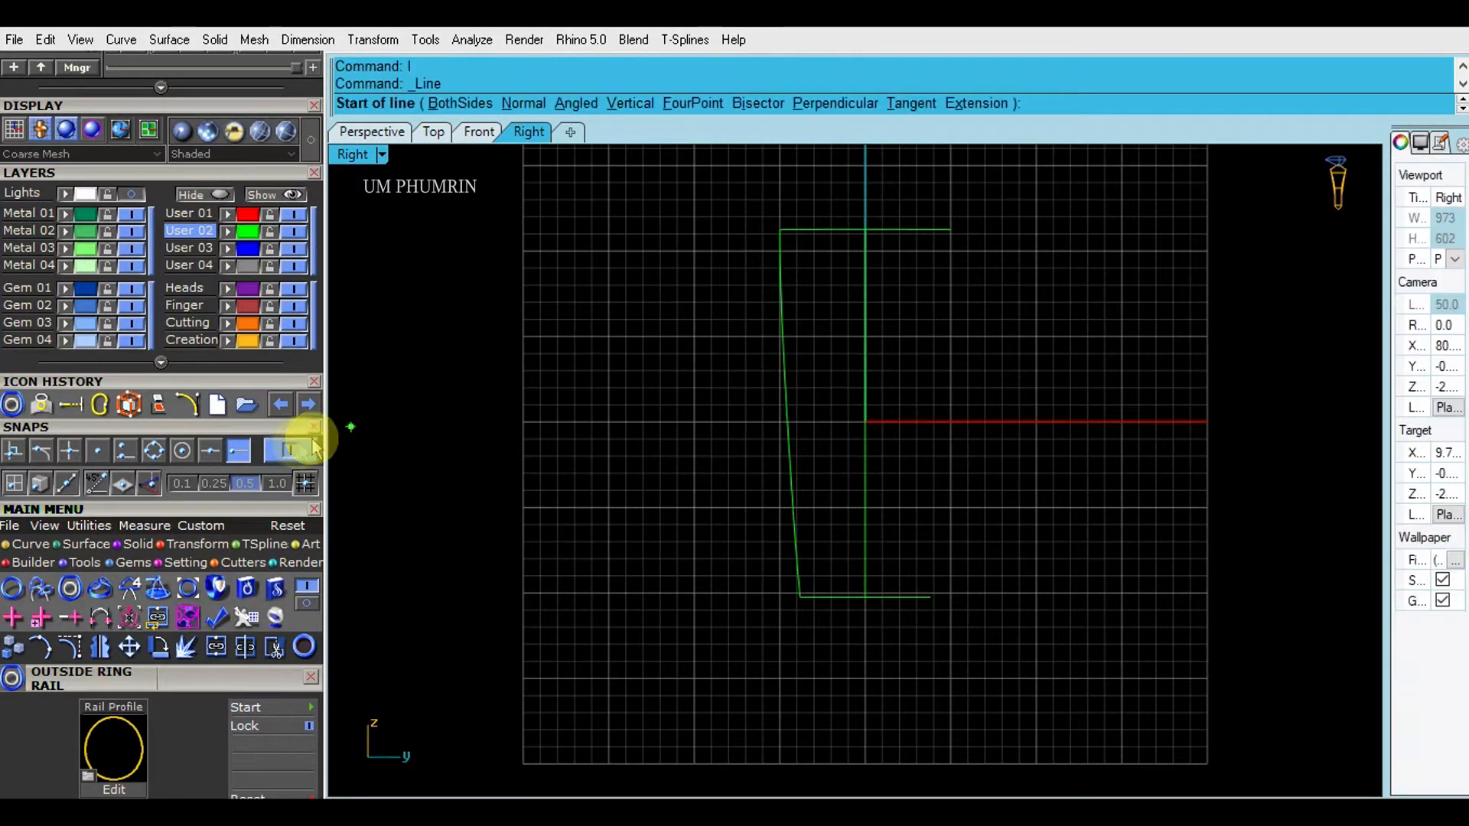
left_click(780, 230)
left_click(801, 597)
scroll(792, 414, "up", 4)
left_click(790, 412)
left_click(228, 215)
left_click(269, 215)
- Rebuild the left green curve with 9 points, degree 3
left_click(783, 390)
right_click_drag(746, 384, 734, 419)
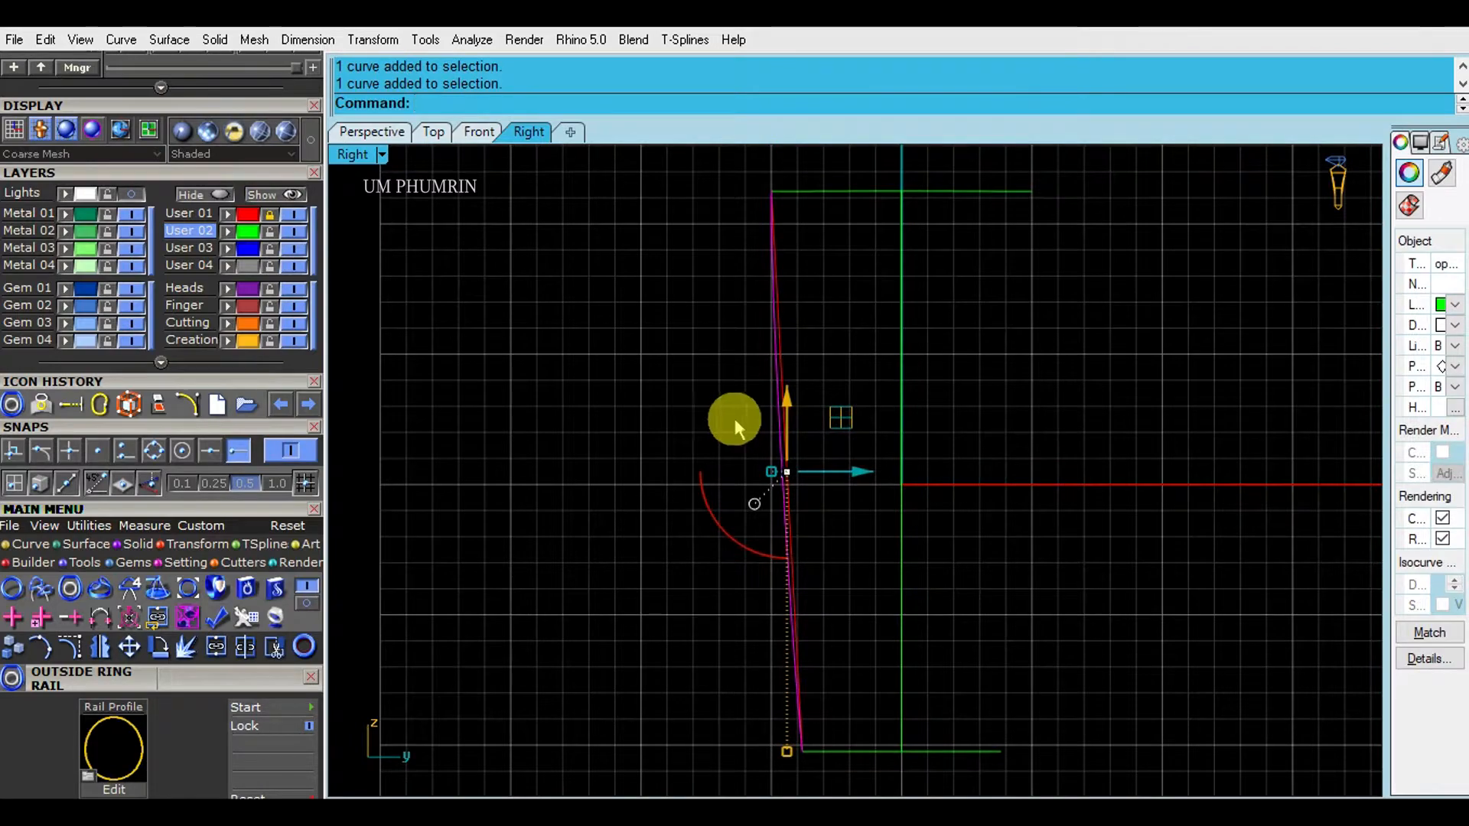
type("rebuild")
key("Return")
left_click(393, 136)
right_click_drag(918, 302, 856, 423, "shift")
key("Return")
left_click(485, 136)
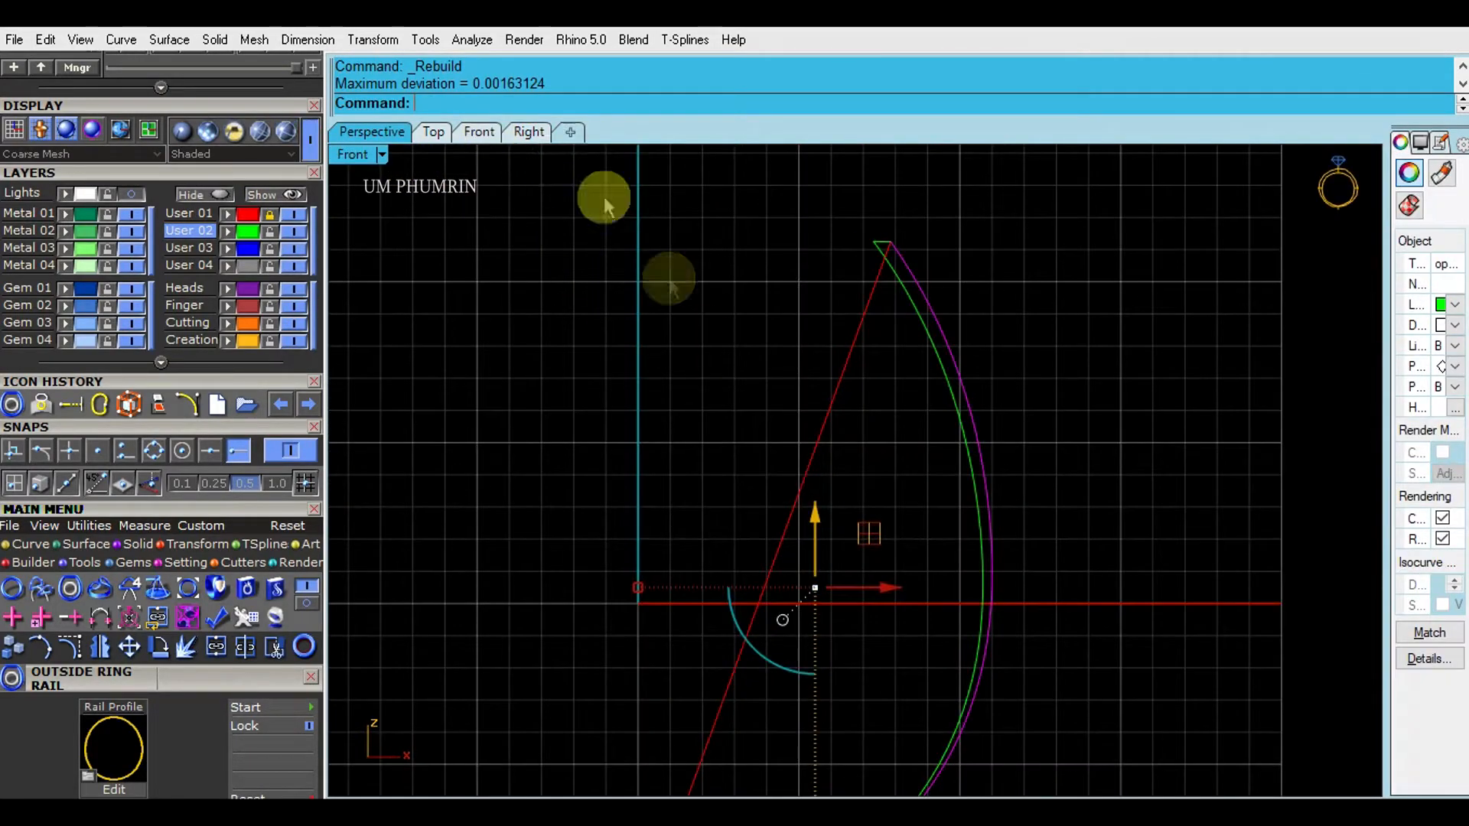
left_click(526, 136)
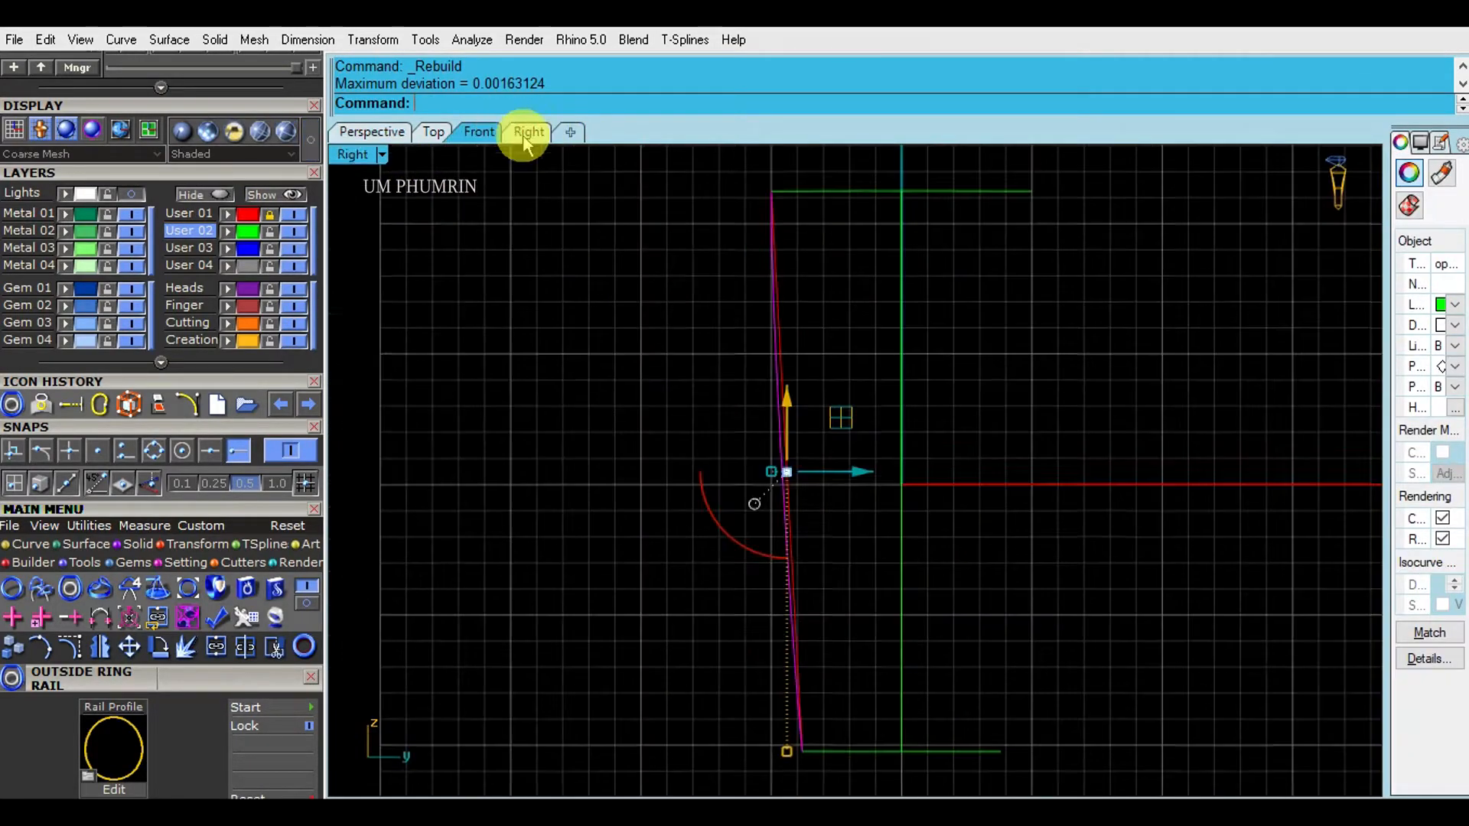
- Show the curve's control points and nudge a middle and the upper point slightly right
left_click(70, 647)
scroll(737, 250, "up", 5)
left_click(710, 431)
scroll(726, 442, "up", 6)
left_click_drag(764, 422, 793, 420)
scroll(777, 409, "down", 8)
scroll(743, 241, "up", 4)
left_click(704, 216)
scroll(717, 214, "up", 4)
left_click_drag(752, 222, 763, 220)
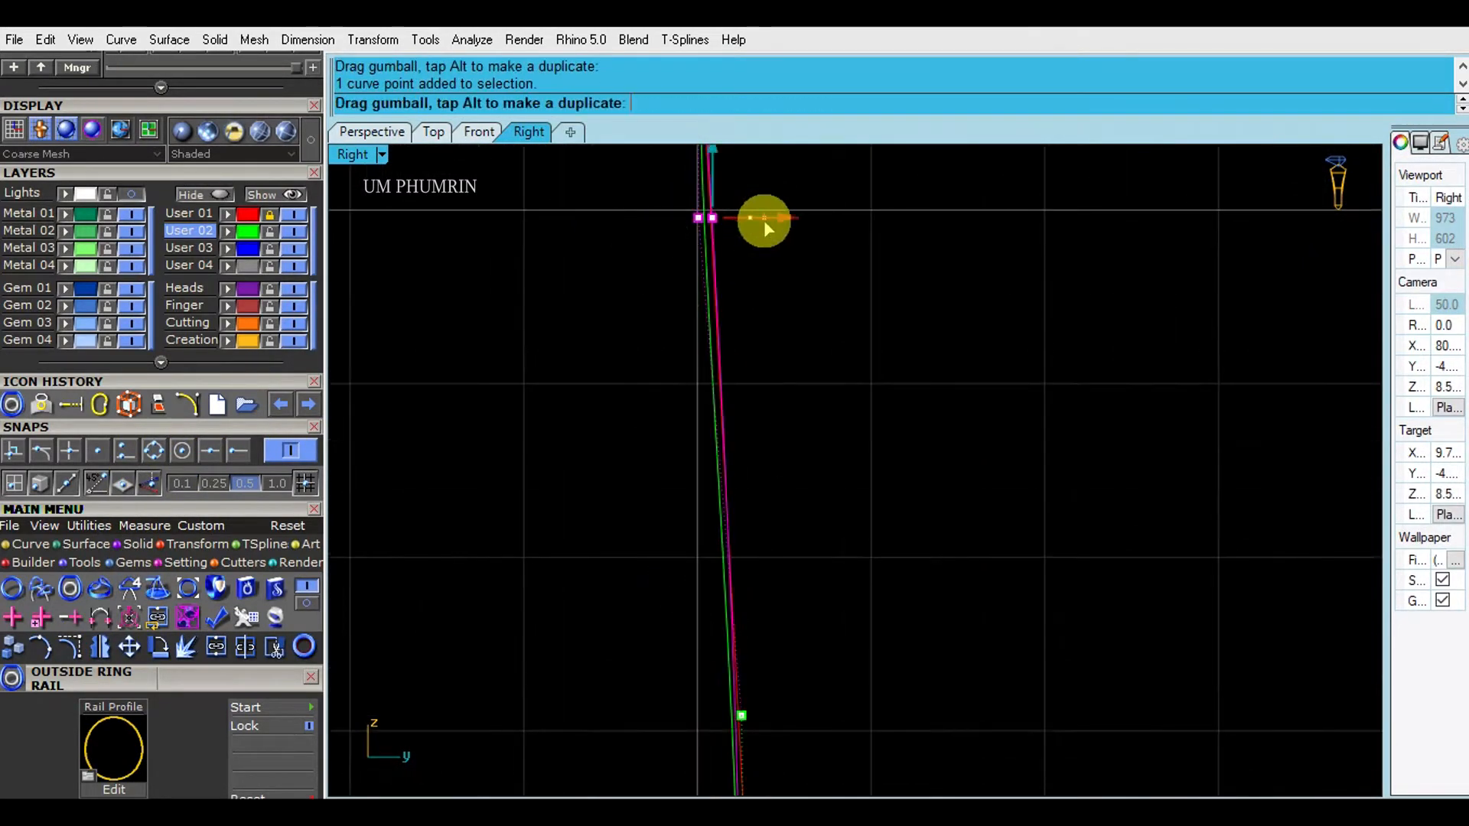
scroll(807, 337, "down", 3)
- Nudge the lower control points of the left curve sideways to refine its shape
left_click(766, 345)
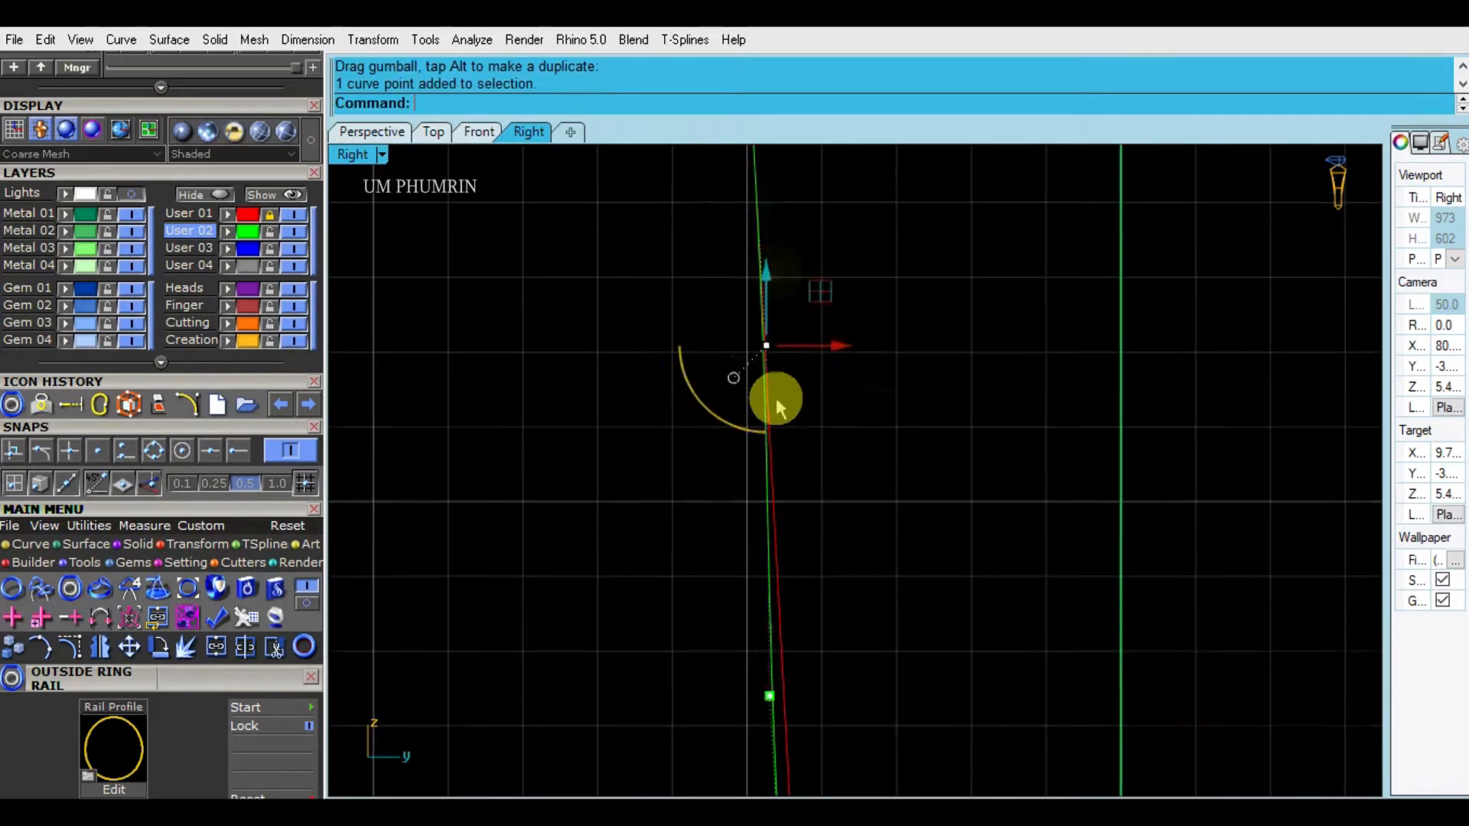
scroll(780, 436, "up", 2)
left_click_drag(831, 489, 832, 489)
right_click_drag(915, 738, 892, 416)
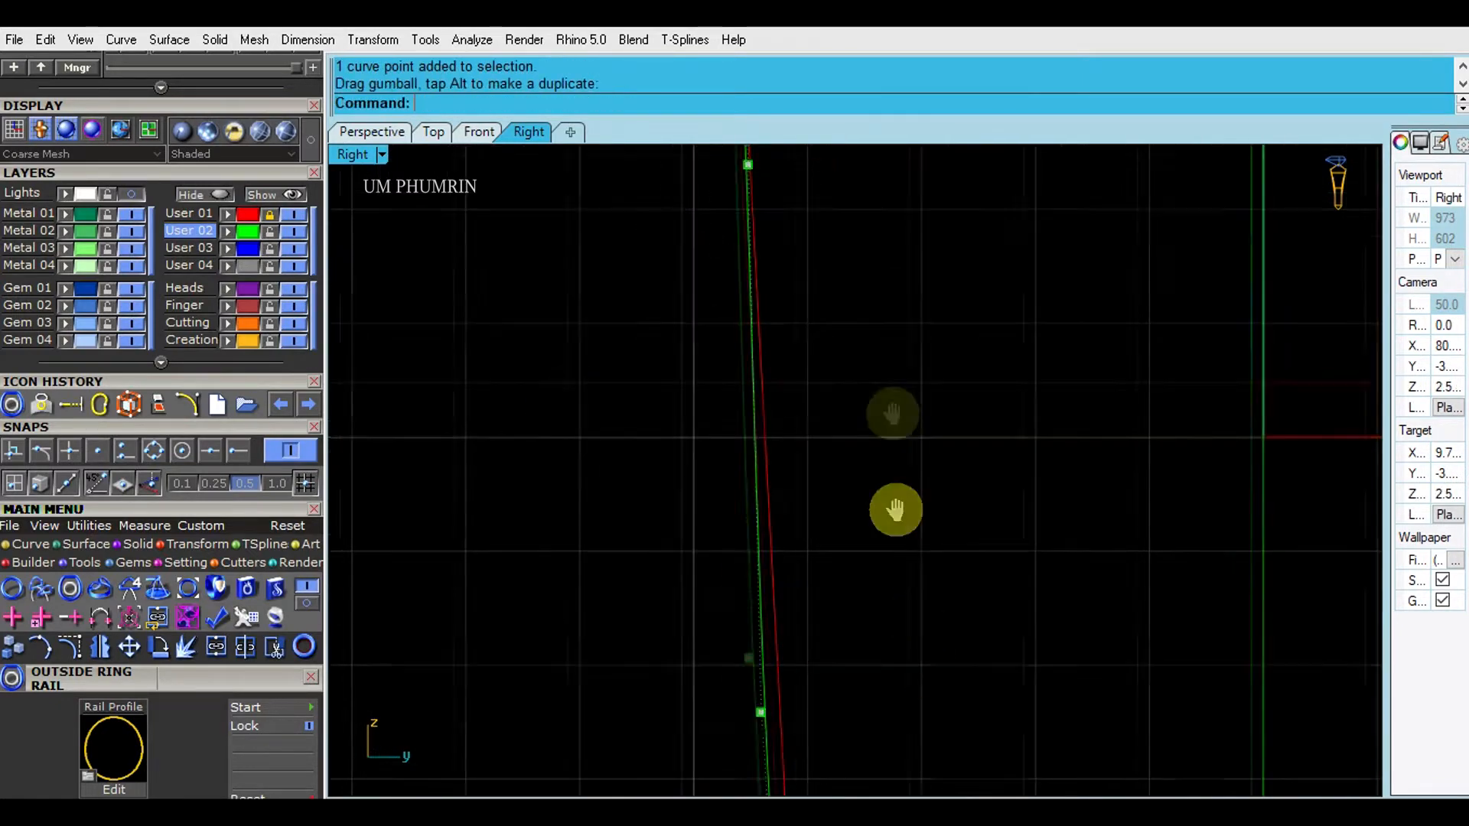
right_click_drag(895, 512, 883, 197)
left_click(750, 397)
left_click_drag(819, 398, 839, 397)
right_click_drag(846, 429, 842, 282)
scroll(843, 283, "down", 3)
left_click_drag(677, 344, 857, 468)
scroll(820, 364, "up", 4)
left_click_drag(810, 330, 814, 330)
scroll(857, 419, "down", 4)
right_click_drag(879, 467, 859, 309)
left_click(773, 524)
scroll(804, 524, "up", 8)
left_click_drag(762, 525, 771, 526)
scroll(773, 524, "down", 9)
scroll(759, 285, "up", 5)
scroll(739, 514, "up", 9)
scroll(834, 503, "up", 4)
left_click_drag(695, 374, 822, 488)
scroll(828, 486, "down", 8)
- Shift the higher control points sideways to finish reshaping the rail curve
right_click_drag(852, 389, 819, 548)
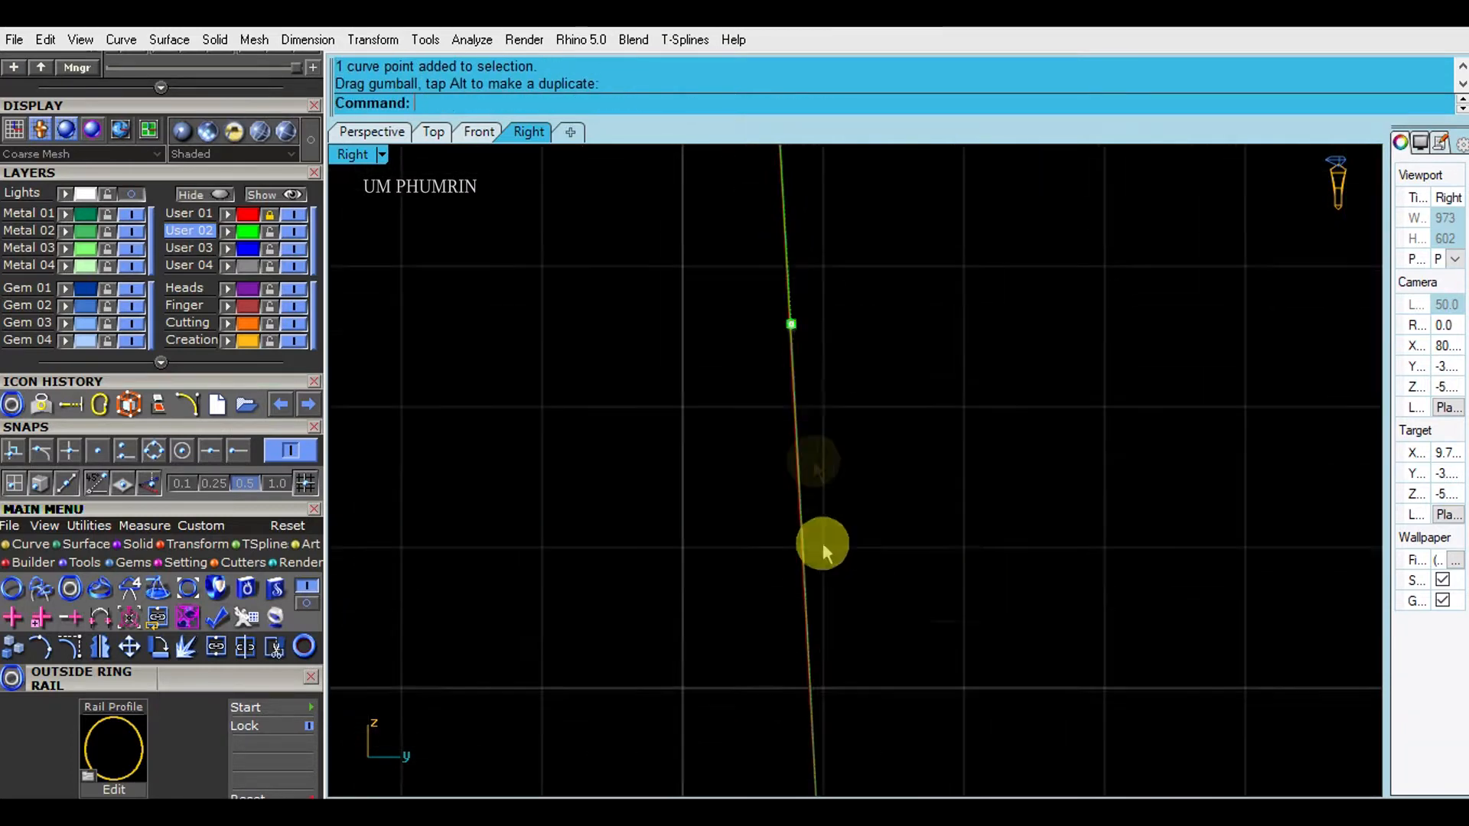
left_click(795, 327)
scroll(824, 332, "up", 8)
left_click_drag(825, 332, 818, 331)
right_click_drag(812, 331, 832, 773)
left_click_drag(732, 326, 805, 341)
scroll(804, 337, "up", 12)
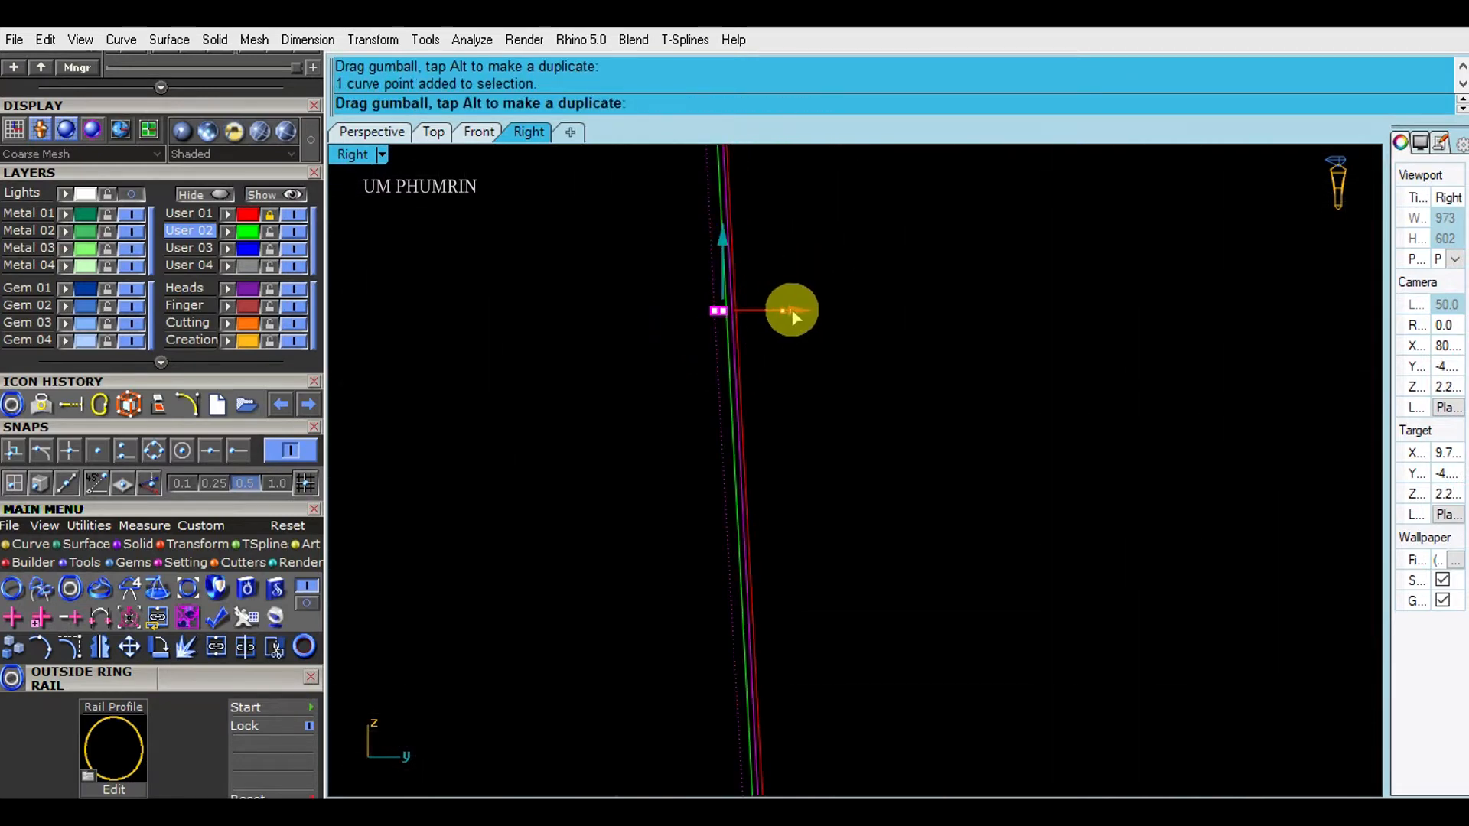
left_click_drag(797, 315, 785, 314)
scroll(817, 374, "down", 15)
right_click_drag(855, 329, 840, 772)
left_click_drag(718, 301, 886, 440)
scroll(804, 354, "up", 10)
left_click_drag(800, 350, 796, 352)
scroll(795, 352, "down", 13)
right_click_drag(783, 199, 777, 505)
scroll(692, 364, "down", 4)
left_click(371, 133)
- Hide the control points and delete the red helper line
key("Escape")
key("Escape")
right_click_drag(788, 319, 785, 361)
right_click_drag(430, 228, 507, 275)
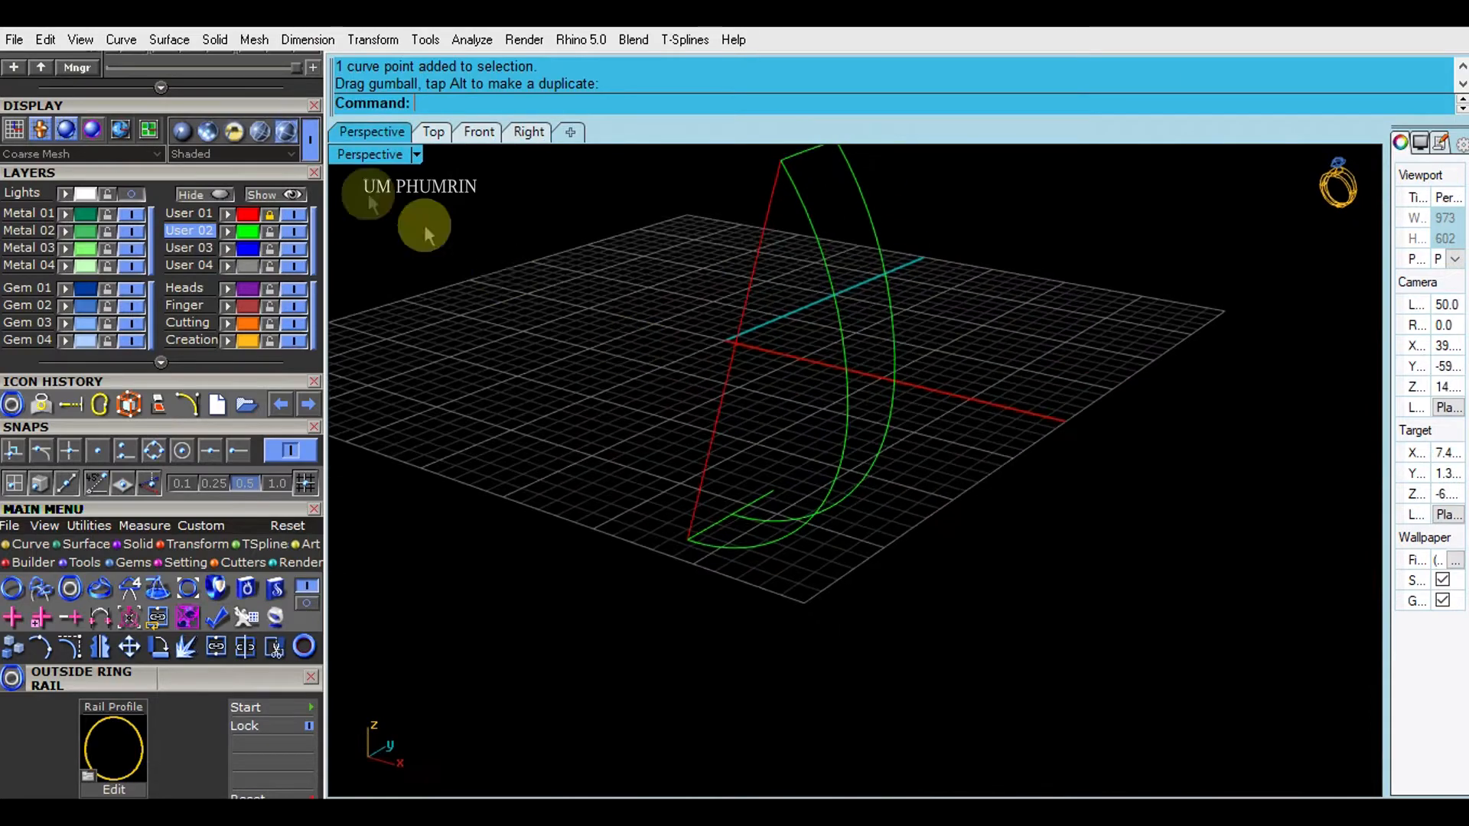
left_click(737, 345)
mouse_move(737, 345)
right_mouse_down()
mouse_move(639, 315)
mouse_move(773, 397)
mouse_move(719, 386)
right_mouse_up()
key("Delete")
- Mirror the left green curve about the origin to the opposite side
left_click_drag(818, 418, 702, 357)
right_click_drag(703, 357, 654, 348)
type("mm")
key("Return")
type("0")
key("Return")
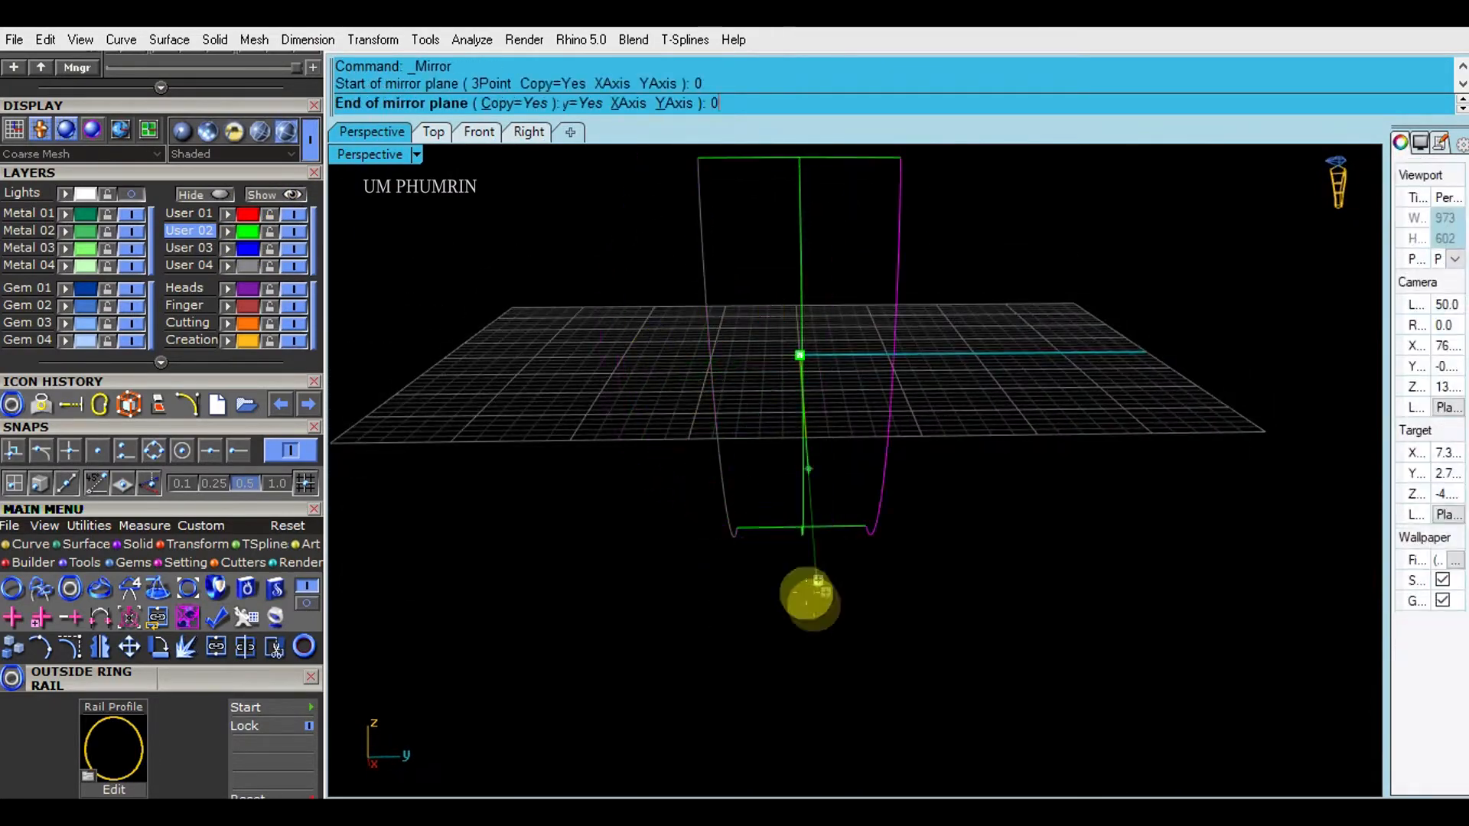
left_click(822, 635)
- Build the band surface with Sweep2, using the top curve as rail and the side profiles
right_click_drag(863, 613, 851, 466)
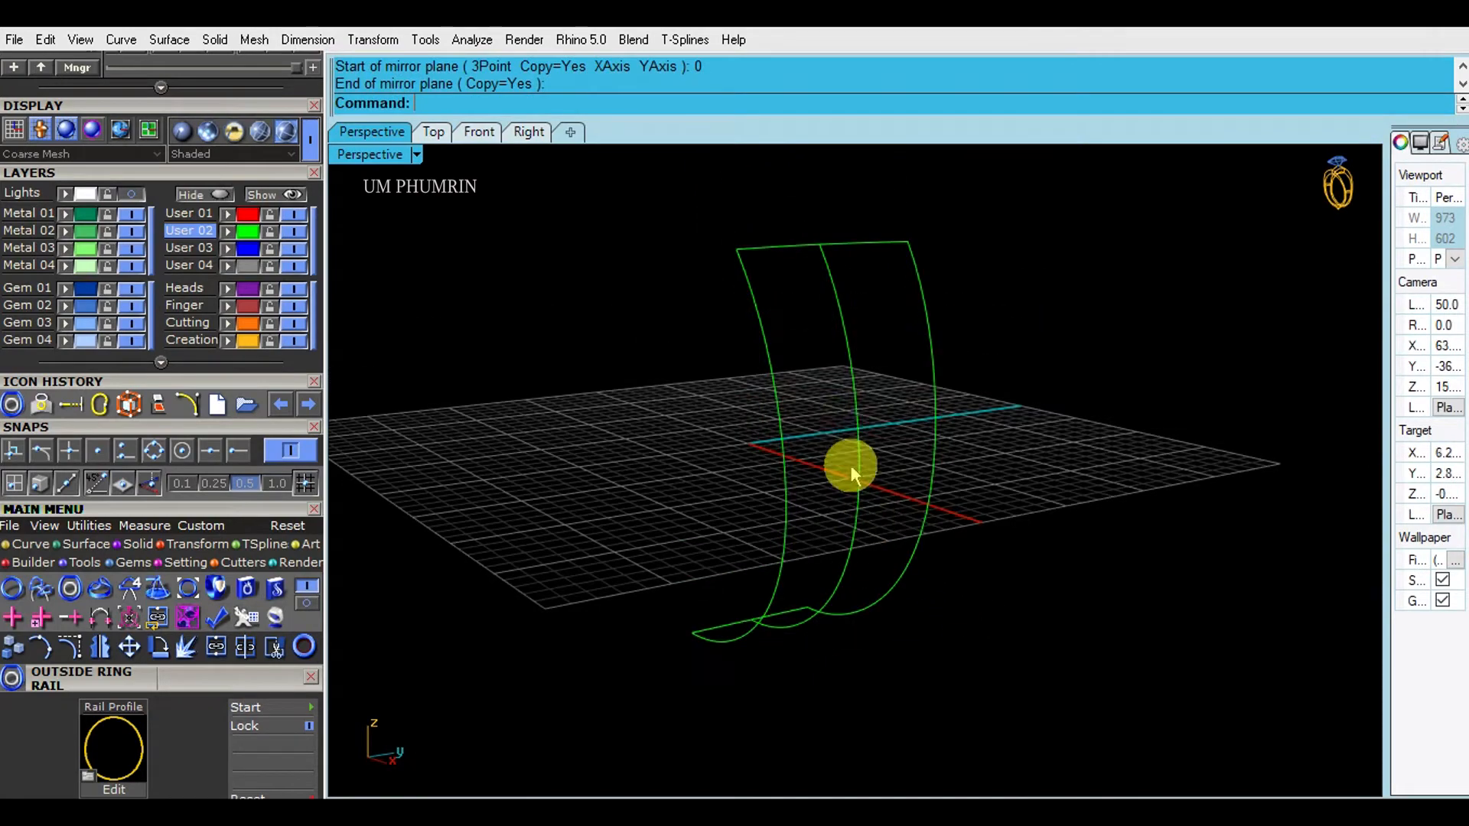
right_click_drag(797, 287, 784, 194, "shift")
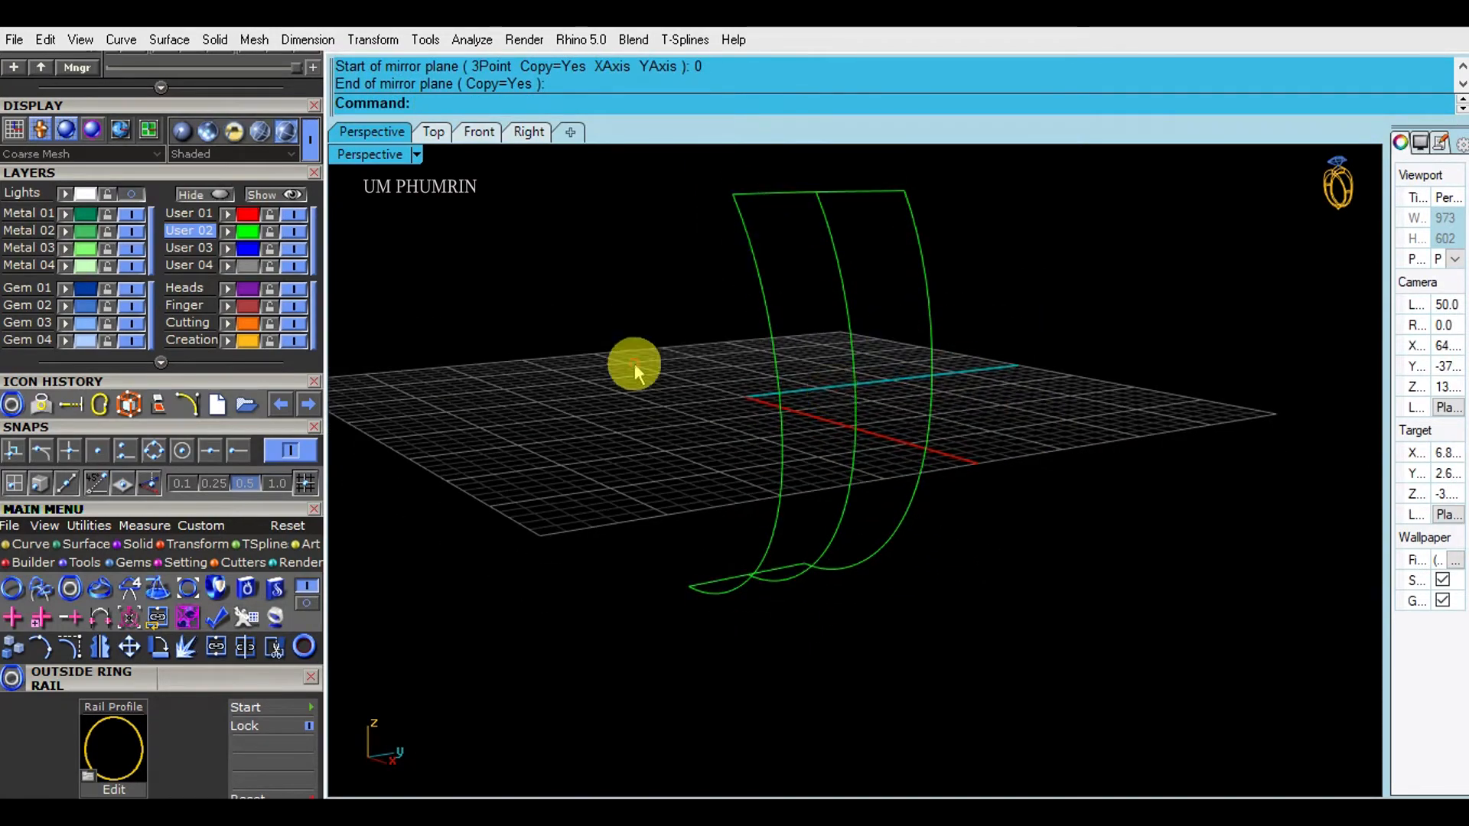
left_click_drag(1082, 467, 676, 378)
left_click_drag(206, 430, 212, 222)
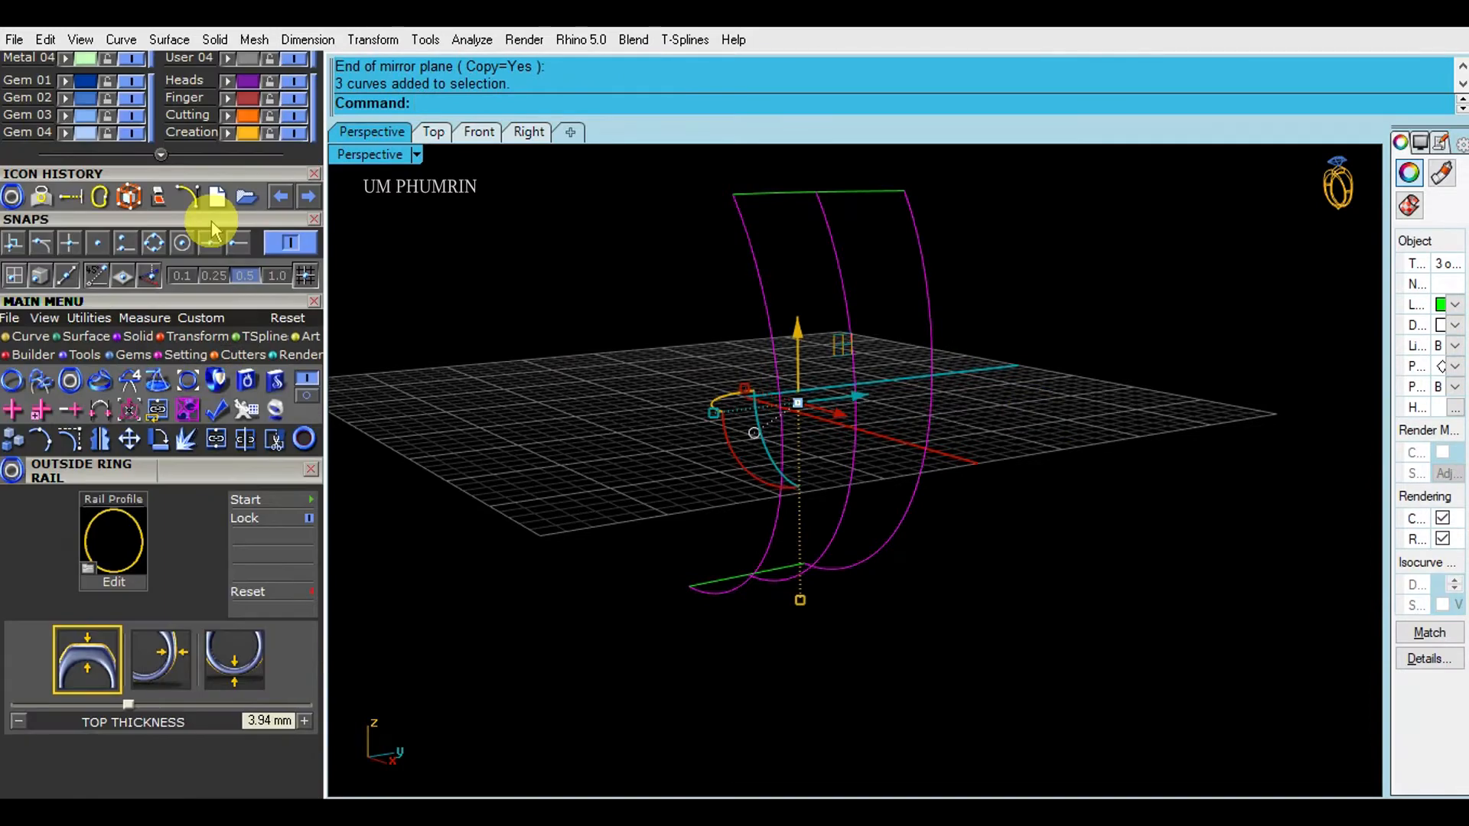
left_click(90, 337)
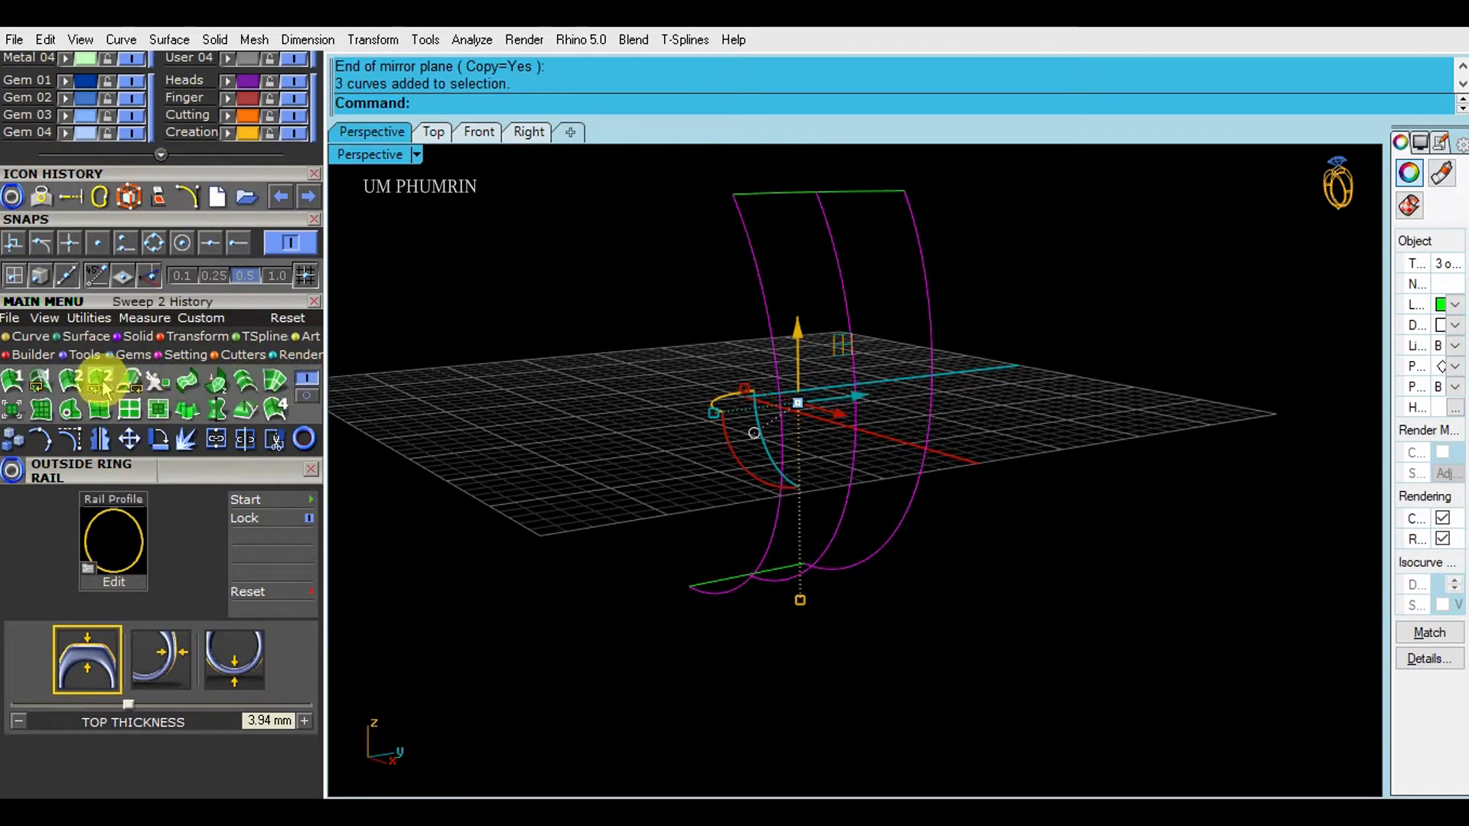
left_click(98, 378)
left_click(820, 195)
key("Escape")
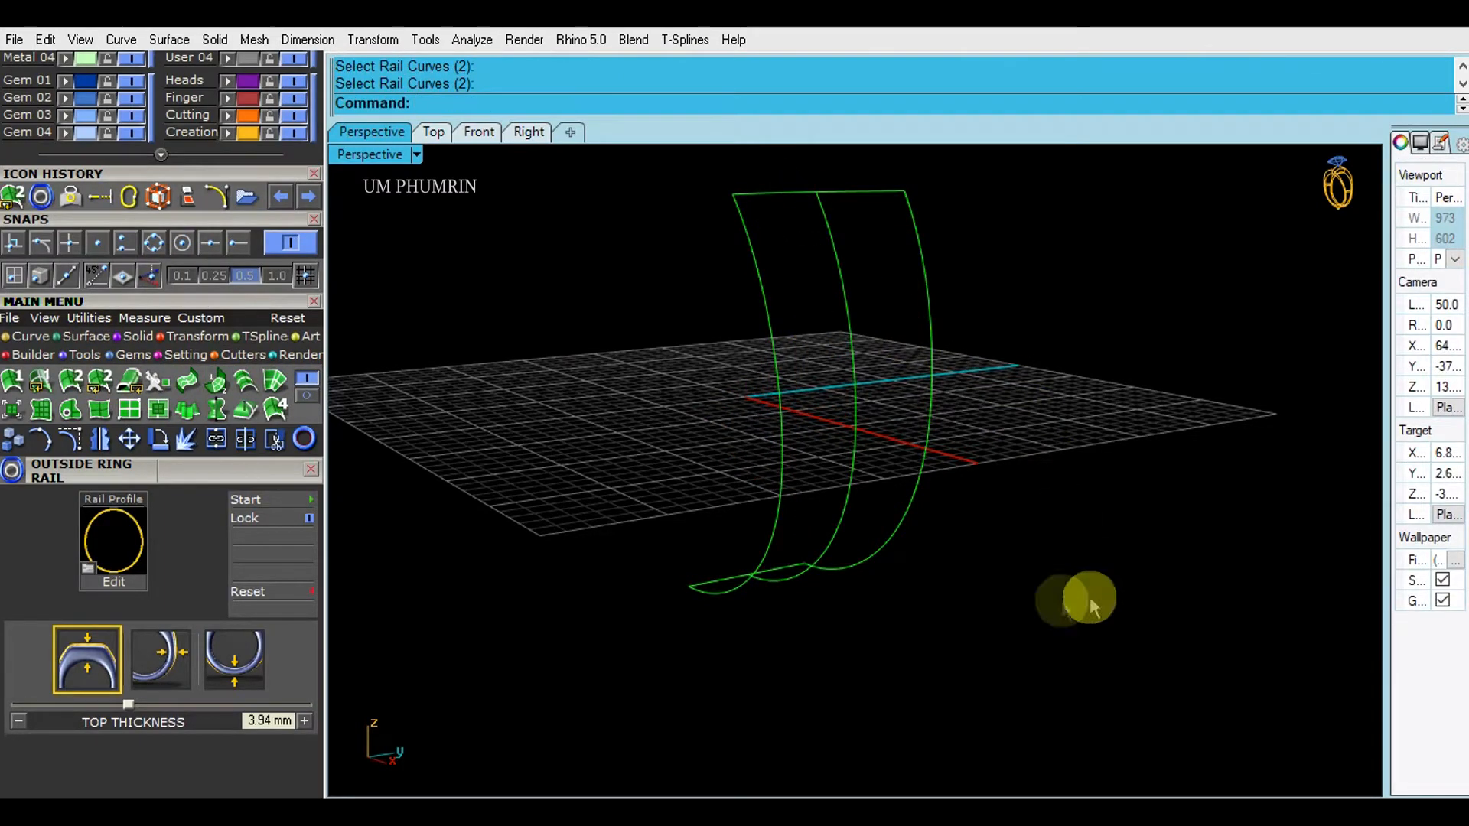
left_click_drag(1045, 626, 469, 388)
left_click(99, 378)
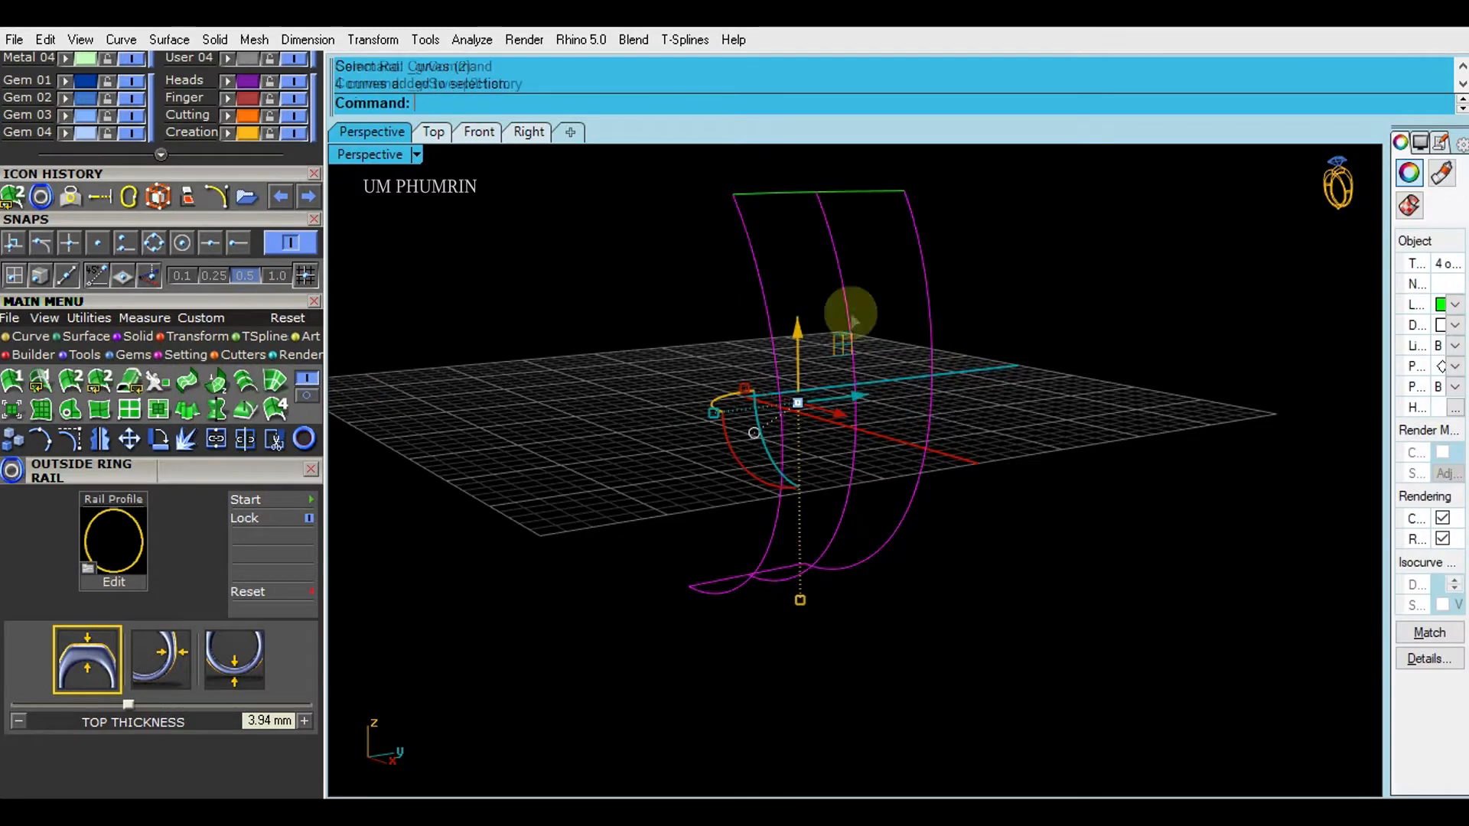
left_click(793, 193)
left_click(804, 550)
left_click_drag(999, 510, 714, 379)
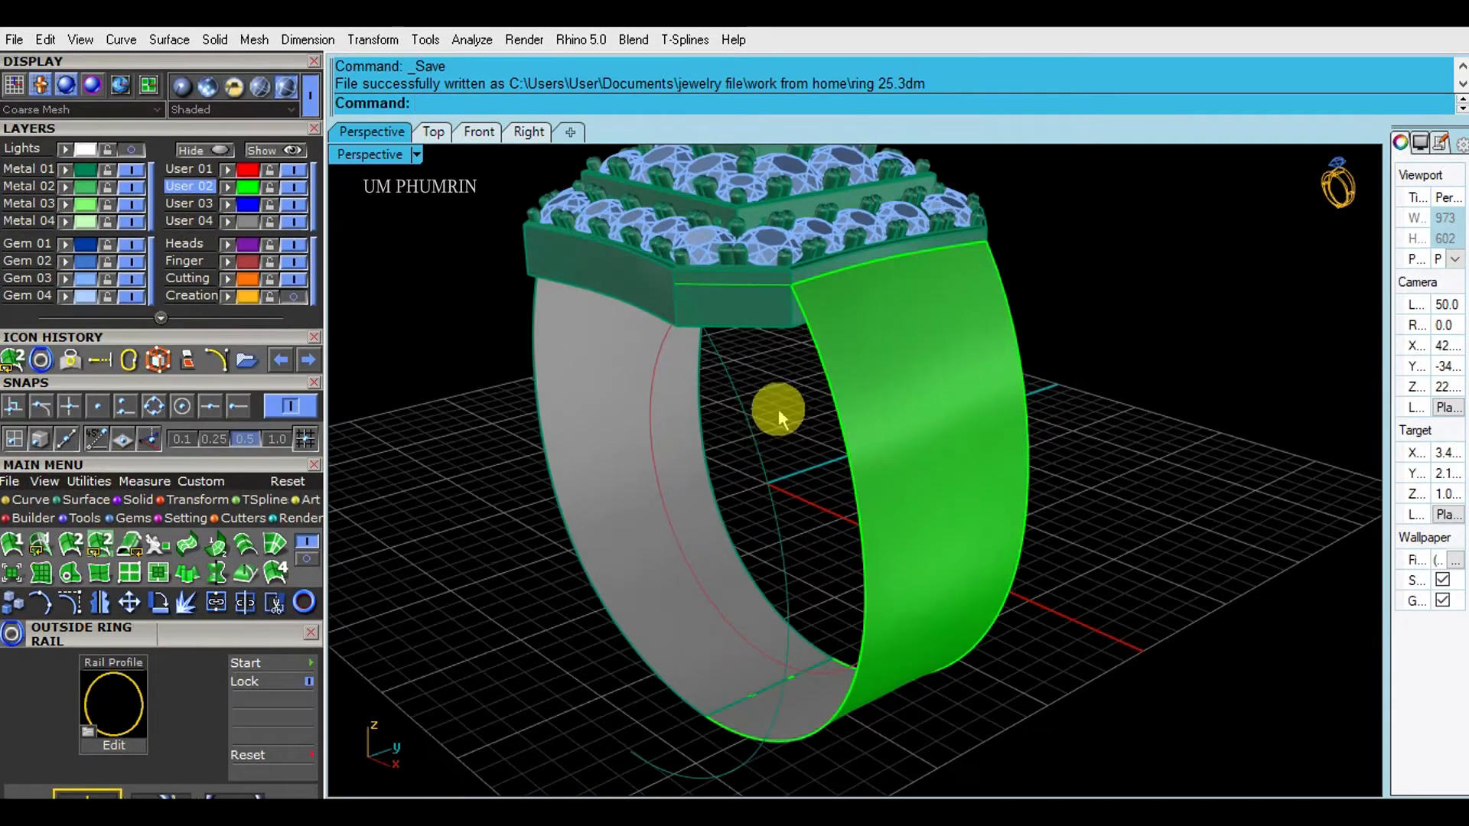
- Duplicate the green band's inner edge and the top line as curves
right_click_drag(817, 468, 821, 414, "shift")
left_click(862, 425)
left_click(814, 365)
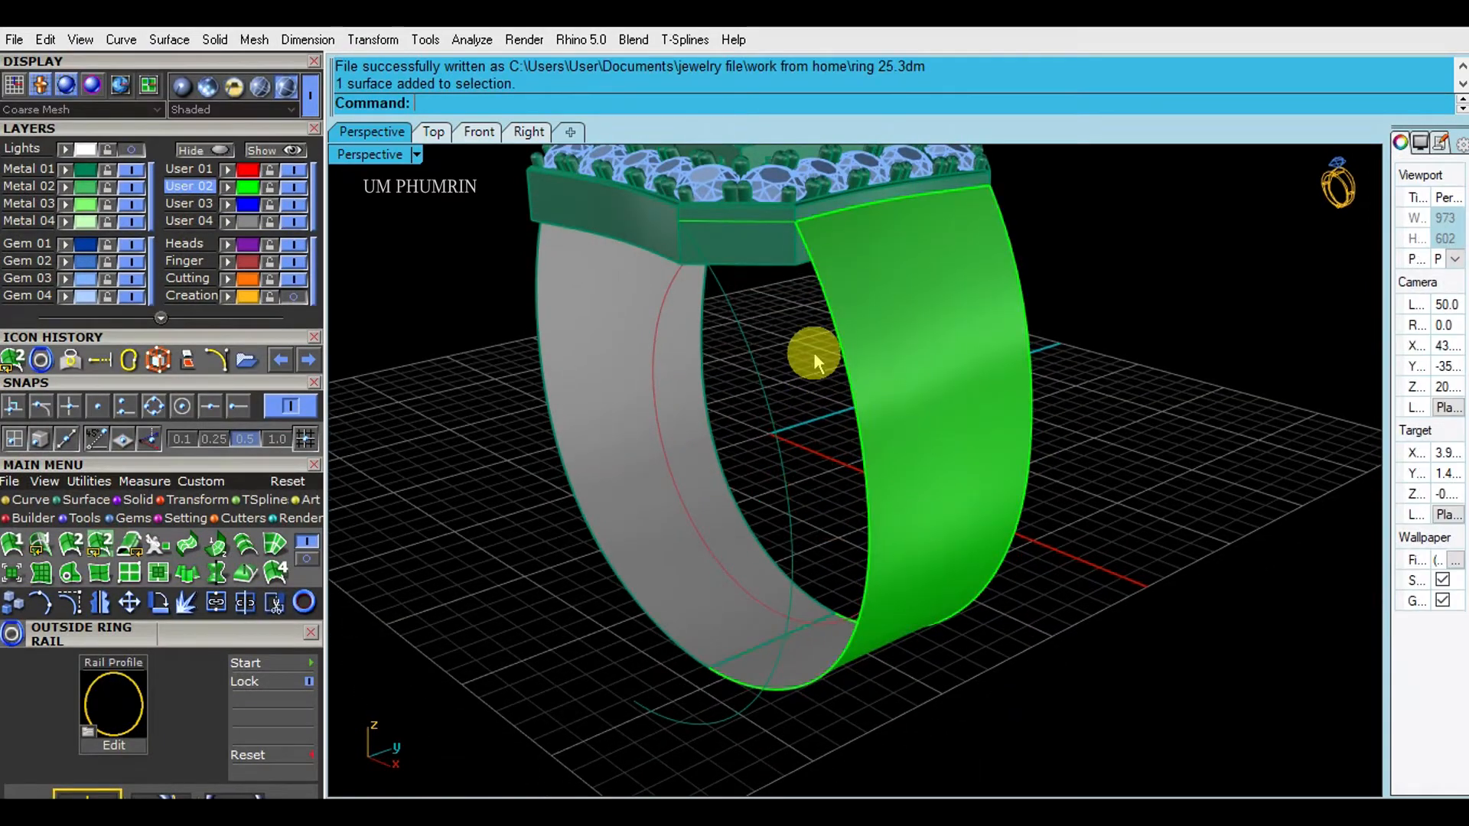
type("D1")
key("Return")
left_click(841, 354)
key("Return")
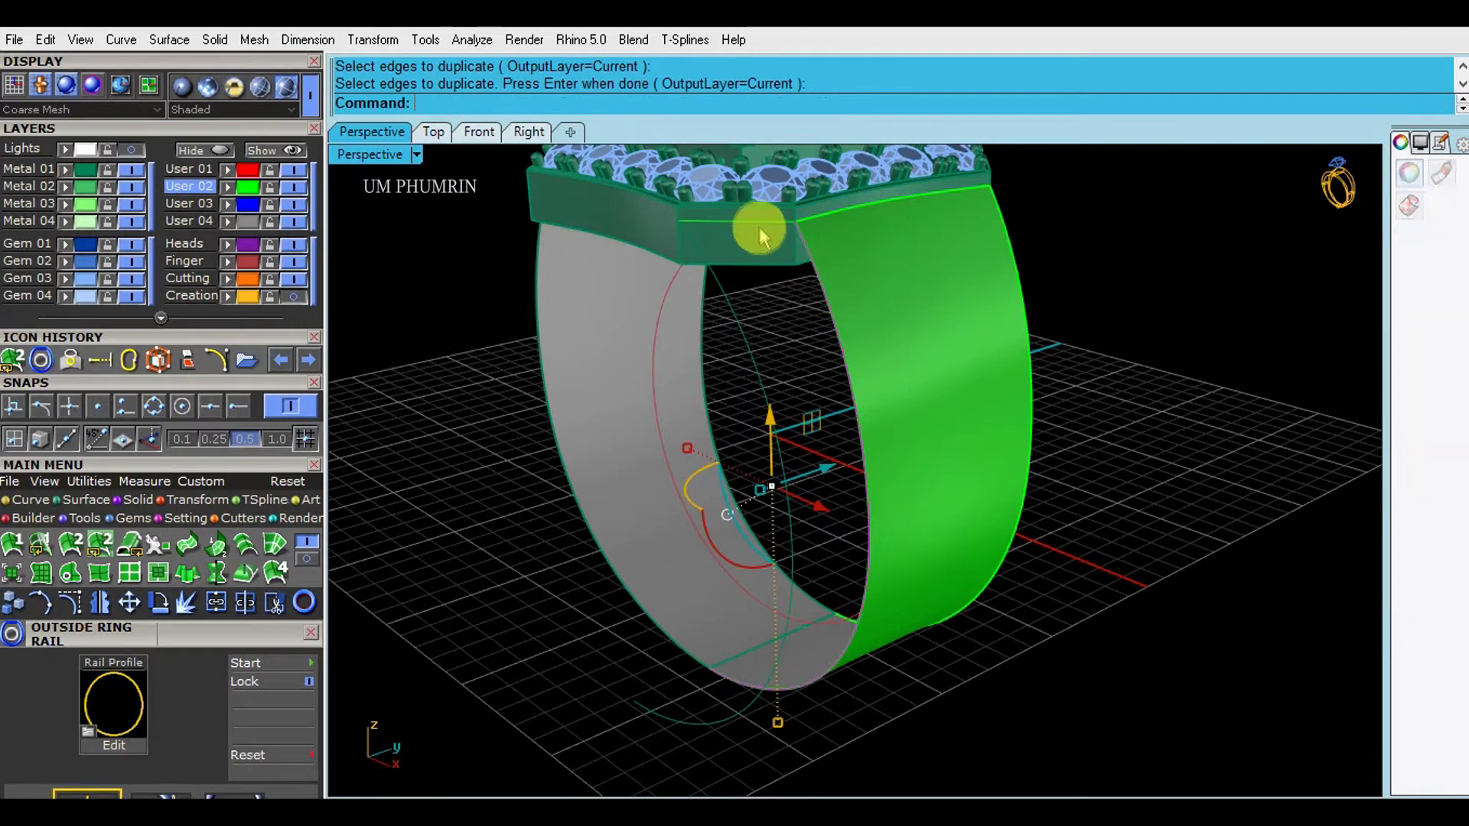
left_click(759, 223, "shift")
key("Return")
- Hide the ring and draw a closing line between the two lower curve ends
left_click(203, 150)
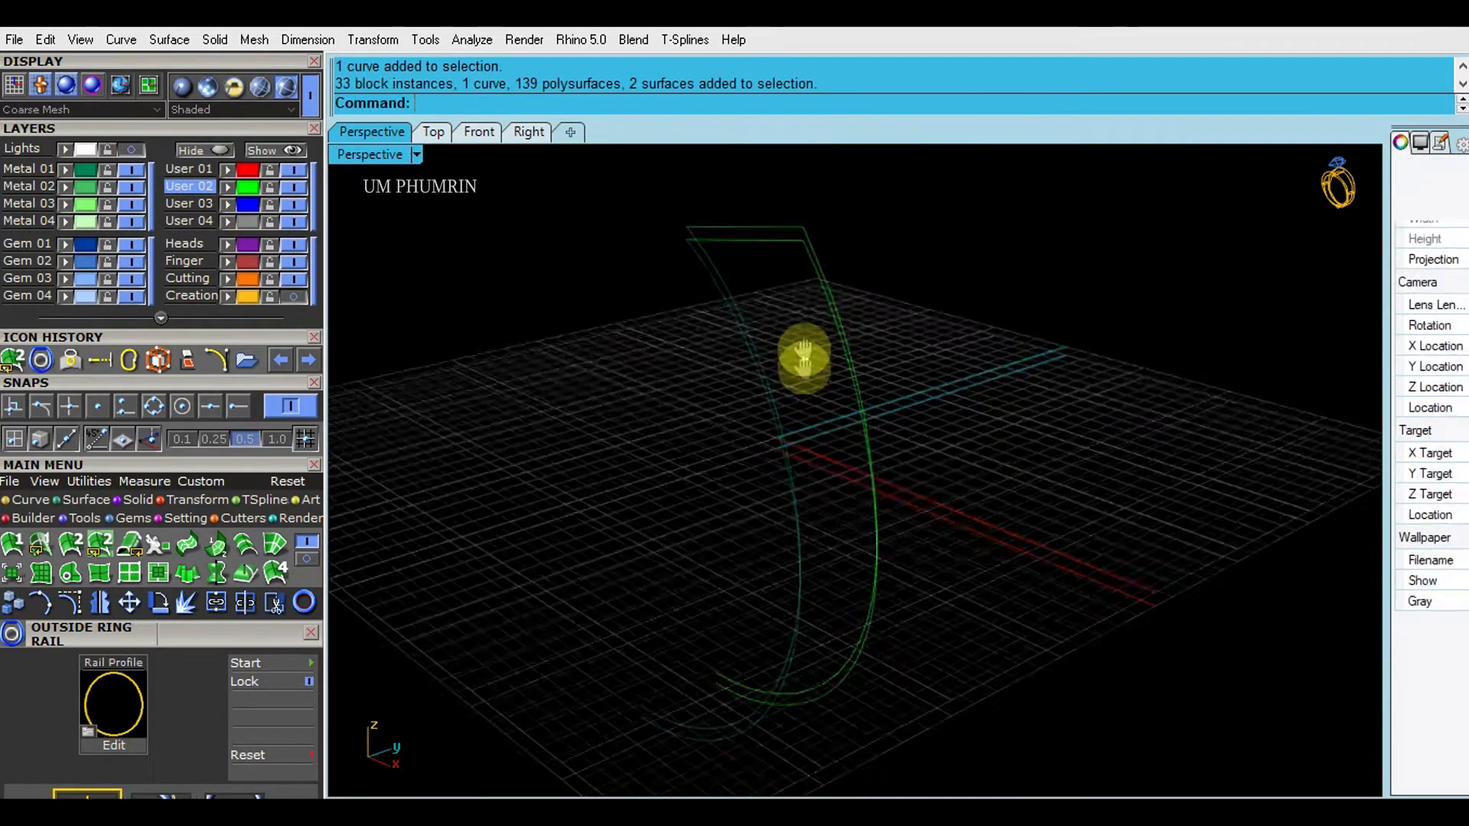
type("l")
key("Return")
left_click(244, 415)
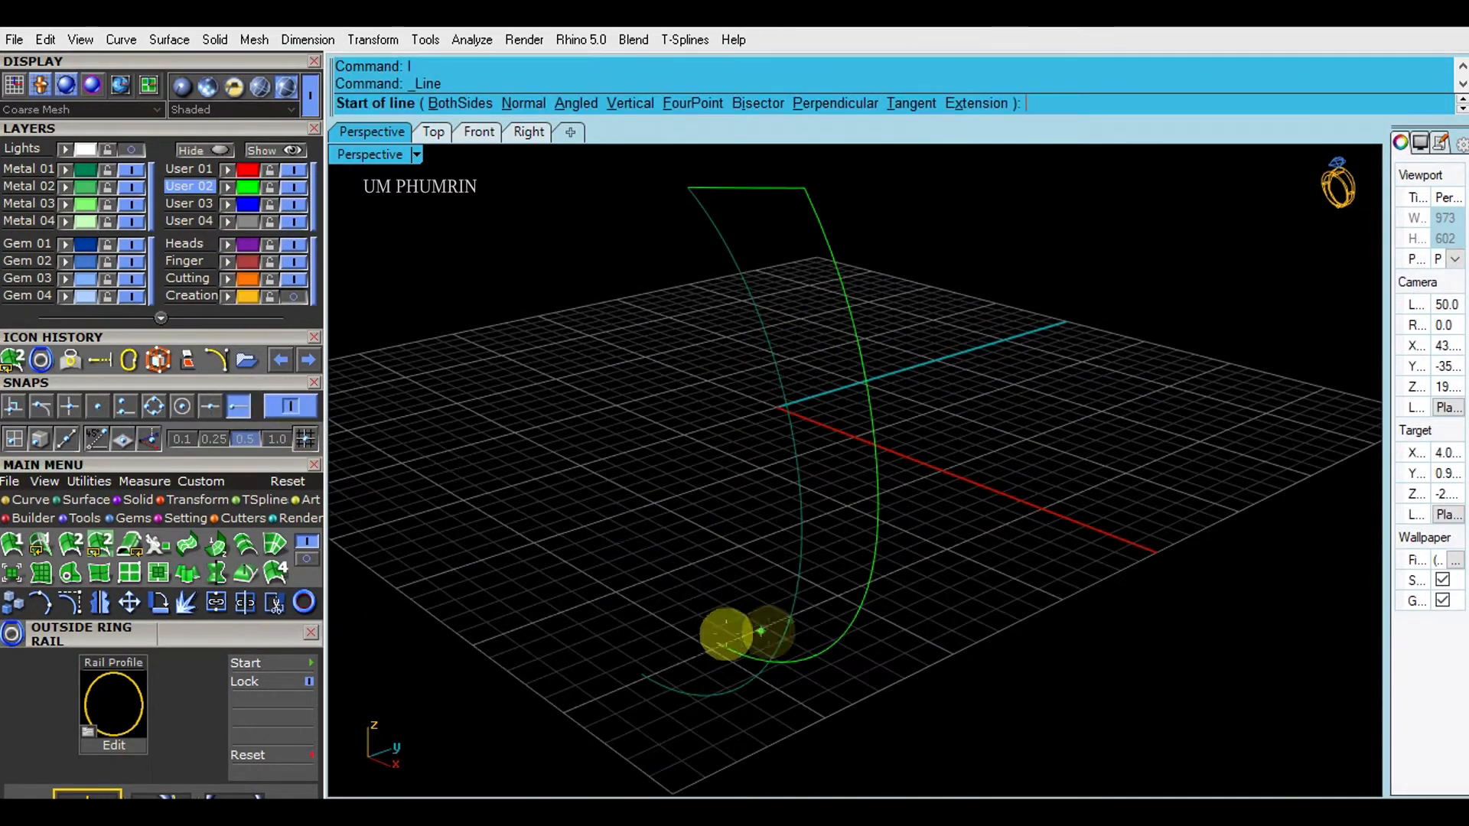
left_click(717, 643)
left_click(643, 676)
- Move the four curves to layer User 04 and Sweep2 them into the side strip surface
scroll(710, 636, "down", 4)
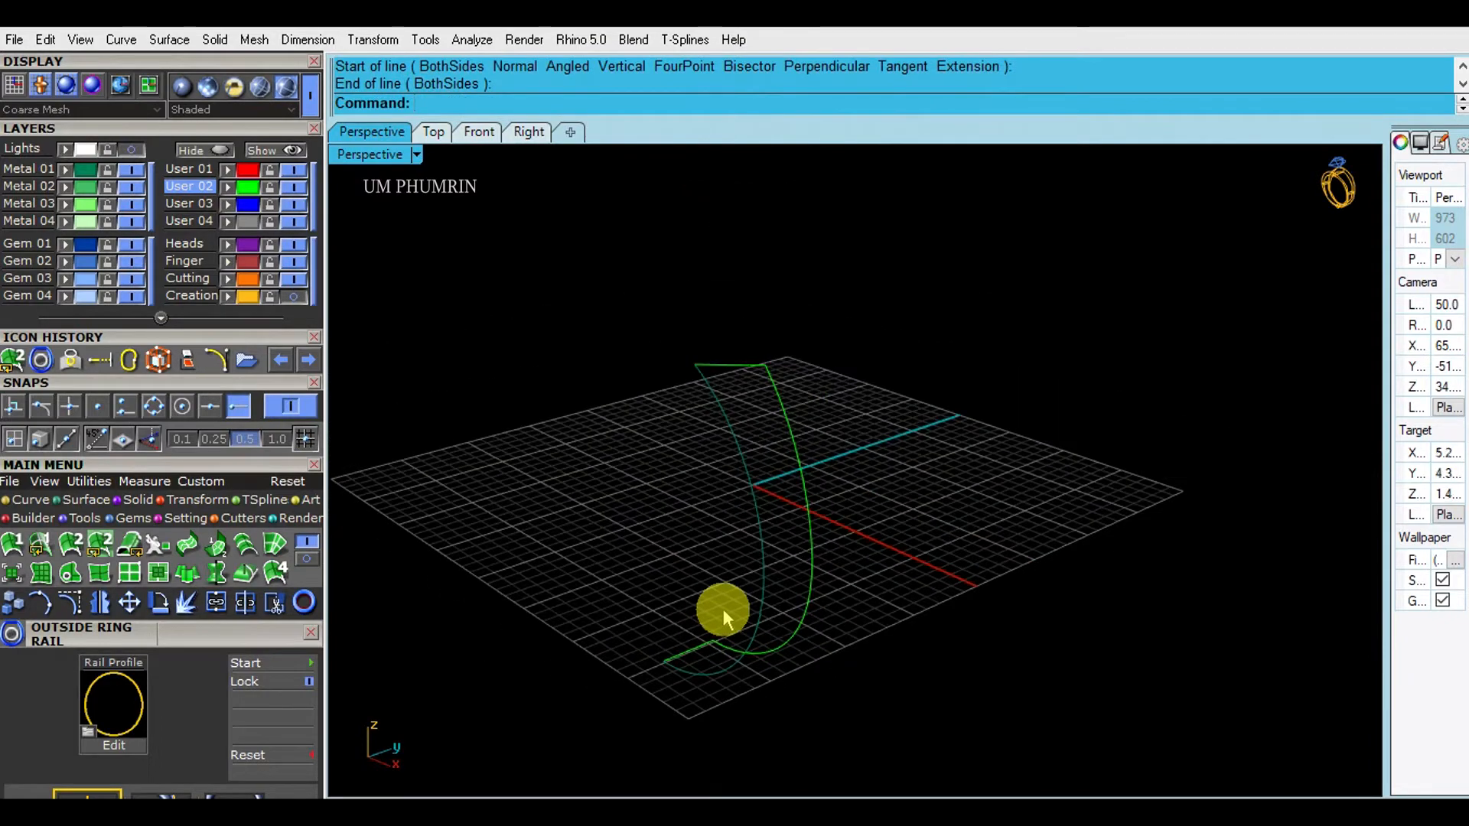
left_click_drag(902, 705, 542, 354)
left_click(230, 221)
right_click_drag(712, 387, 830, 493)
key("Return")
key("Return")
left_click(780, 442)
left_click(990, 503)
right_click_drag(990, 502, 887, 470)
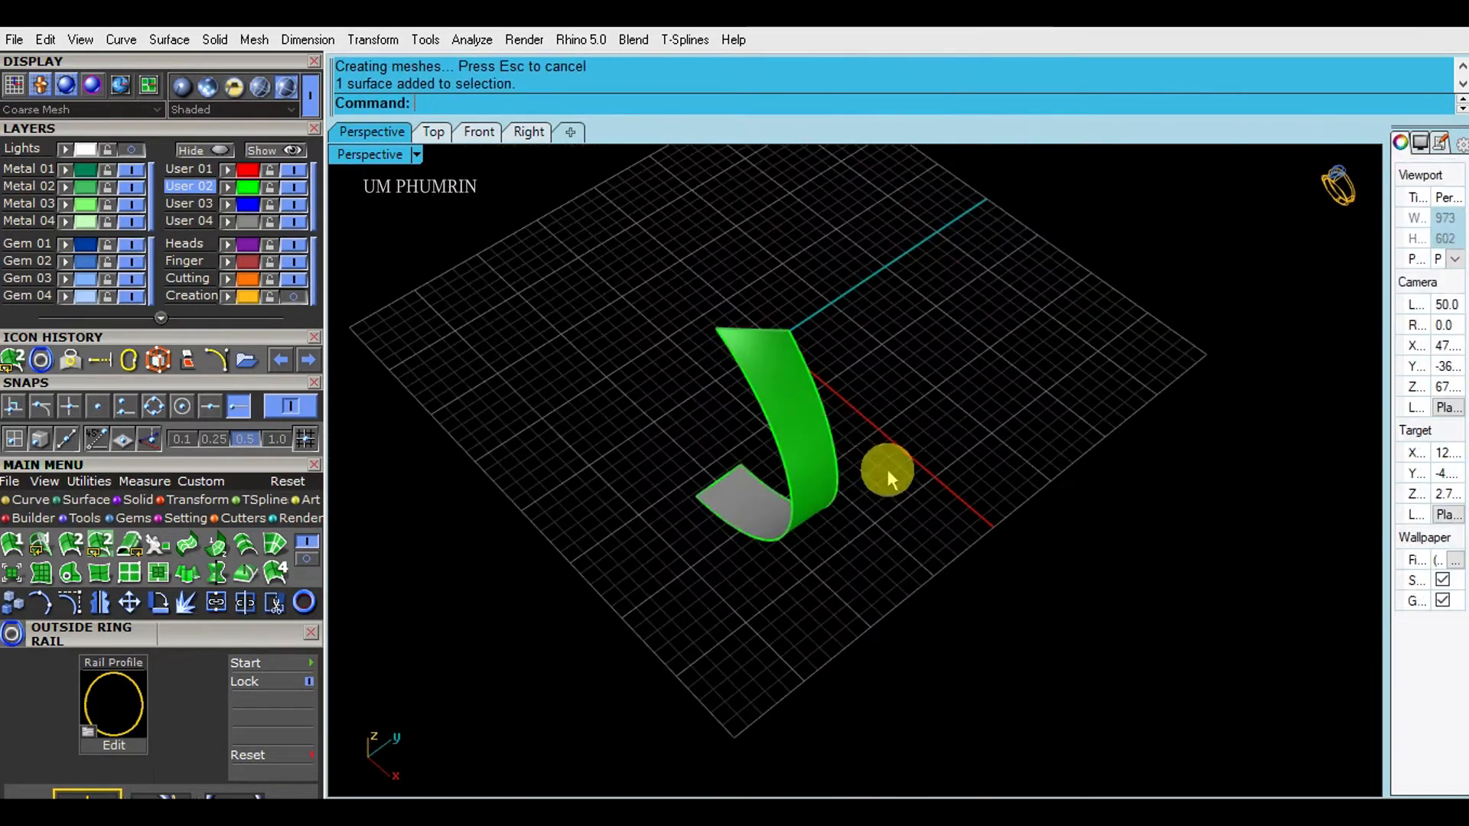
- Hide User 04, put the new strip and green band on Metal 01, and show hidden objects
left_click(293, 222)
left_click(813, 413)
left_click(66, 170)
left_click(614, 344)
right_click_drag(620, 354, 653, 356)
left_click(792, 421)
mouse_move(903, 388)
right_mouse_down()
mouse_move(945, 386)
mouse_move(886, 398)
right_mouse_up()
left_click(274, 150)
left_click(880, 404)
left_click(74, 180)
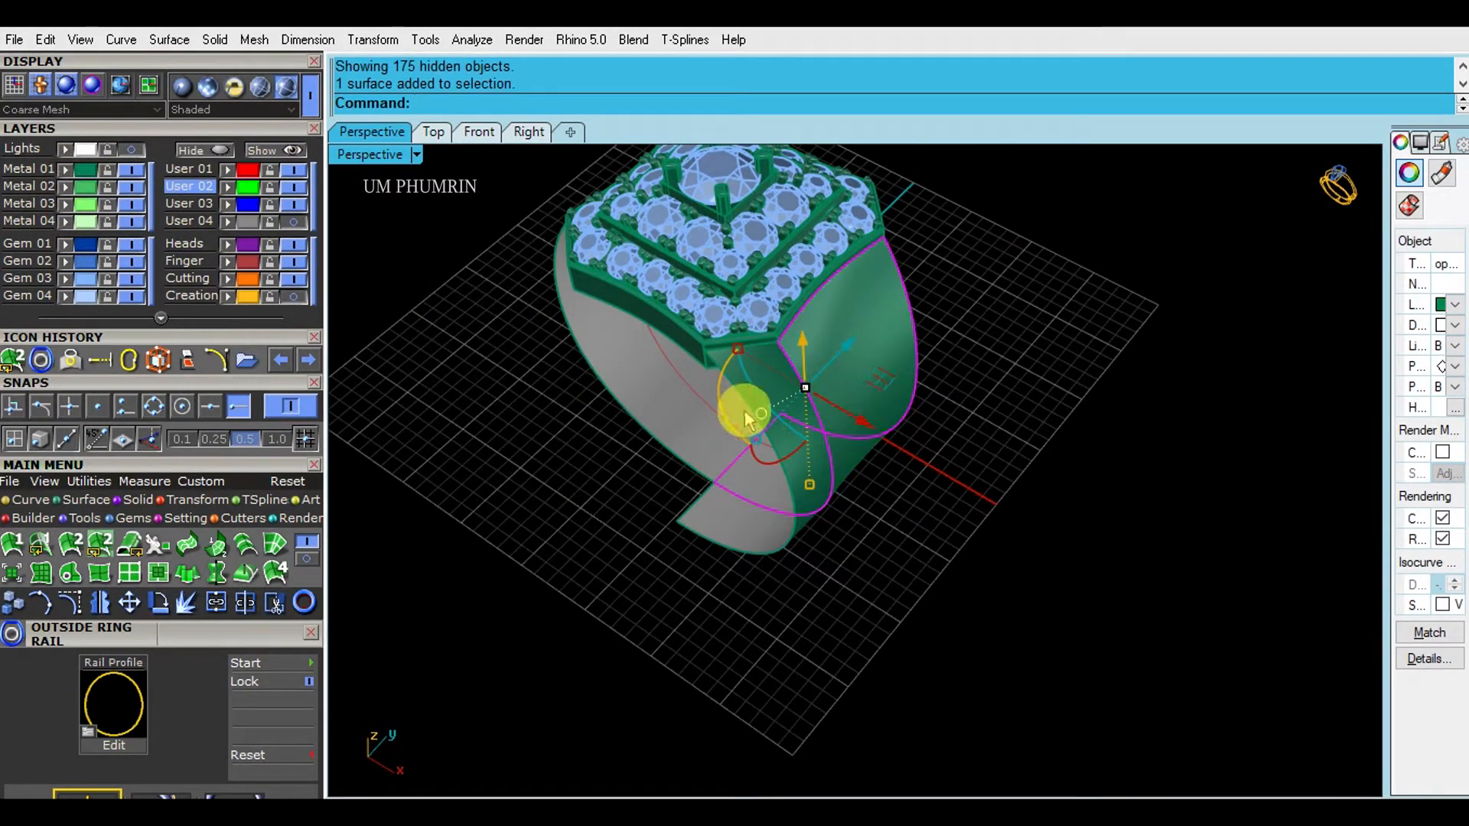
- Mirror the side strip to the other side with start point 0
left_click(765, 401)
right_click_drag(820, 397, 666, 413)
scroll(667, 414, "down", 2)
type("Mirror")
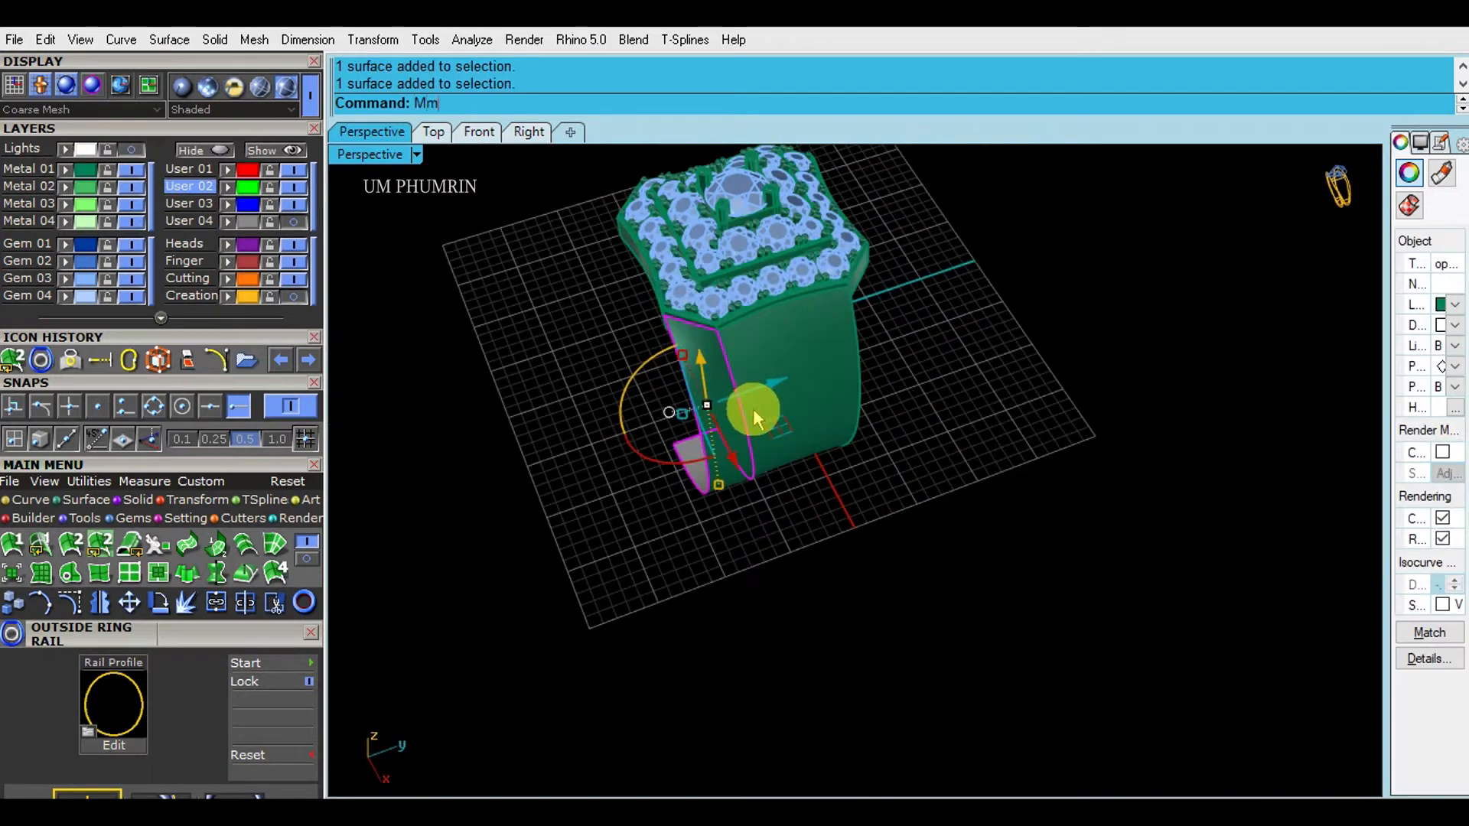
key("Return")
type("0")
key("Return")
left_click(856, 578)
- Mirror the three shank surfaces from point 0 to complete the other half
right_click_drag(856, 578, 1048, 420)
right_click_drag(866, 512, 880, 420)
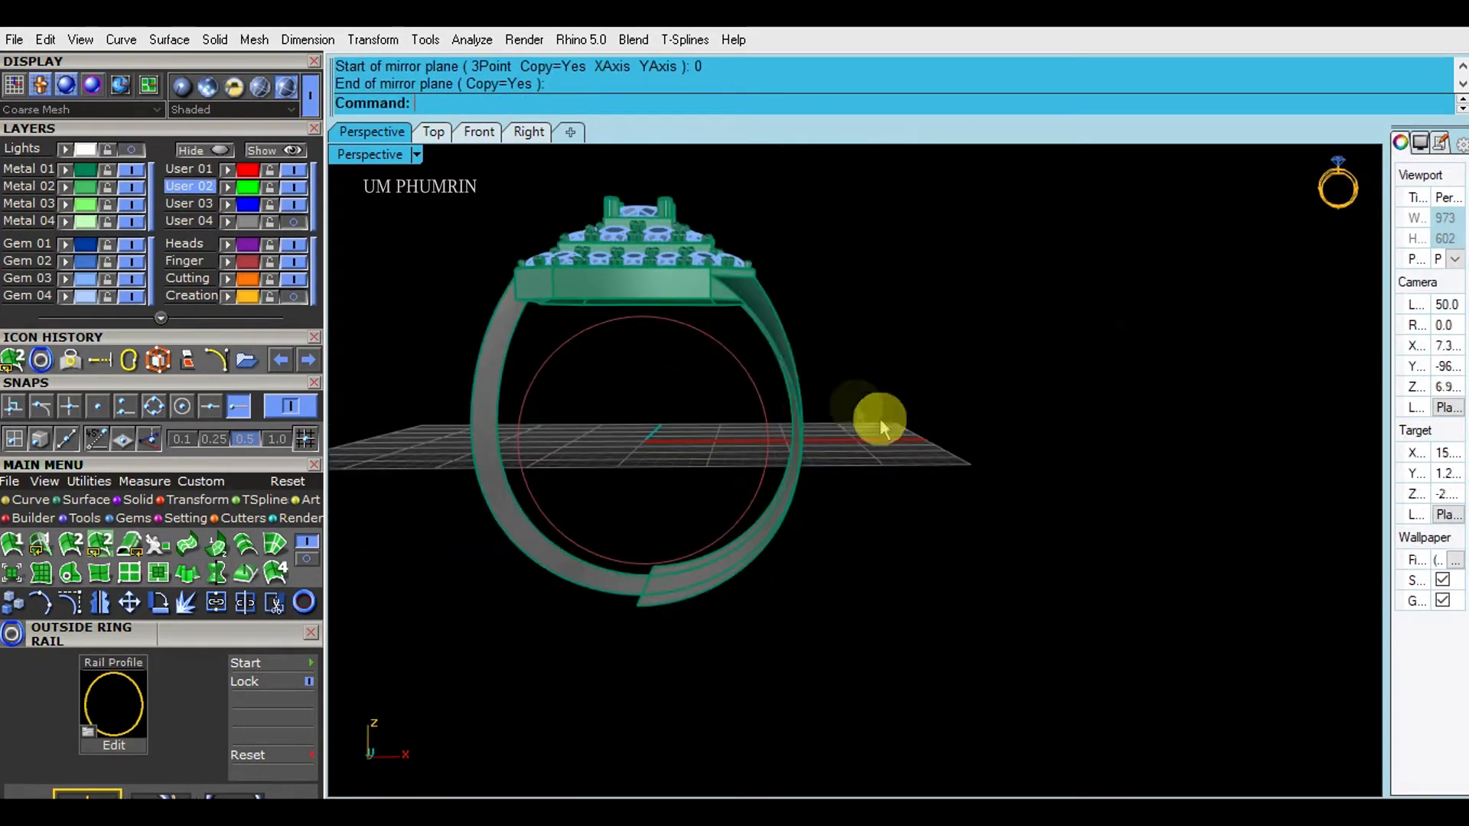
left_click_drag(880, 419, 784, 362)
right_click_drag(811, 363, 846, 450)
key("Return")
type("0")
key("Return")
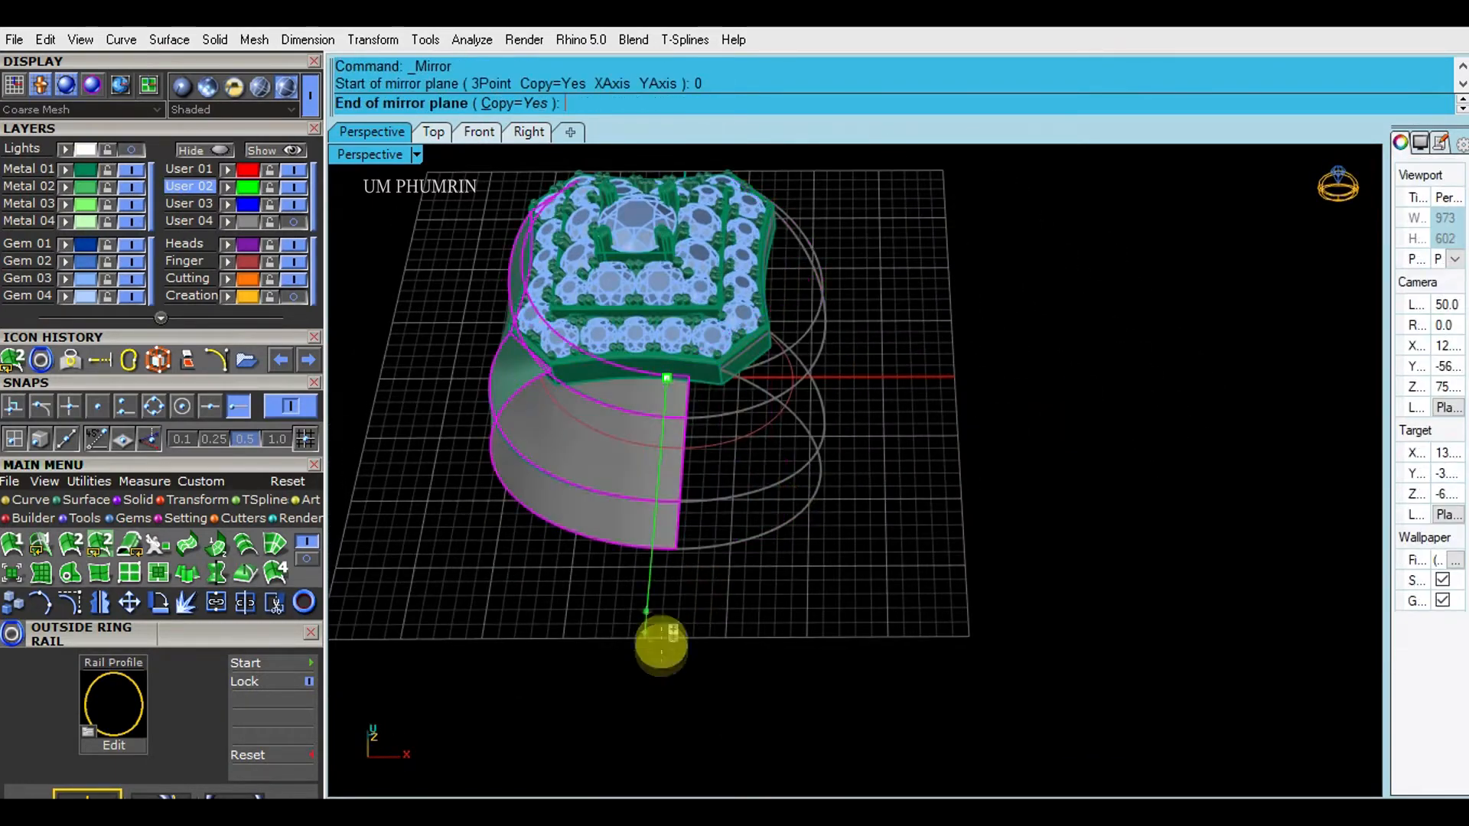
left_click(663, 650)
- Inspect the shank from the Right view and start DupBorder
scroll(820, 633, "down", 4)
right_click_drag(820, 633, 677, 520)
right_click_drag(777, 396, 641, 379)
left_click(530, 135)
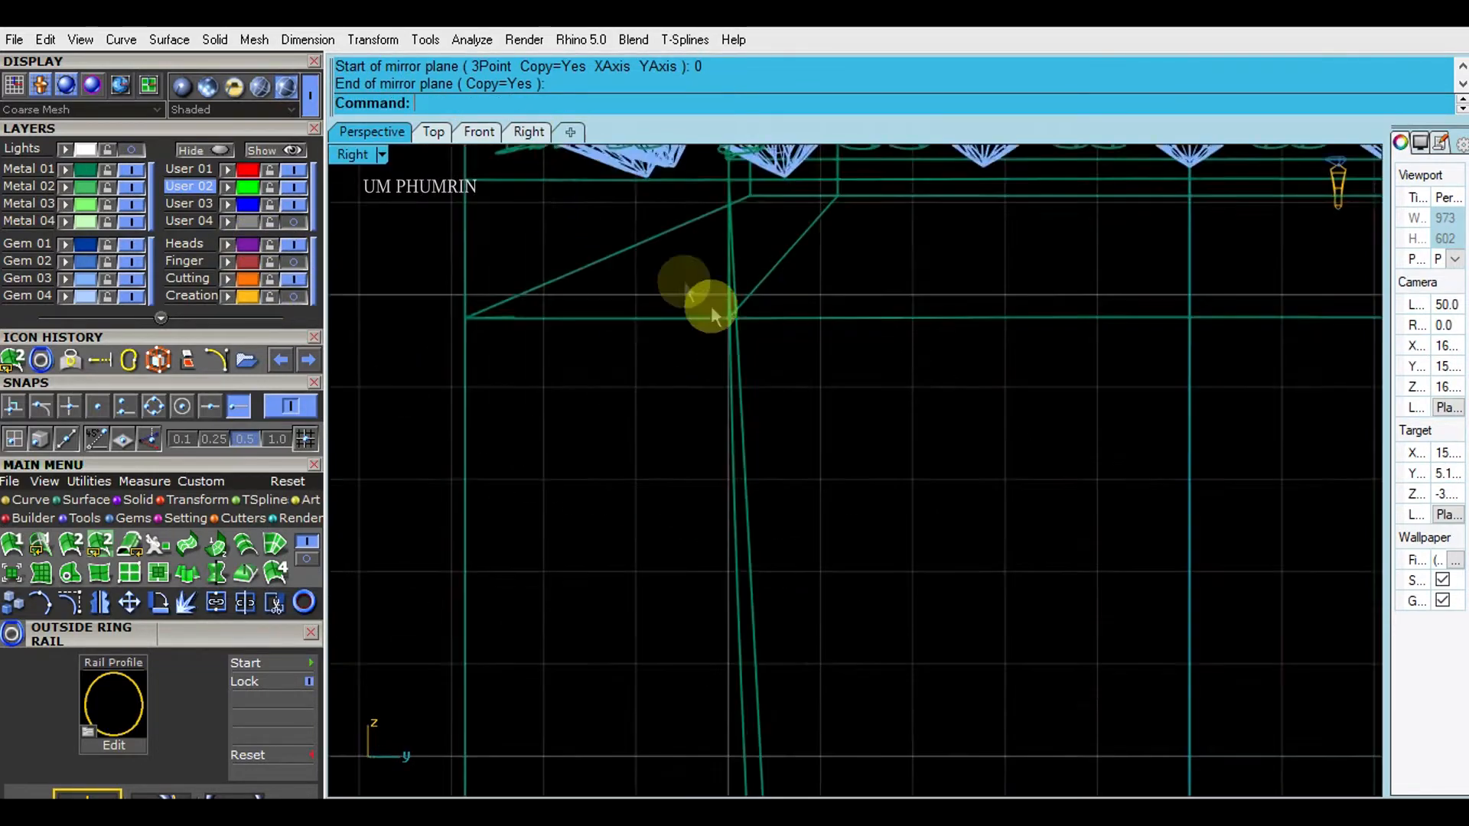
scroll(739, 410, "down", 8)
scroll(740, 409, "down", 4)
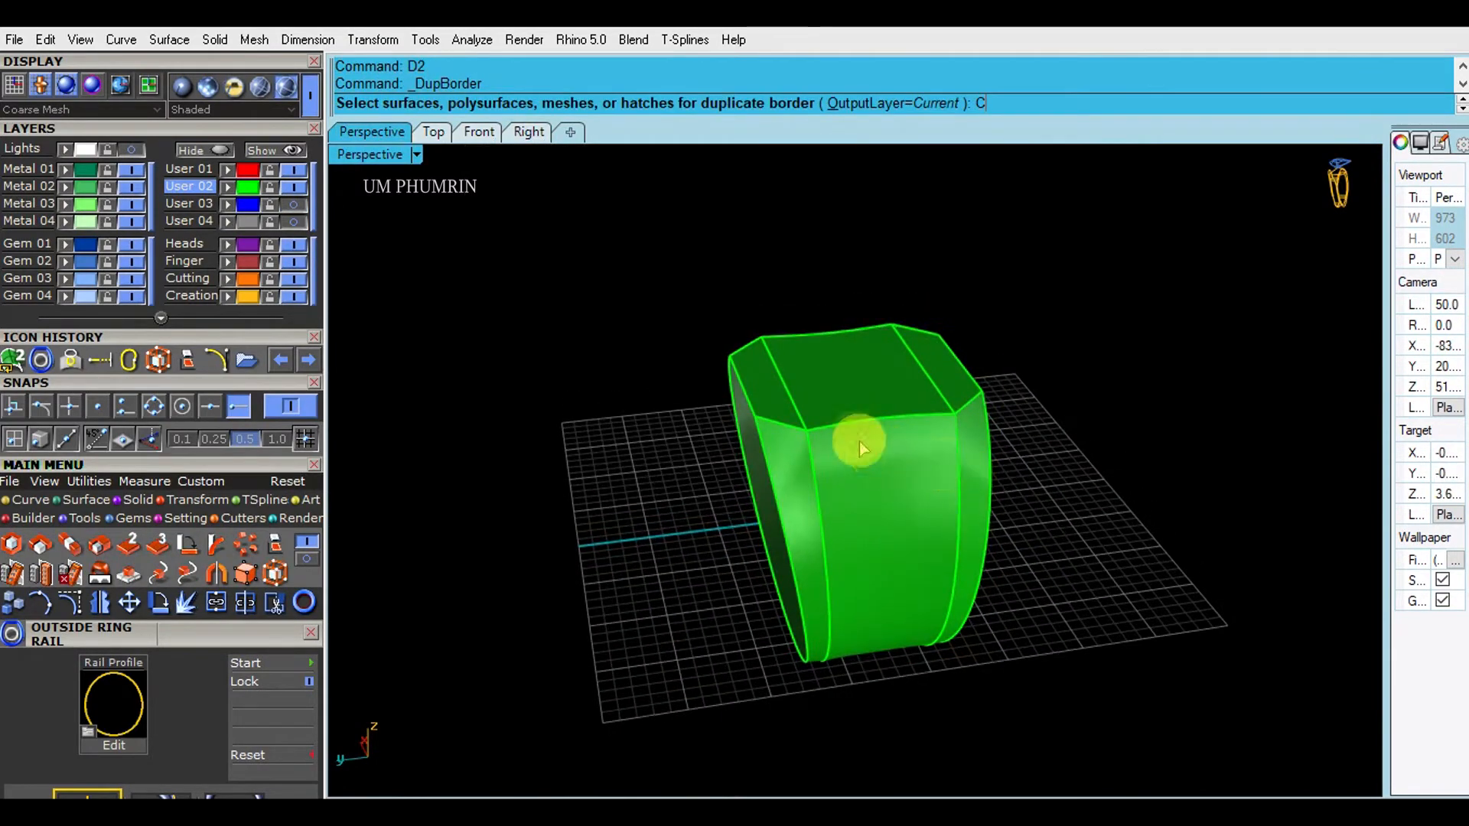
right_click_drag(860, 442, 819, 417)
key("Return")
right_click_drag(668, 427, 698, 397, "shift")
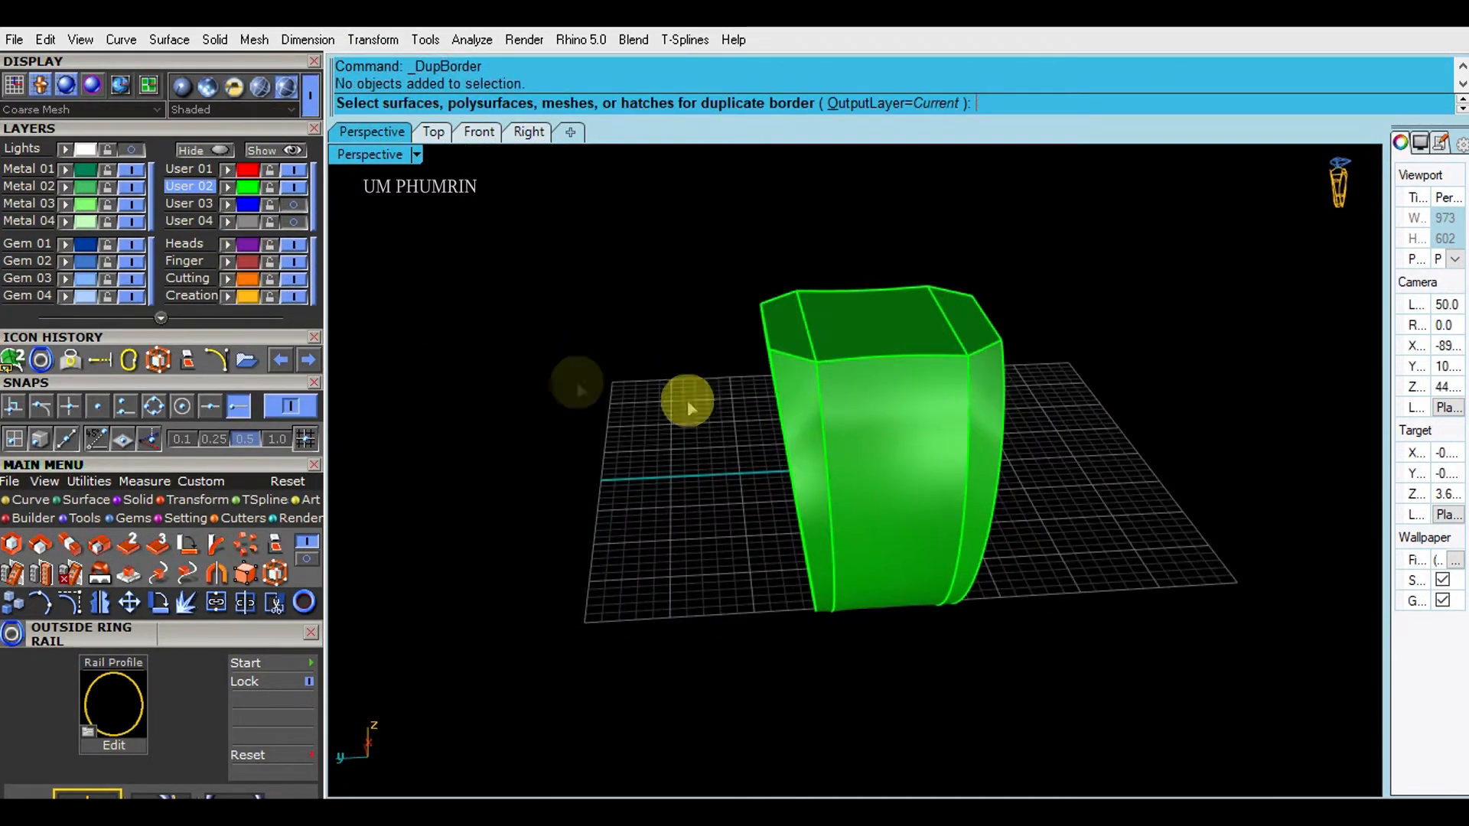
- Cancel DupBorder, show all hidden objects, and move the shank to Metal 01
left_click(355, 235)
left_click(281, 152)
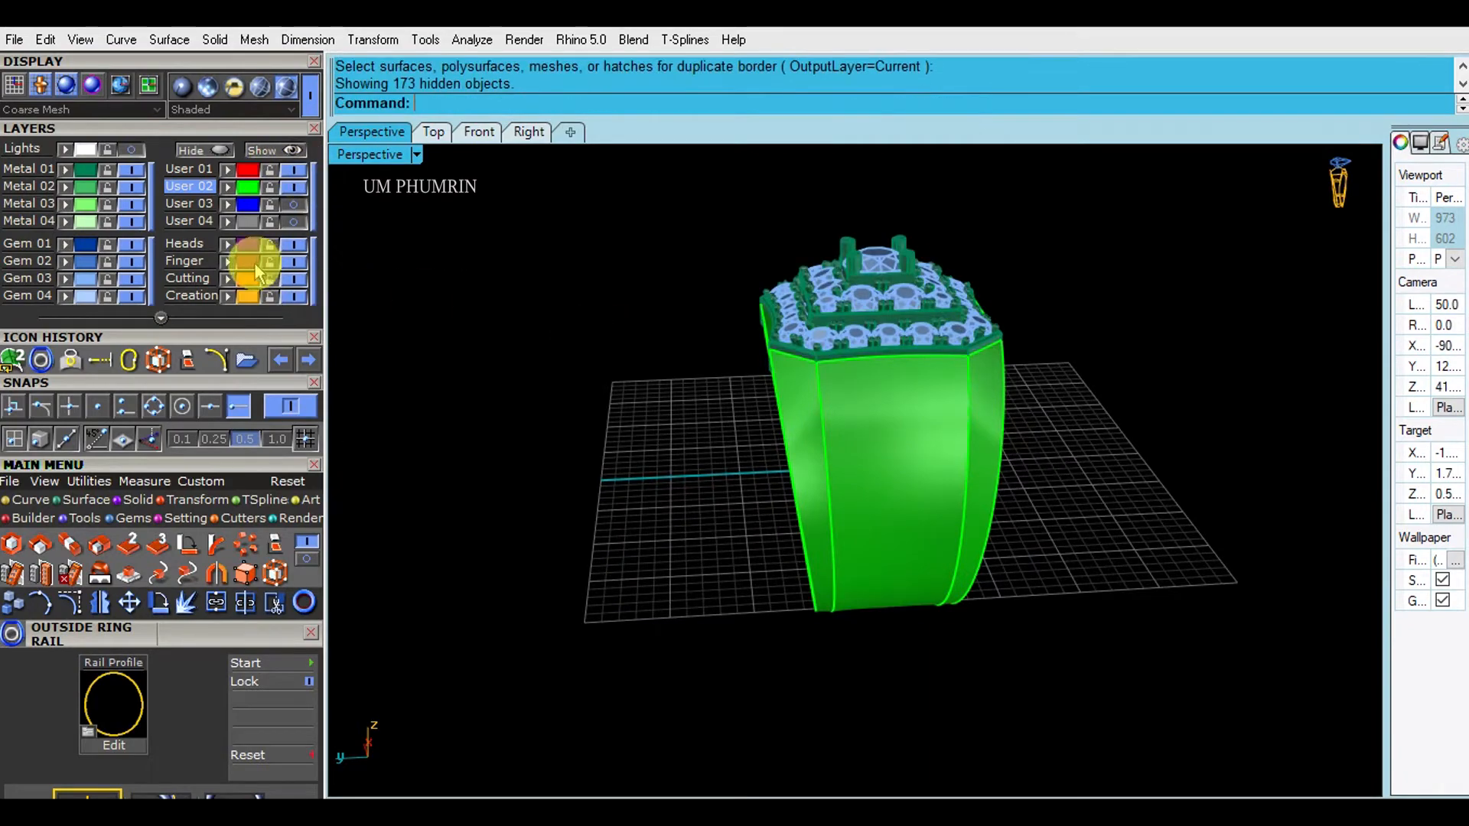
left_click(896, 489)
left_click(66, 171)
- Extrude the finger-hole circle on both sides into a cylinder
right_click_drag(589, 348, 651, 325)
right_click_drag(840, 429, 783, 439)
type("E")
key("Return")
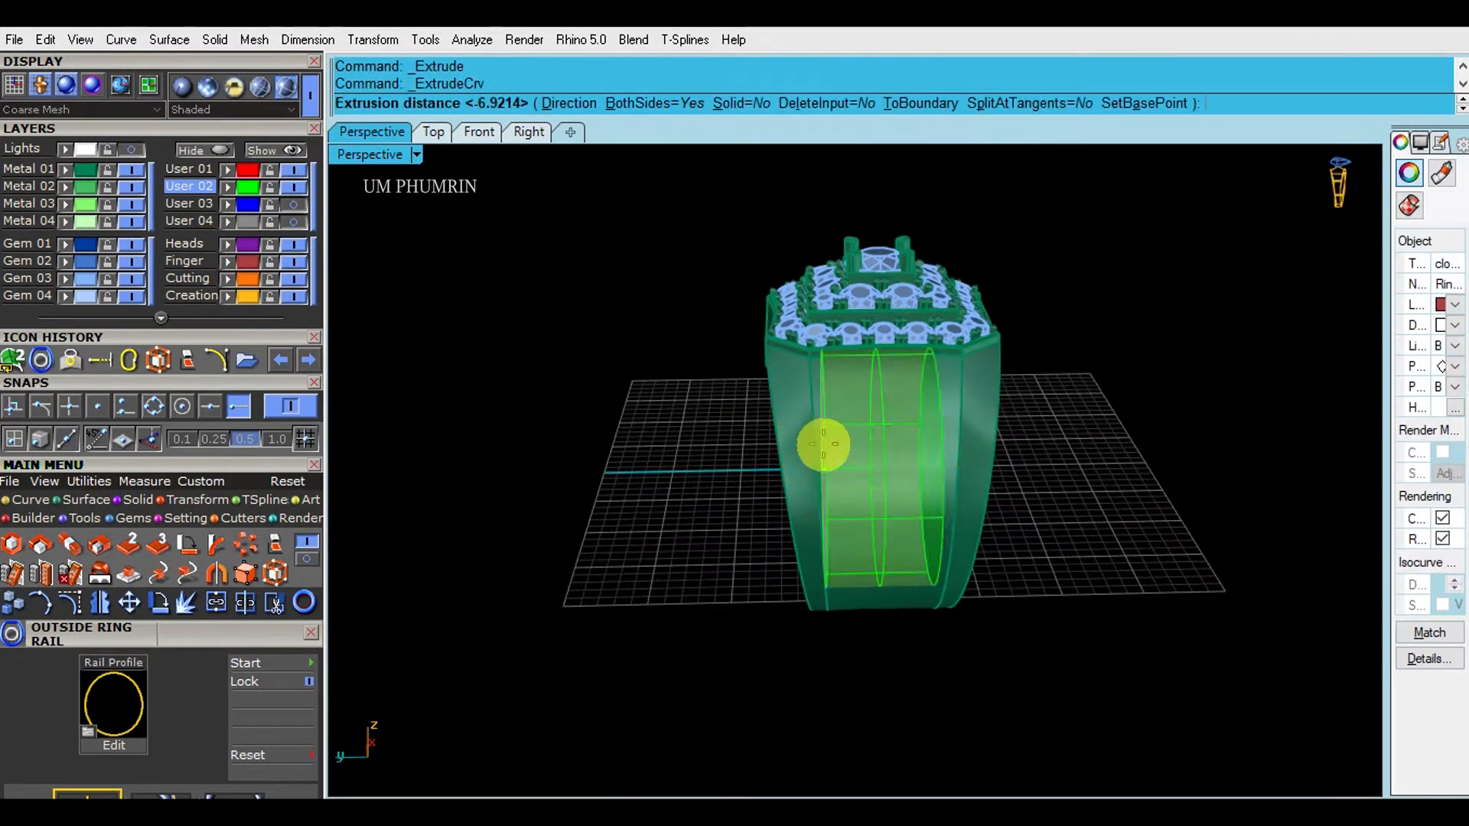
left_click(1020, 452)
right_click_drag(983, 459, 789, 491)
type("F")
key("Return")
left_click(1049, 486)
- Subtract the cylinder from the shank with BooleanDifference (bd)
left_click(942, 465)
type("bd")
key("Return")
left_click(1009, 485)
key("Return")
- Delete the two leftover cylinder surfaces
scroll(791, 492, "up", 4)
right_click_drag(889, 490, 601, 475)
left_click(895, 420)
left_click(857, 463, "shift")
right_click_drag(857, 462, 1042, 387)
type("Delete")
key("Return")
scroll(849, 489, "down", 2)
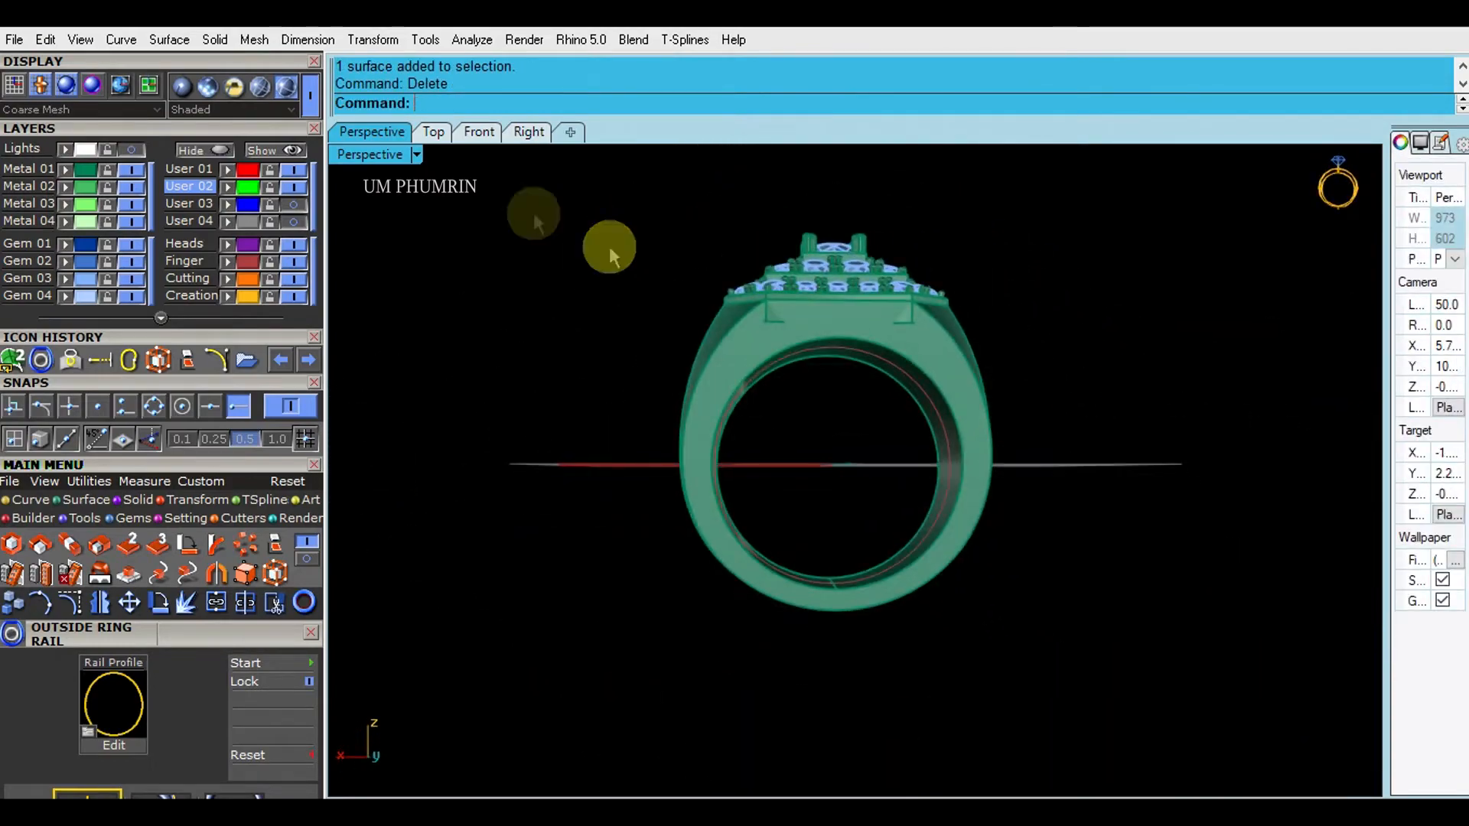
- In the Front view, add an aligned dimension across the top of the head
left_click(465, 135)
scroll(732, 297, "down", 8)
scroll(827, 348, "down", 4)
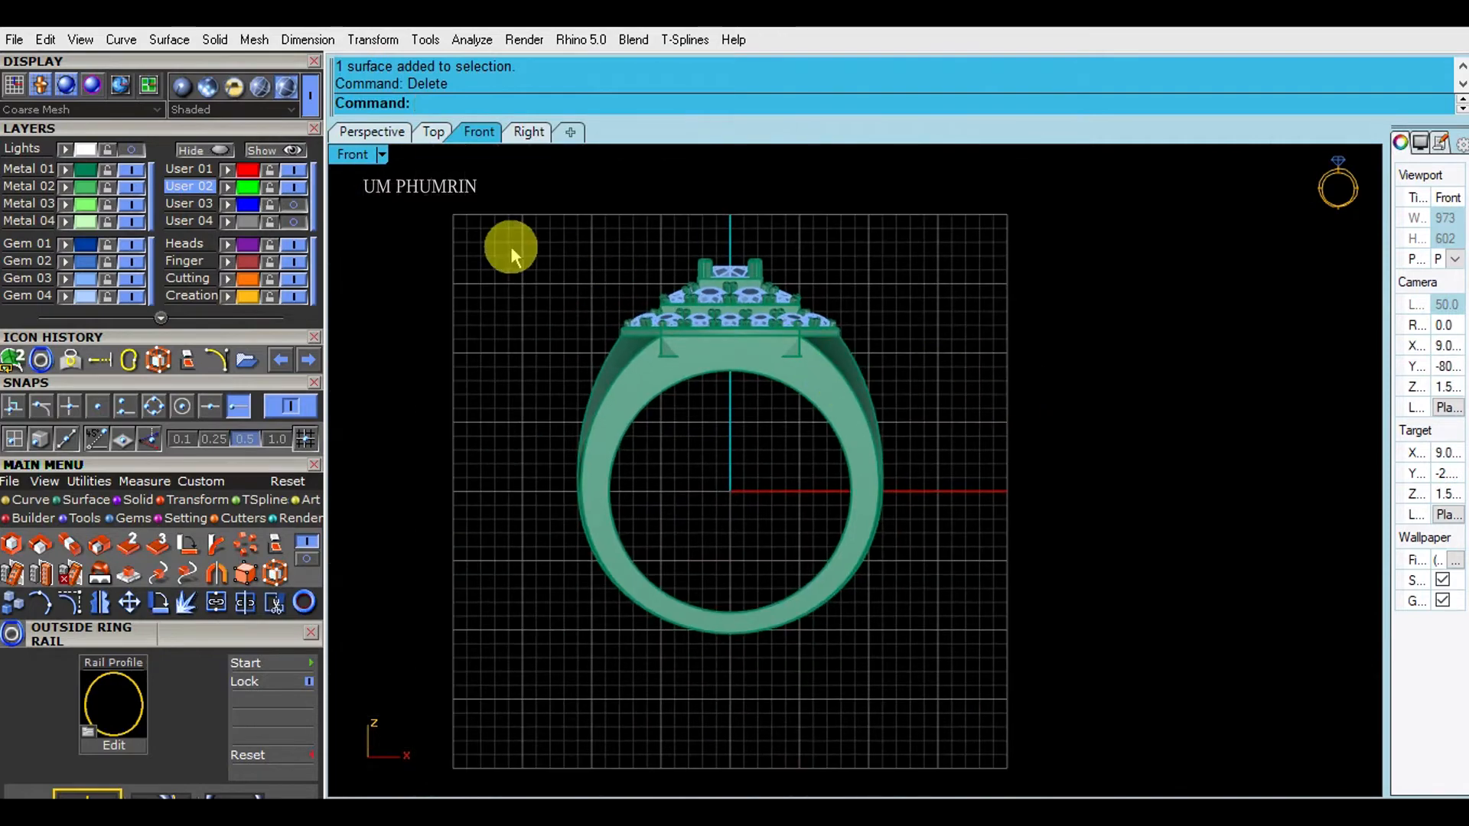
scroll(723, 342, "up", 10)
type("da")
key("Return")
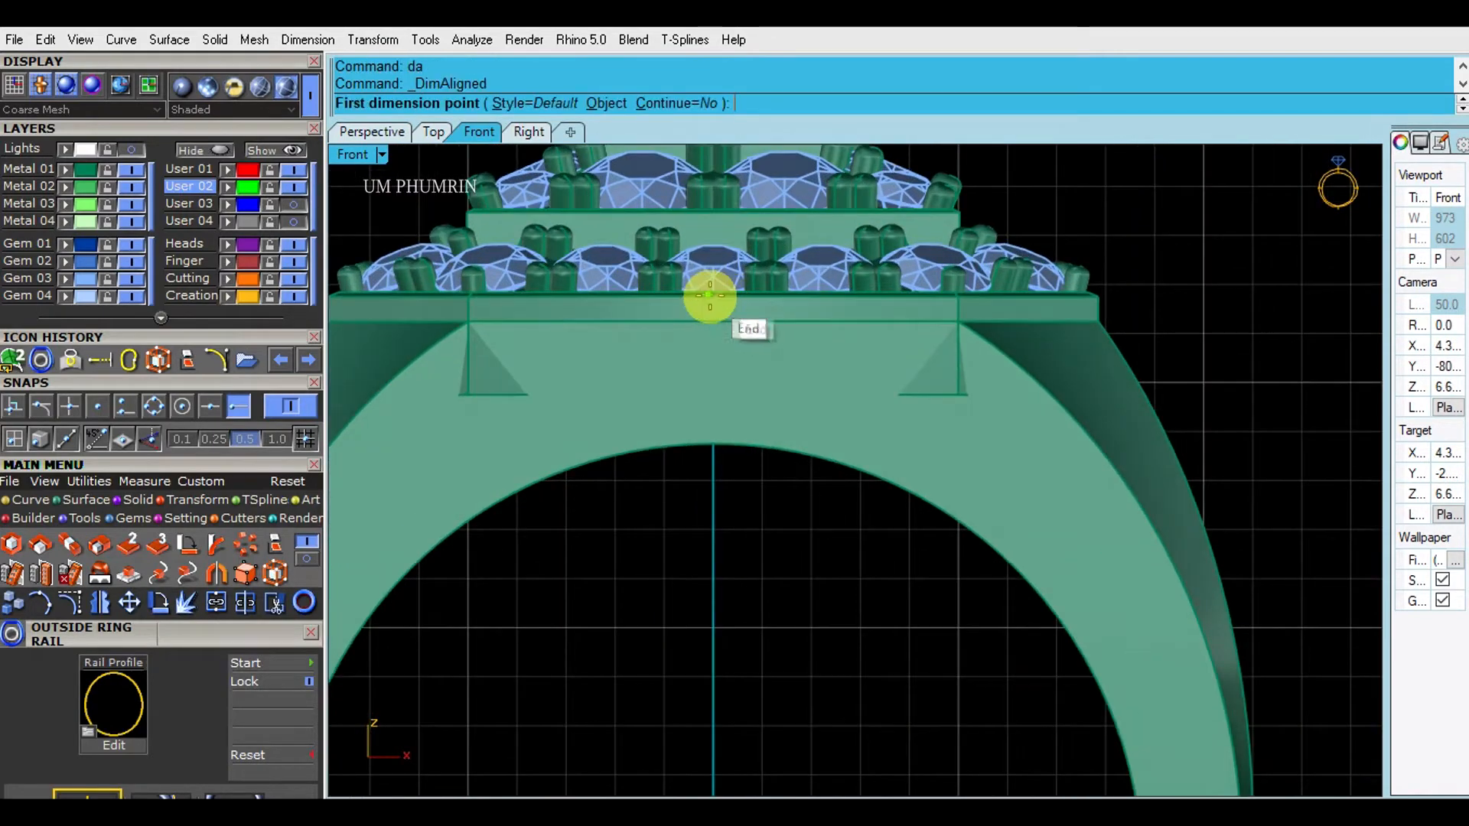
left_click(710, 296)
left_click(718, 444)
scroll(731, 442, "down", 8)
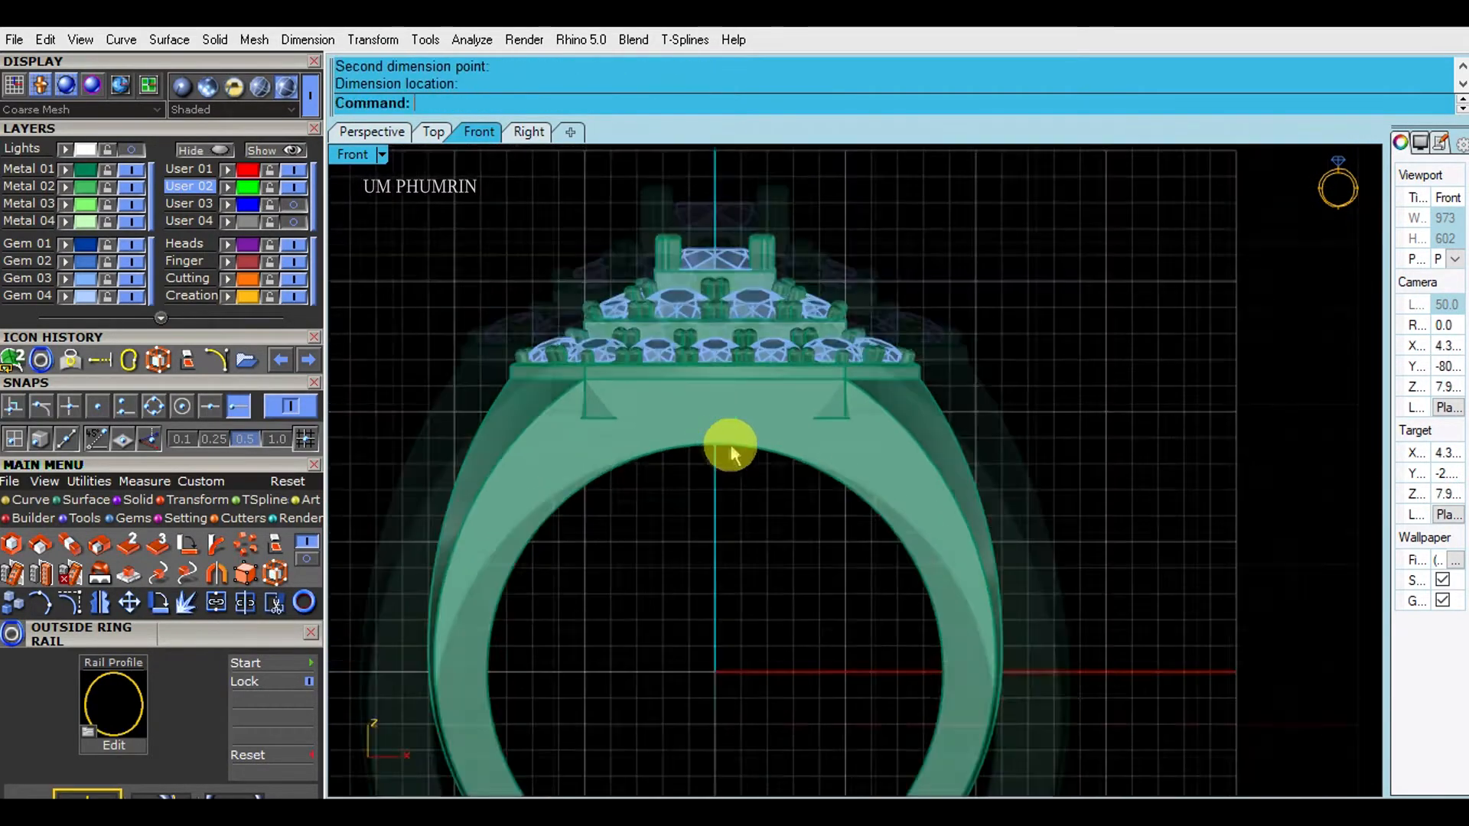
- Return to Perspective and save the file as ring 25.3dm
left_click(372, 132)
right_click_drag(991, 386, 1088, 515)
key("ctrl+s")
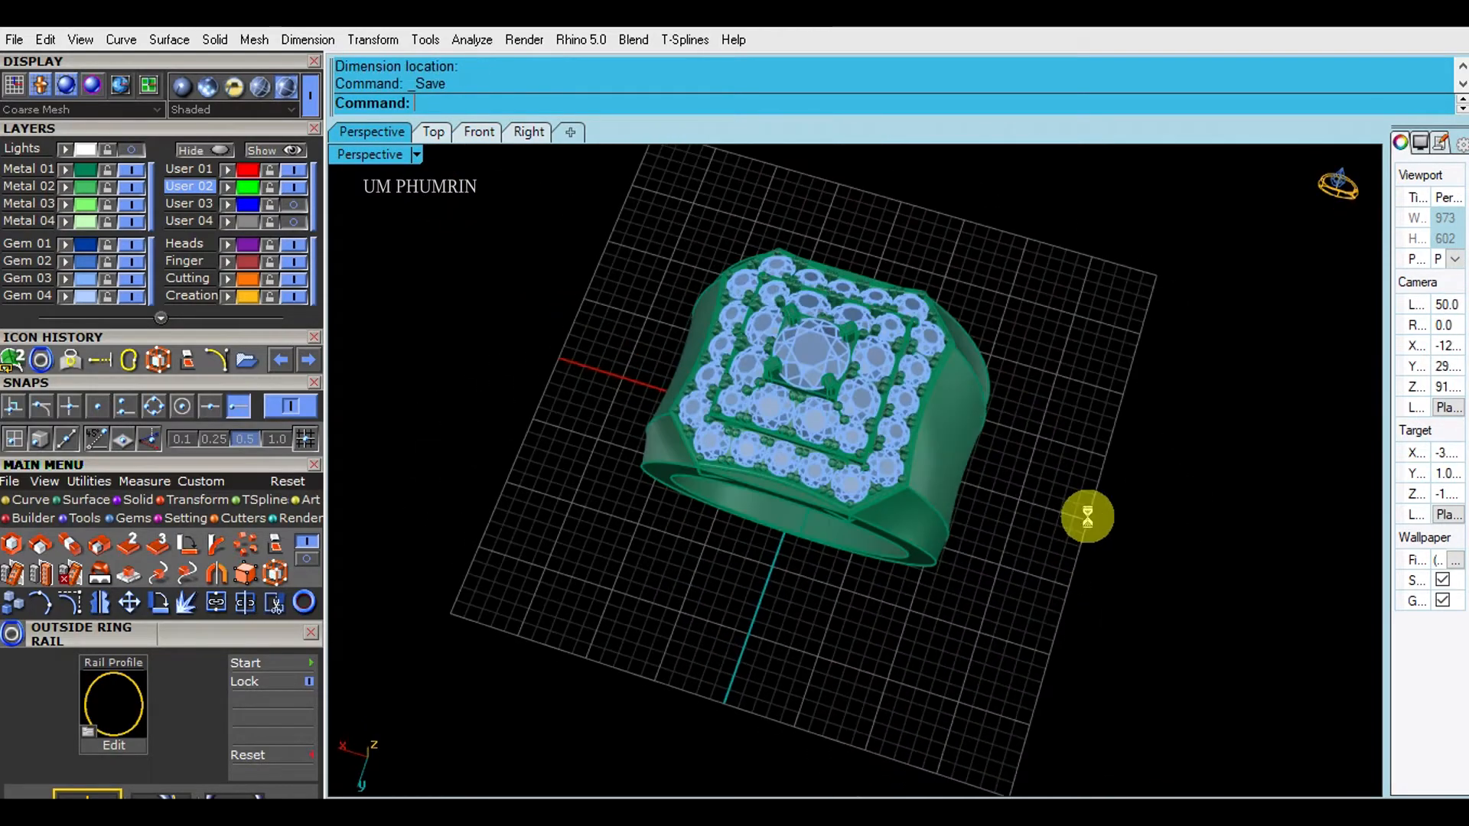
mouse_move(870, 487)
right_mouse_down()
mouse_move(934, 493)
mouse_move(885, 421)
mouse_move(850, 523)
mouse_move(848, 481)
mouse_move(975, 479)
mouse_move(939, 544)
mouse_move(859, 515)
mouse_move(830, 426)
mouse_move(826, 481)
mouse_move(865, 497)
right_mouse_up()
scroll(705, 374, "up", 4)
- Extract an isocurve along the shank's top edge
scroll(783, 394, "down", 4)
right_click_drag(784, 395, 835, 360)
type("Ex")
key("Return")
scroll(851, 362, "up", 2)
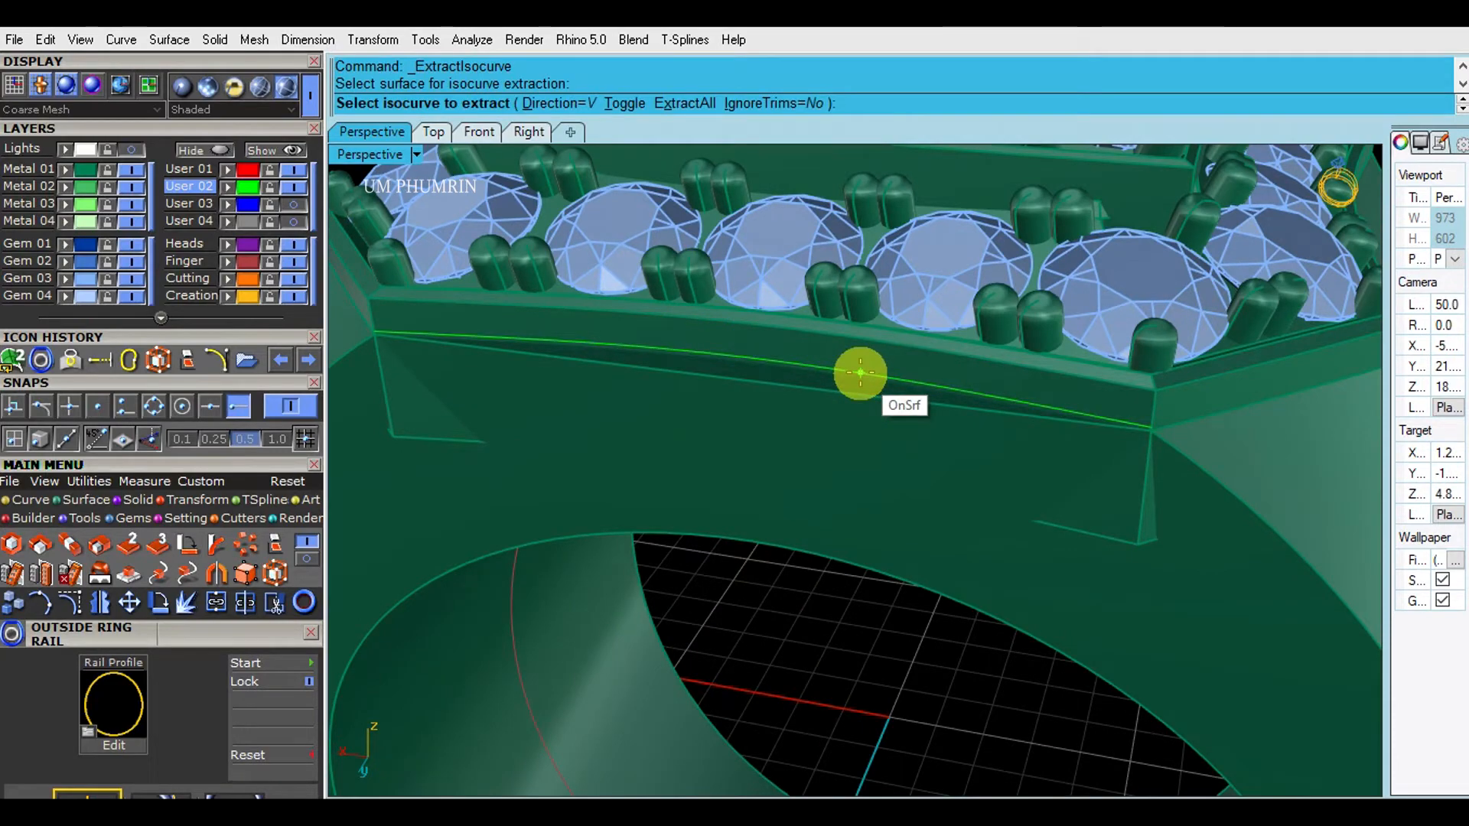
left_click(1140, 433)
key("Return")
scroll(1097, 401, "down", 4)
right_click_drag(1098, 401, 1060, 353)
- Draw a guide line from the top edge's end to a Near point on the band
left_click(1274, 350)
right_click_drag(1274, 350, 986, 388)
scroll(995, 386, "up", 5)
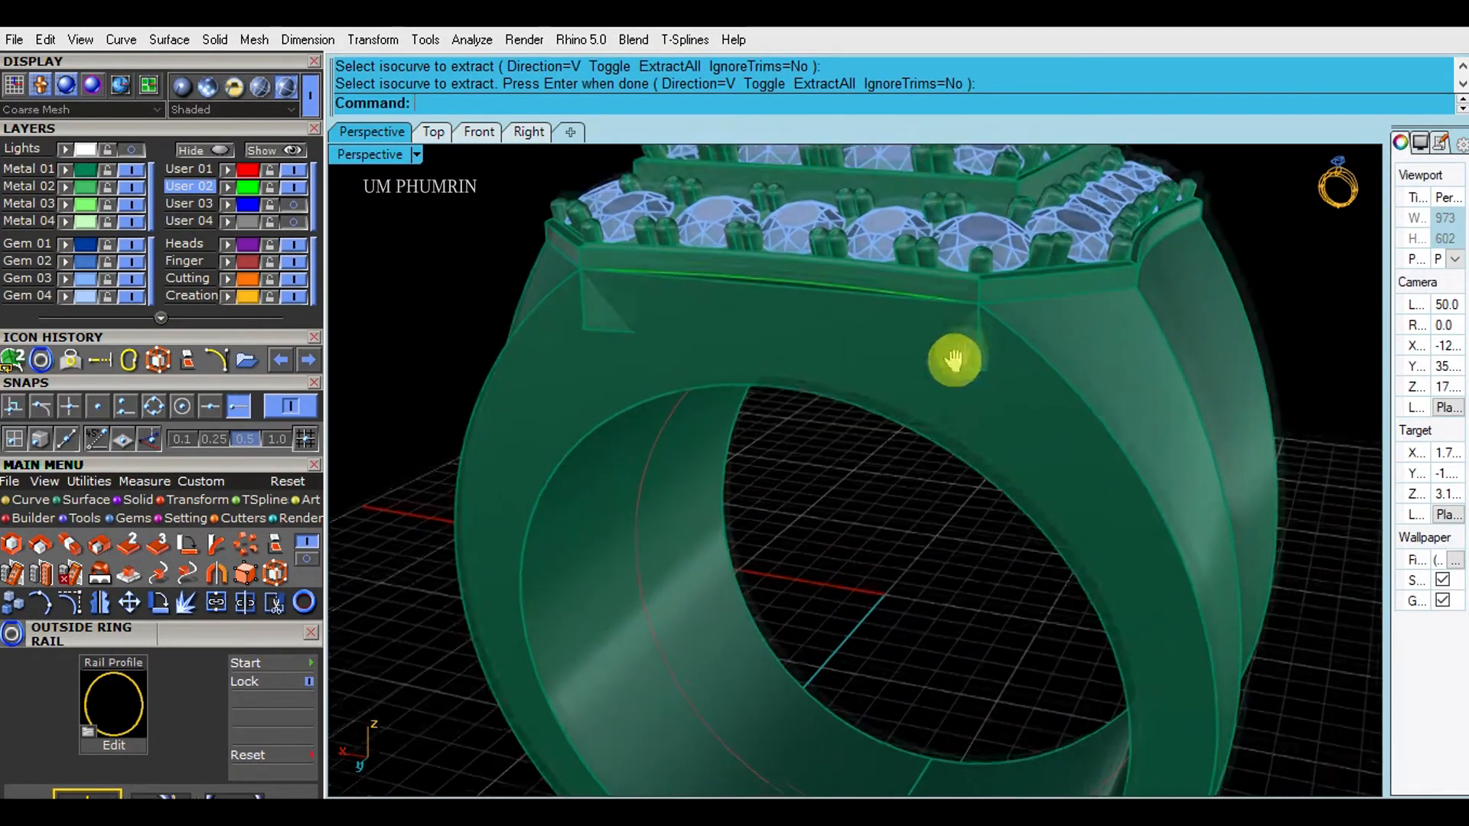
key("Return")
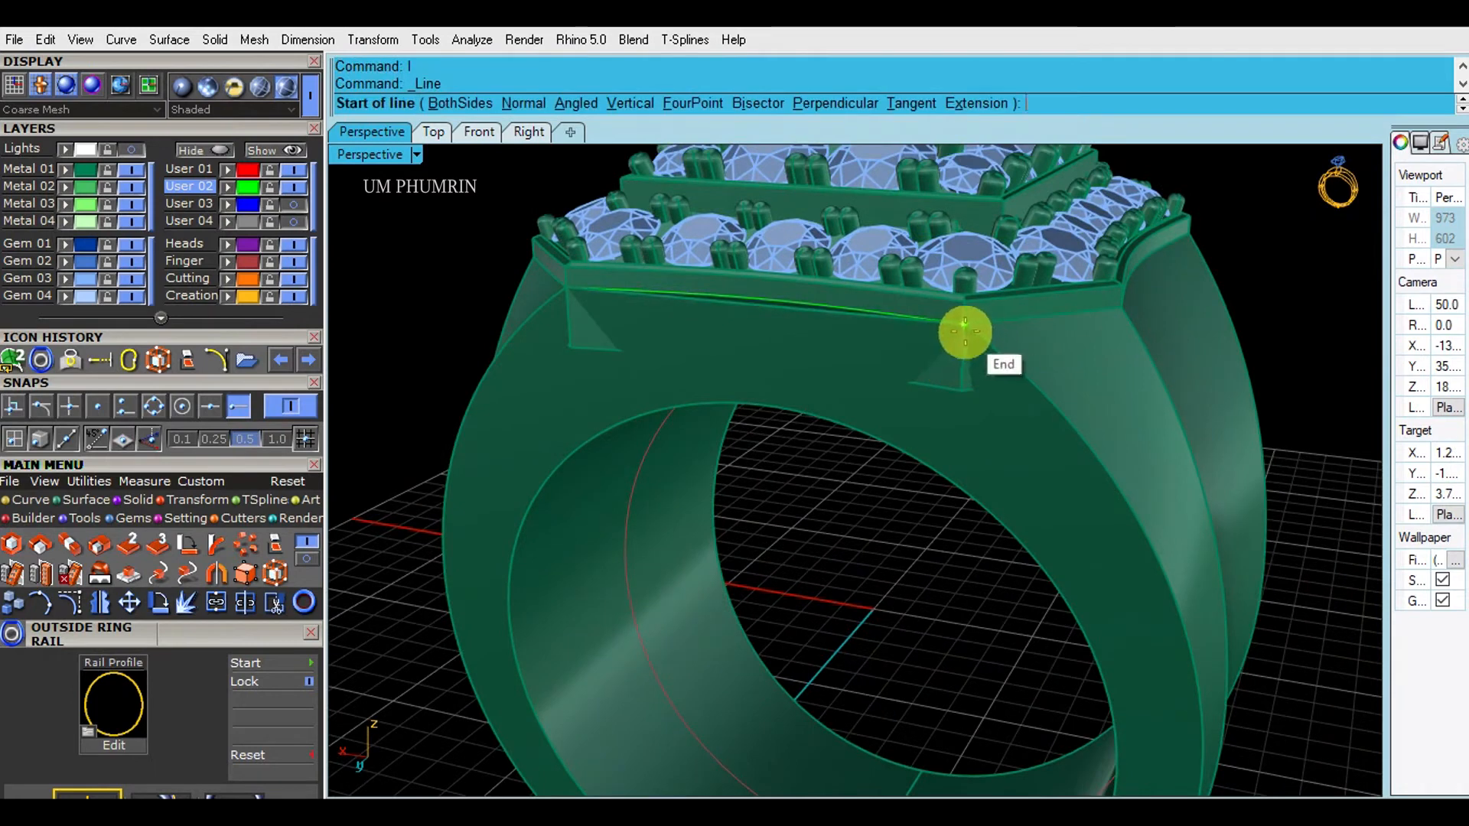
left_click(964, 328)
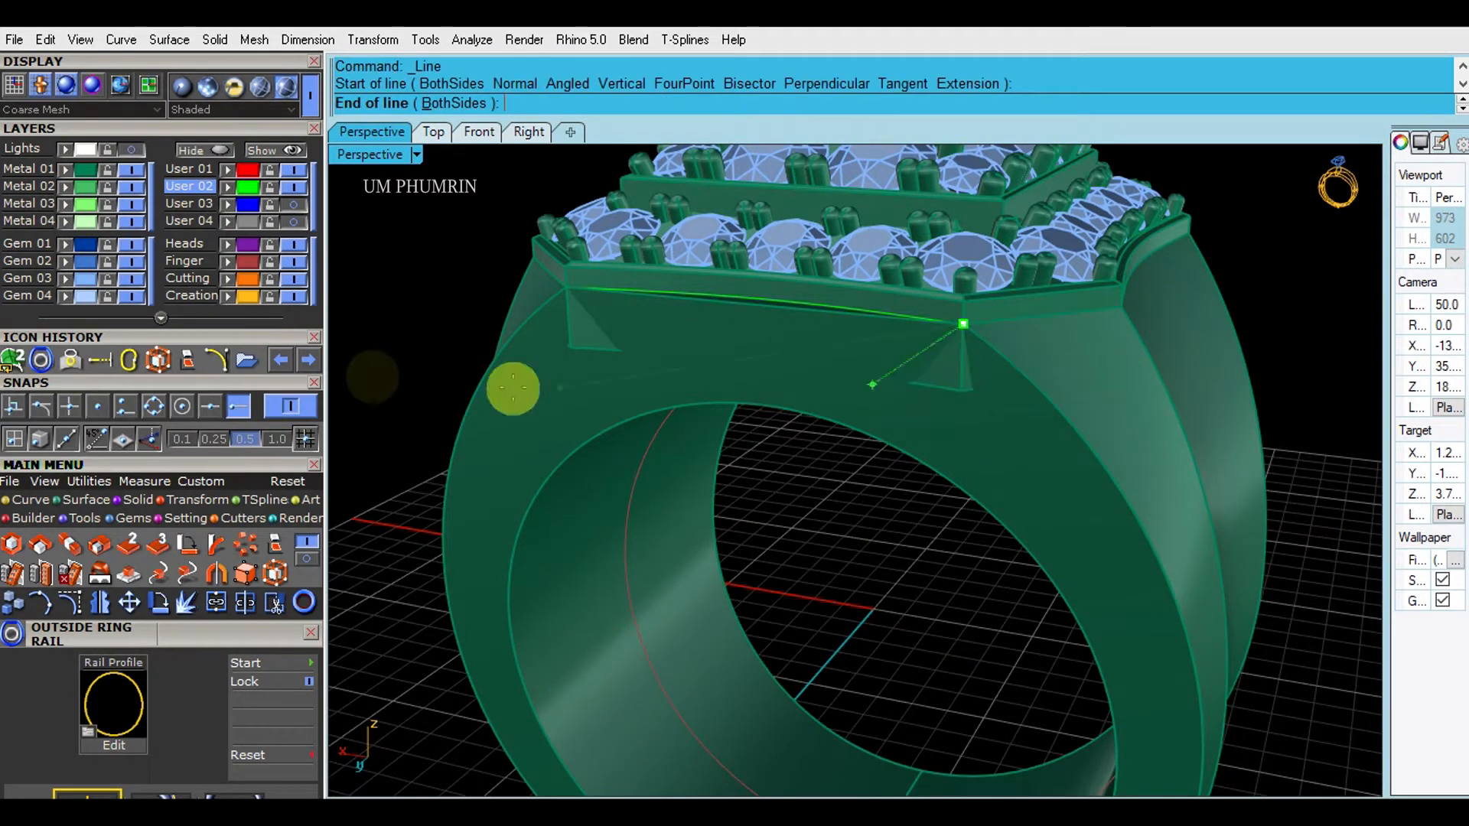
left_click(125, 407)
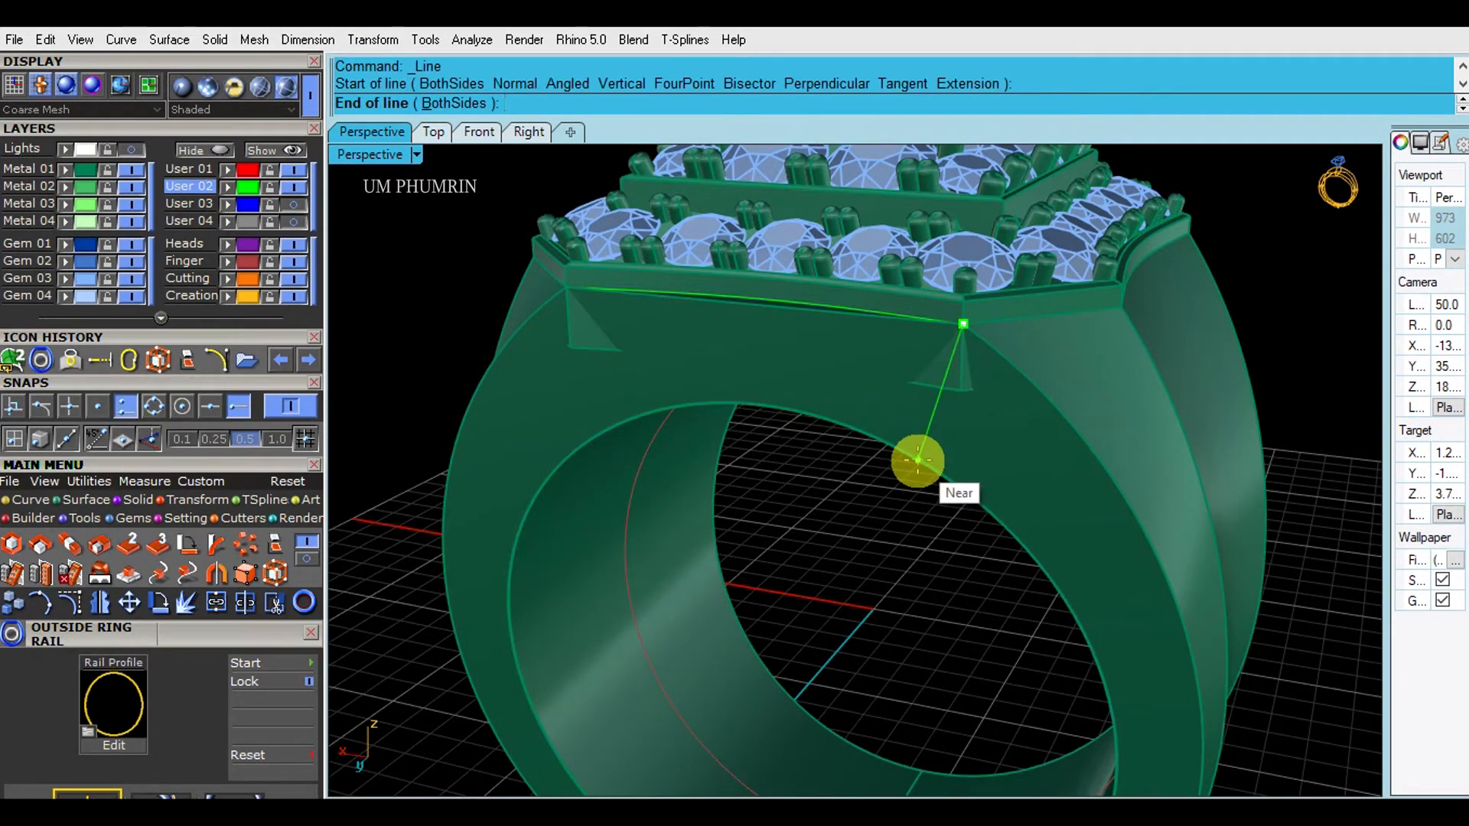
scroll(922, 462, "down", 5)
key("Escape")
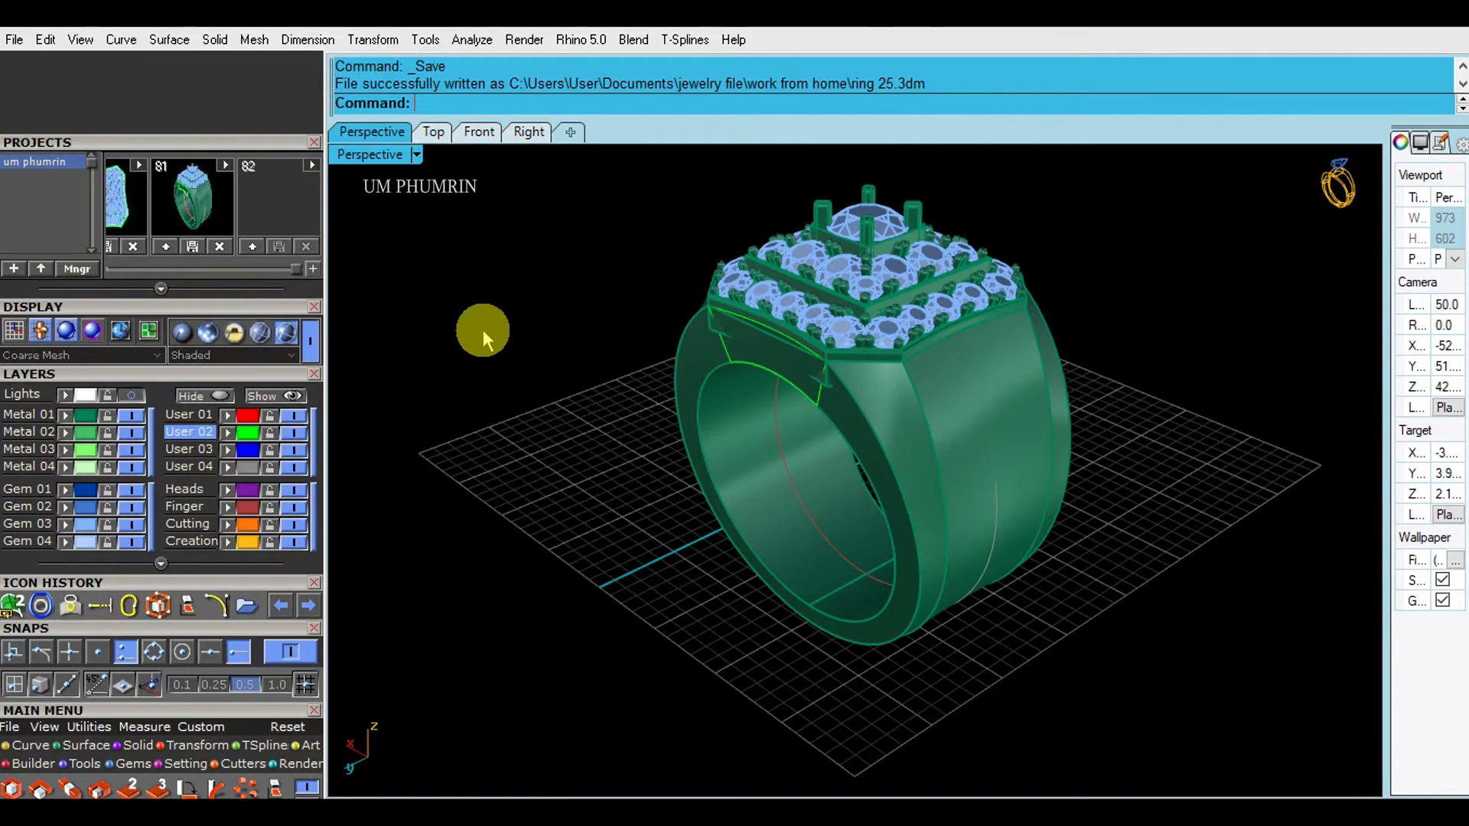
- Extract the shank's side face as a separate surface with ExtractSrf (ee)
mouse_move(600, 369)
right_mouse_down()
mouse_move(777, 370)
mouse_move(779, 430)
mouse_move(647, 276)
mouse_move(687, 346)
mouse_move(781, 402)
mouse_move(771, 368)
mouse_move(800, 390)
mouse_move(728, 370)
mouse_move(820, 392)
right_mouse_up()
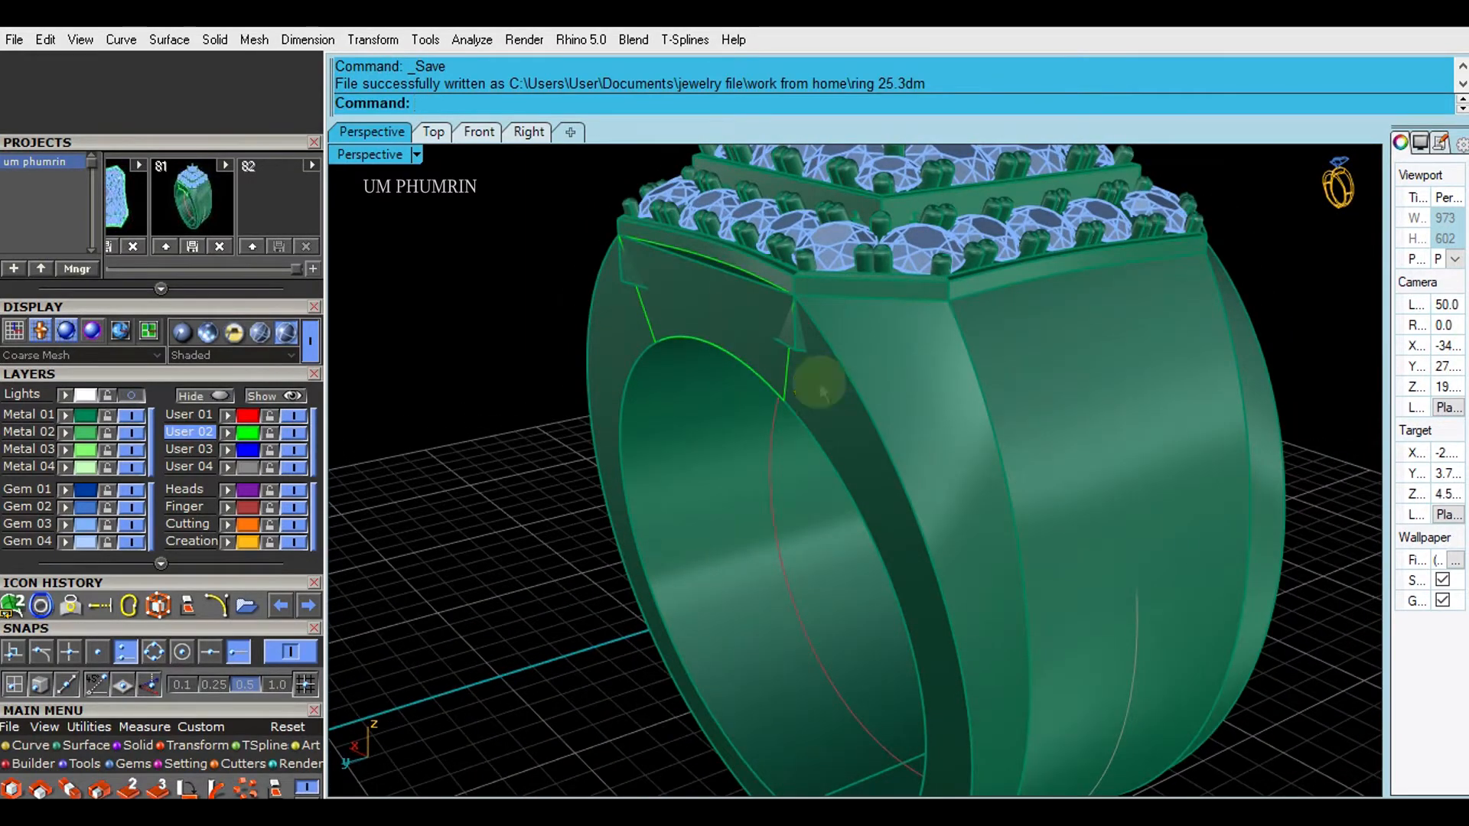
type("ee")
key("Return")
key("Return")
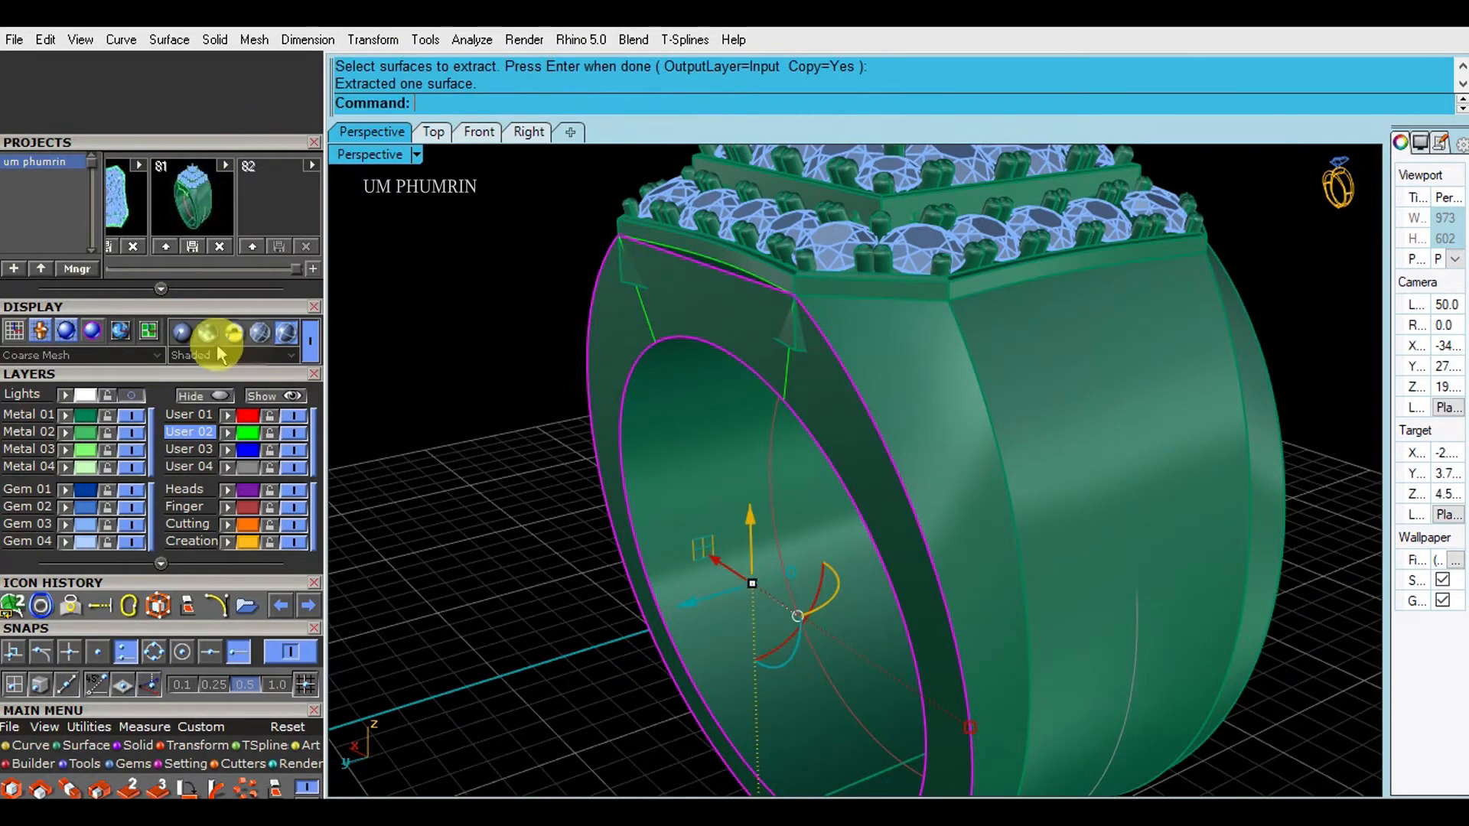
right_click(204, 396)
right_click_drag(766, 401, 851, 384)
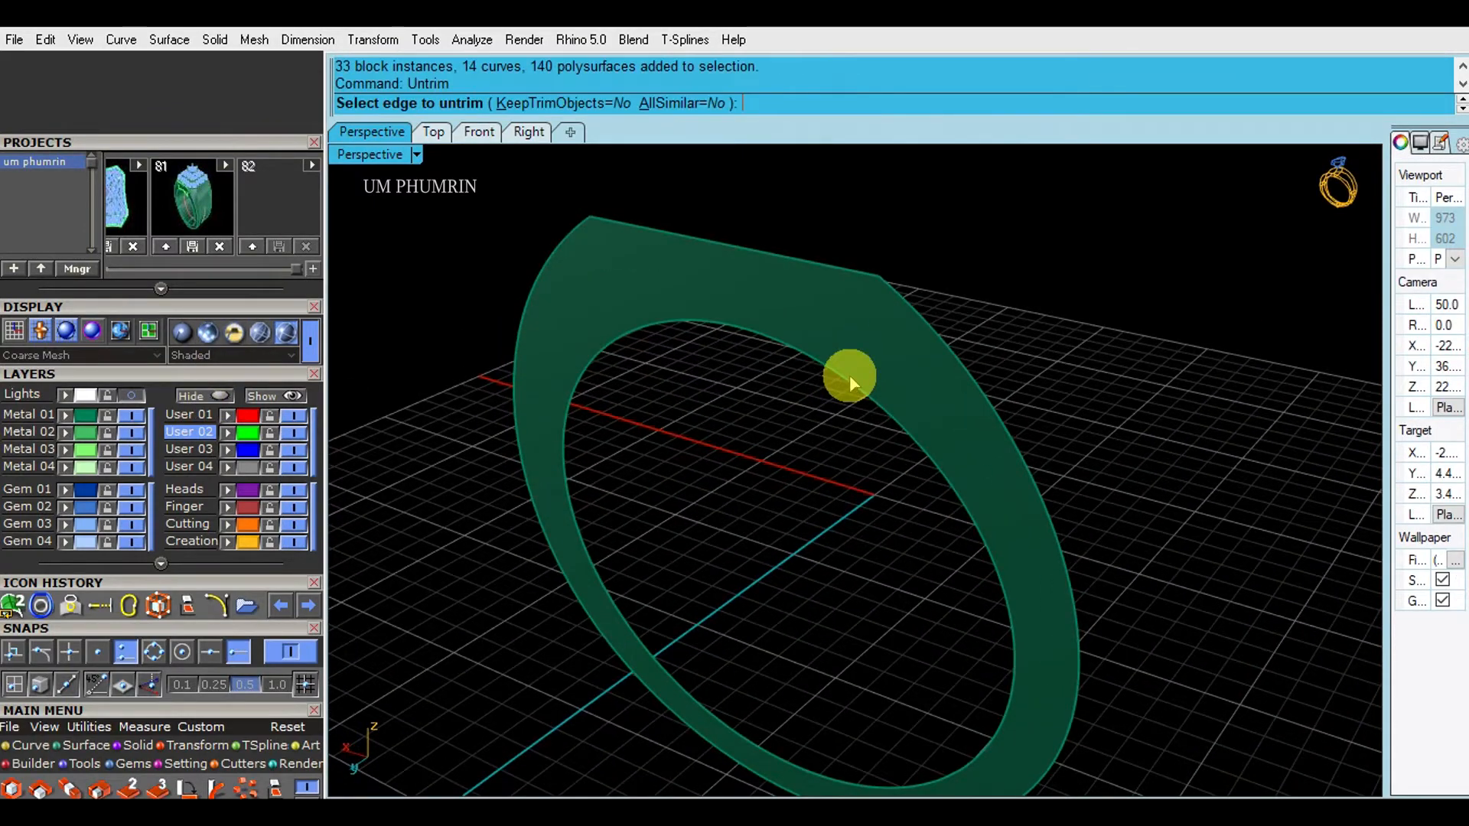
- Untrim the side surface's inner edge to fill the hole
left_click(849, 381)
key("Return")
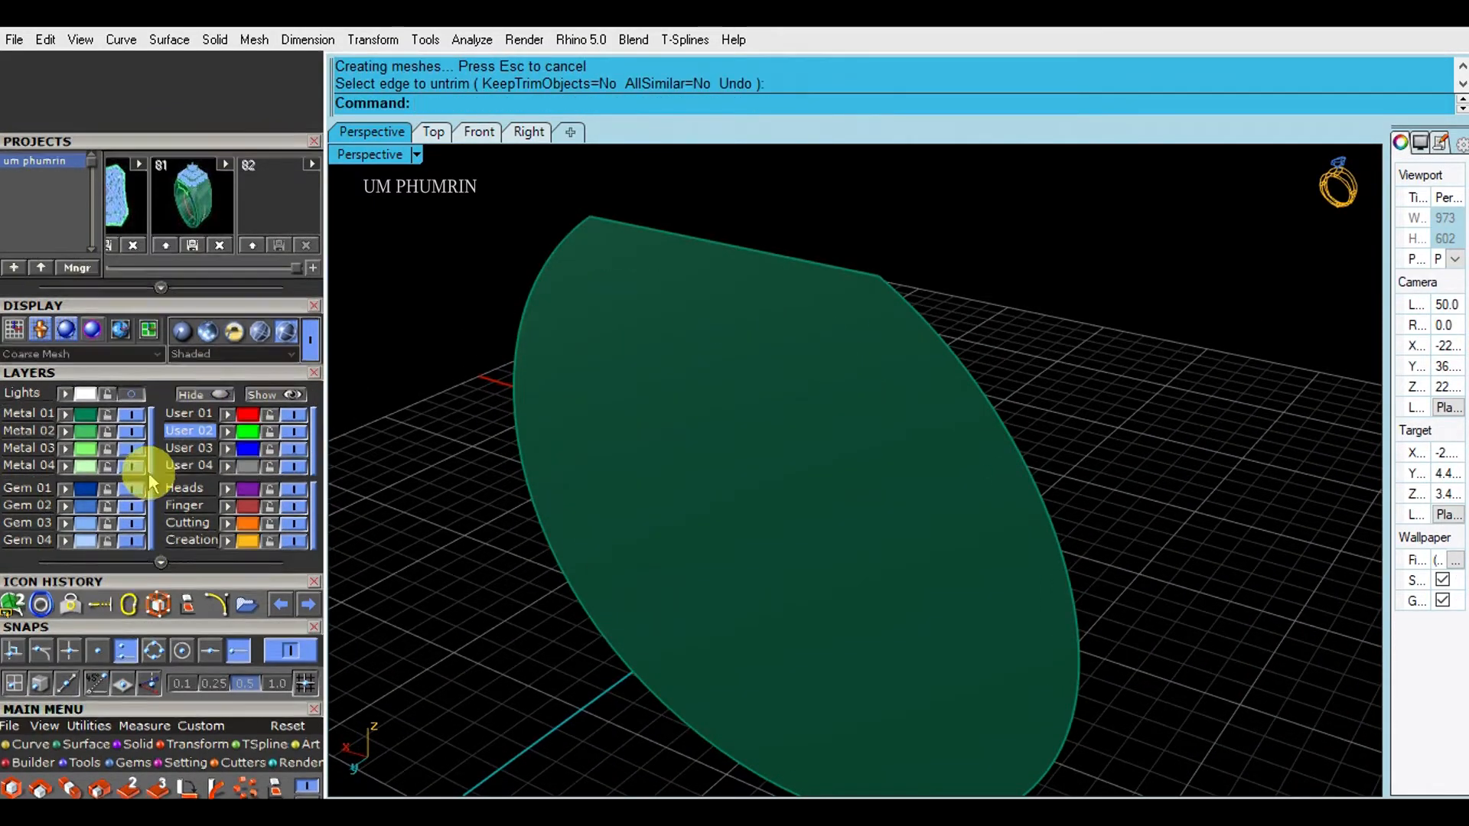
scroll(149, 482, "down", 5)
- Extend the surface's left and top edges by factor 2, then flip its direction
left_click(87, 353)
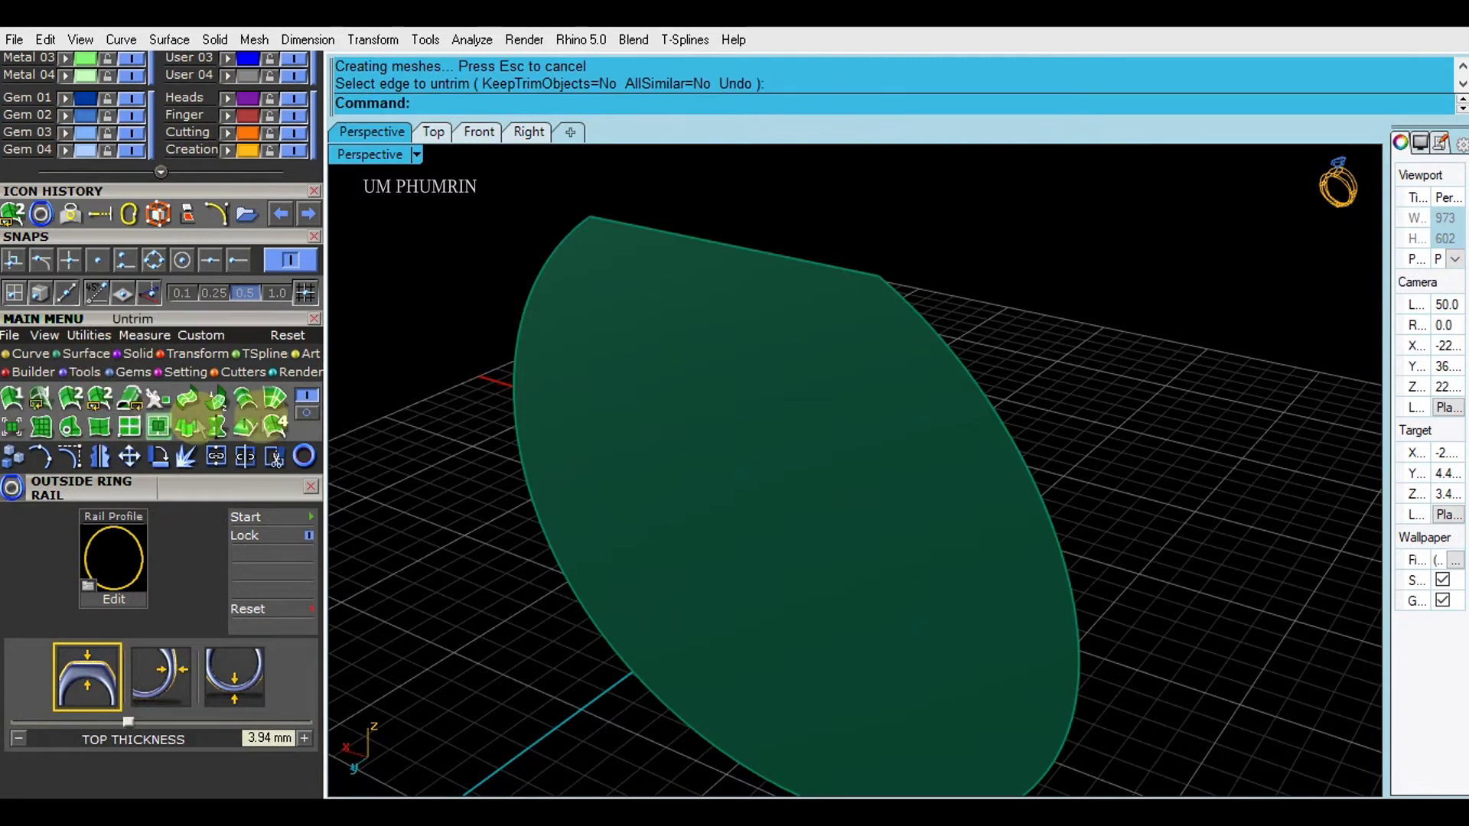
left_click(99, 427)
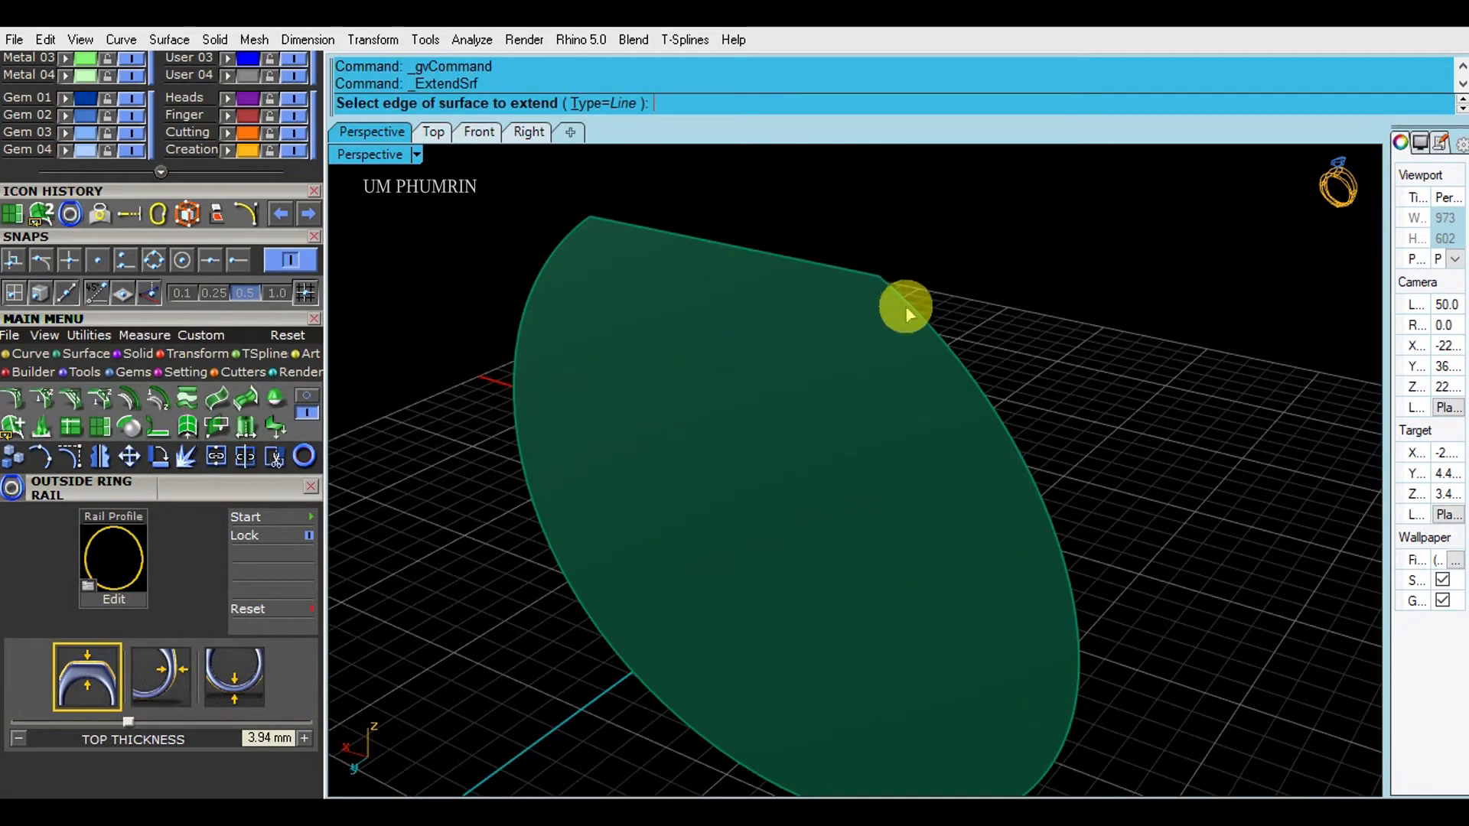
key("Return")
left_click(547, 261)
key("Return")
key("Return")
left_click(753, 252)
key("Return")
scroll(743, 255, "down", 2)
left_click(687, 318)
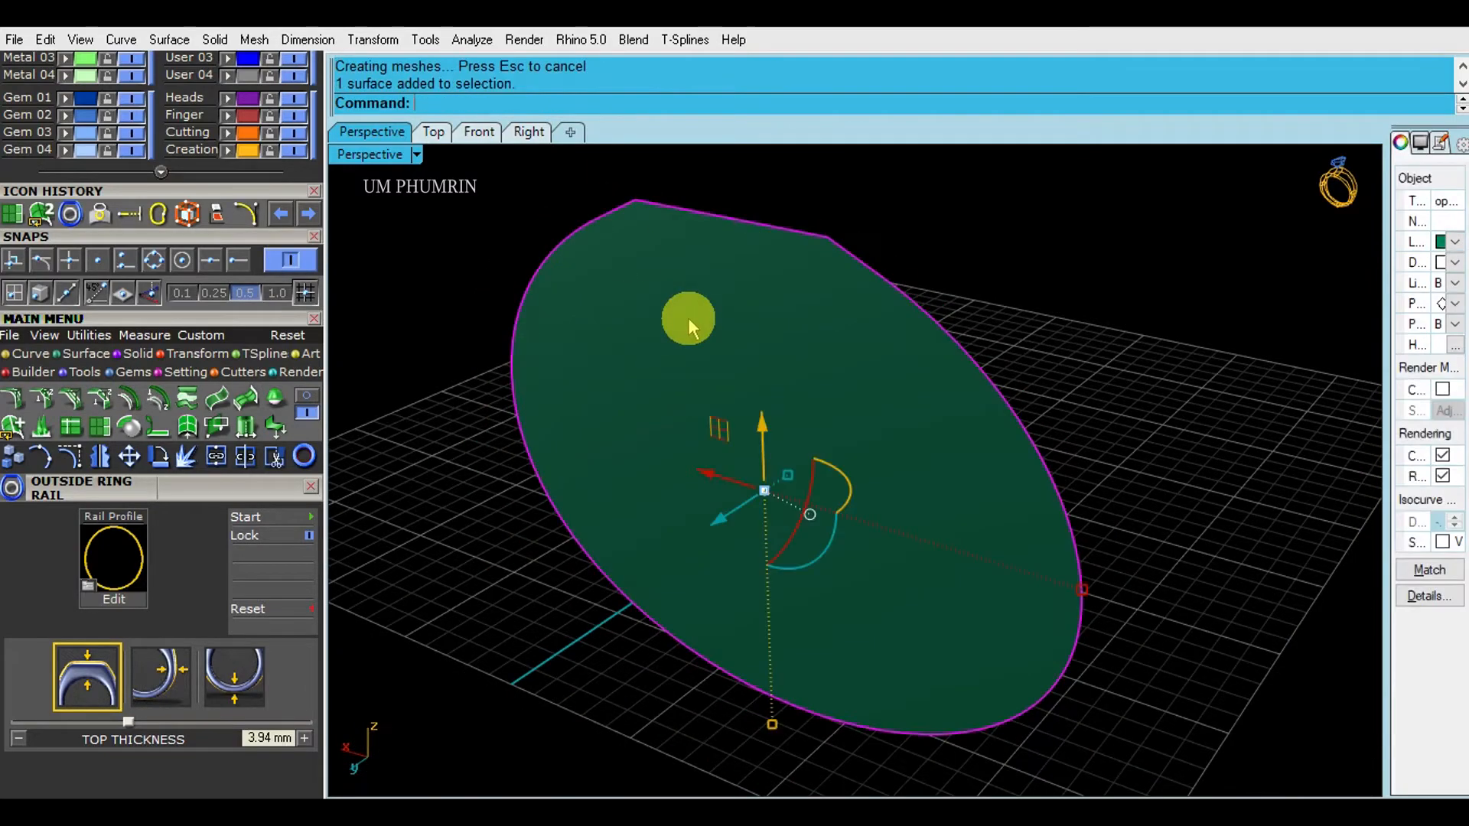
type("flip")
key("Return")
- Mirror the side disc from the origin to the ring's opposite side
left_click_drag(233, 189, 204, 333)
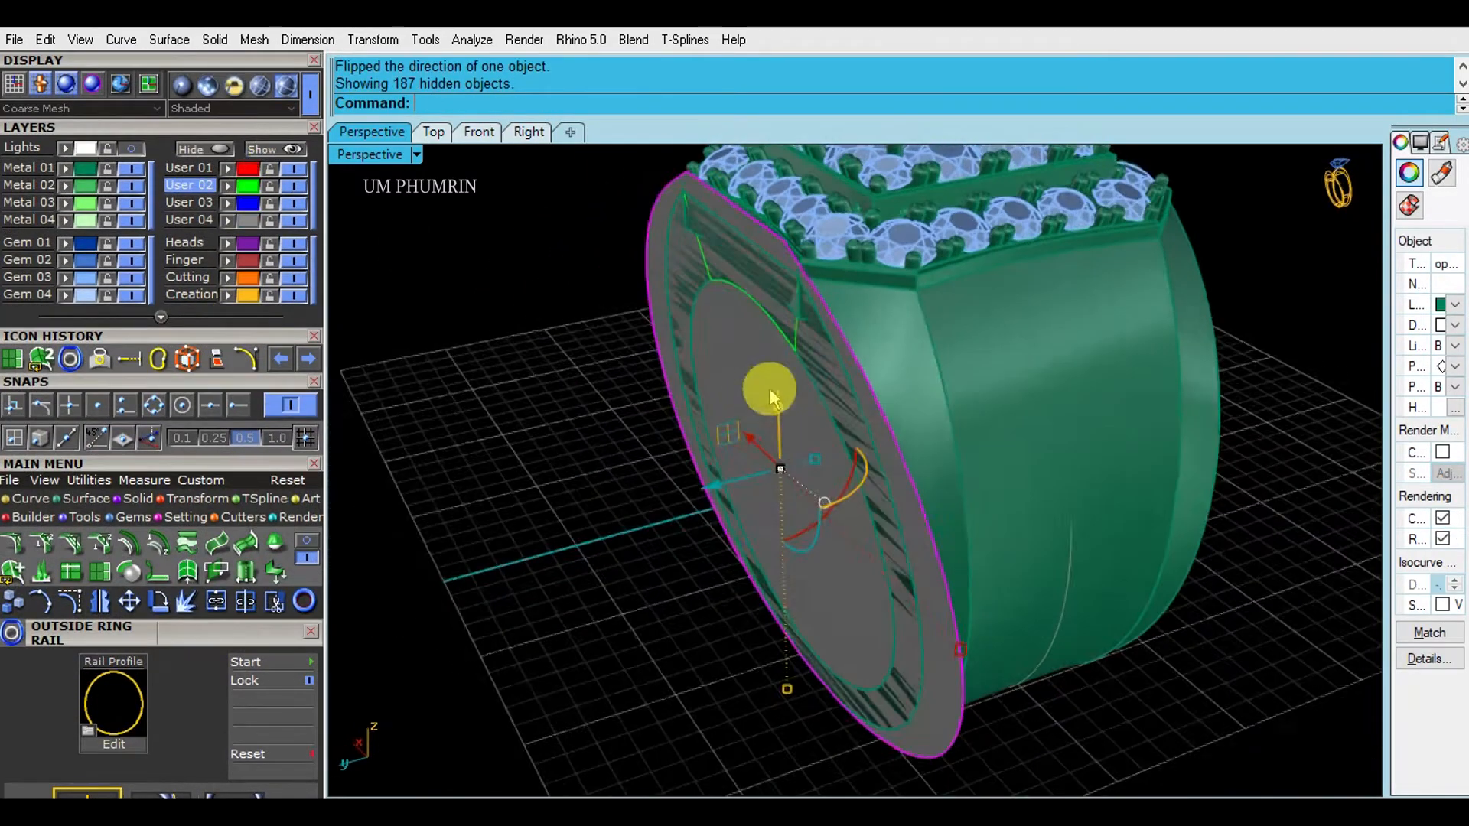
right_click_drag(767, 387, 666, 511)
type("Mm")
key("Return")
type("0")
key("Return")
left_click(856, 688)
- Start BooleanDifference (bd) and pick the ring's side disc as the cutter
right_click_drag(856, 687, 716, 420)
scroll(717, 419, "up", 5)
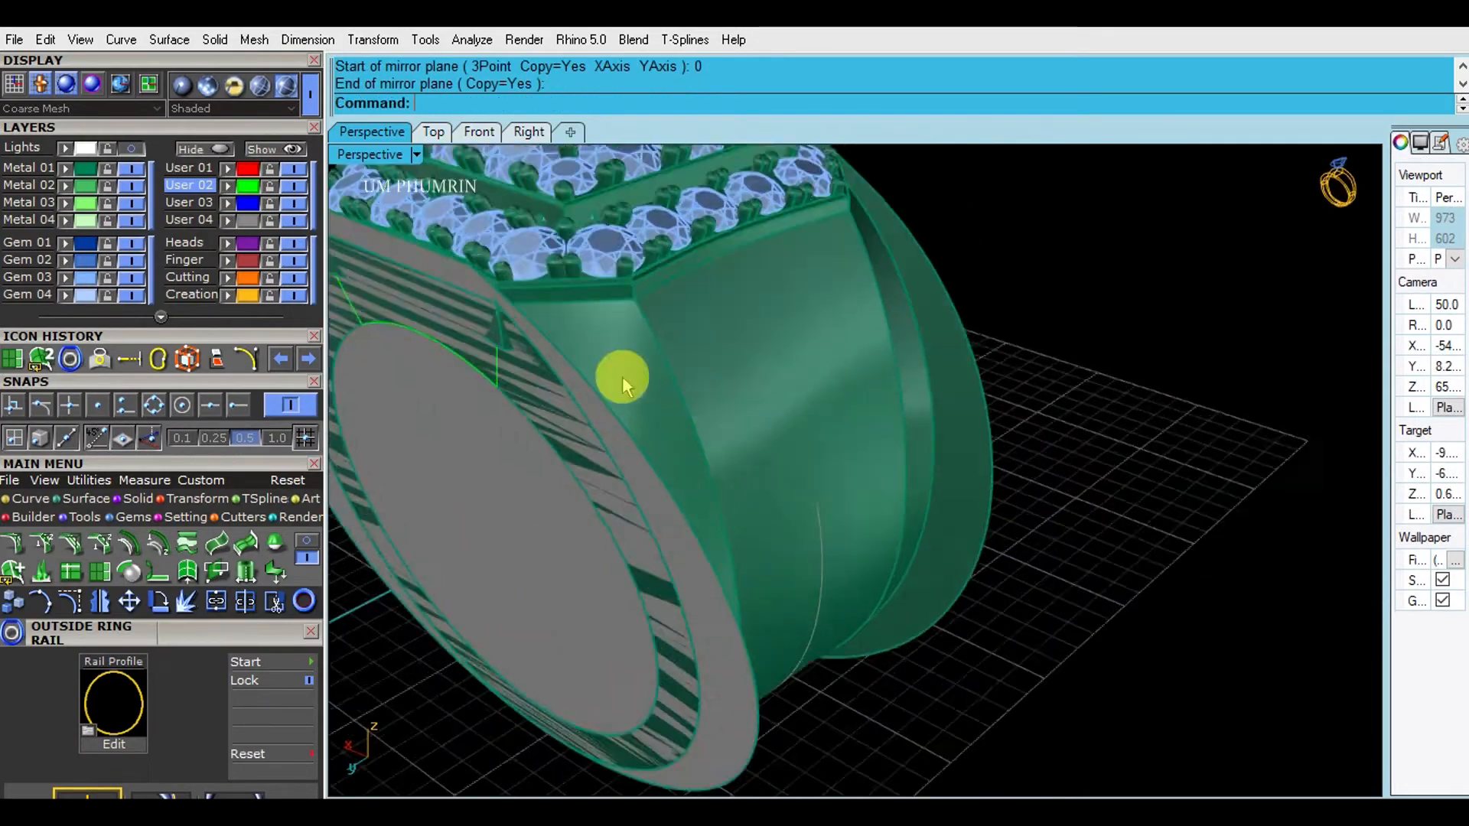
left_click(520, 258)
scroll(727, 333, "down", 5)
right_click_drag(732, 339, 789, 342)
type("bd")
key("Return")
left_click(889, 482)
right_click_drag(497, 486, 679, 515)
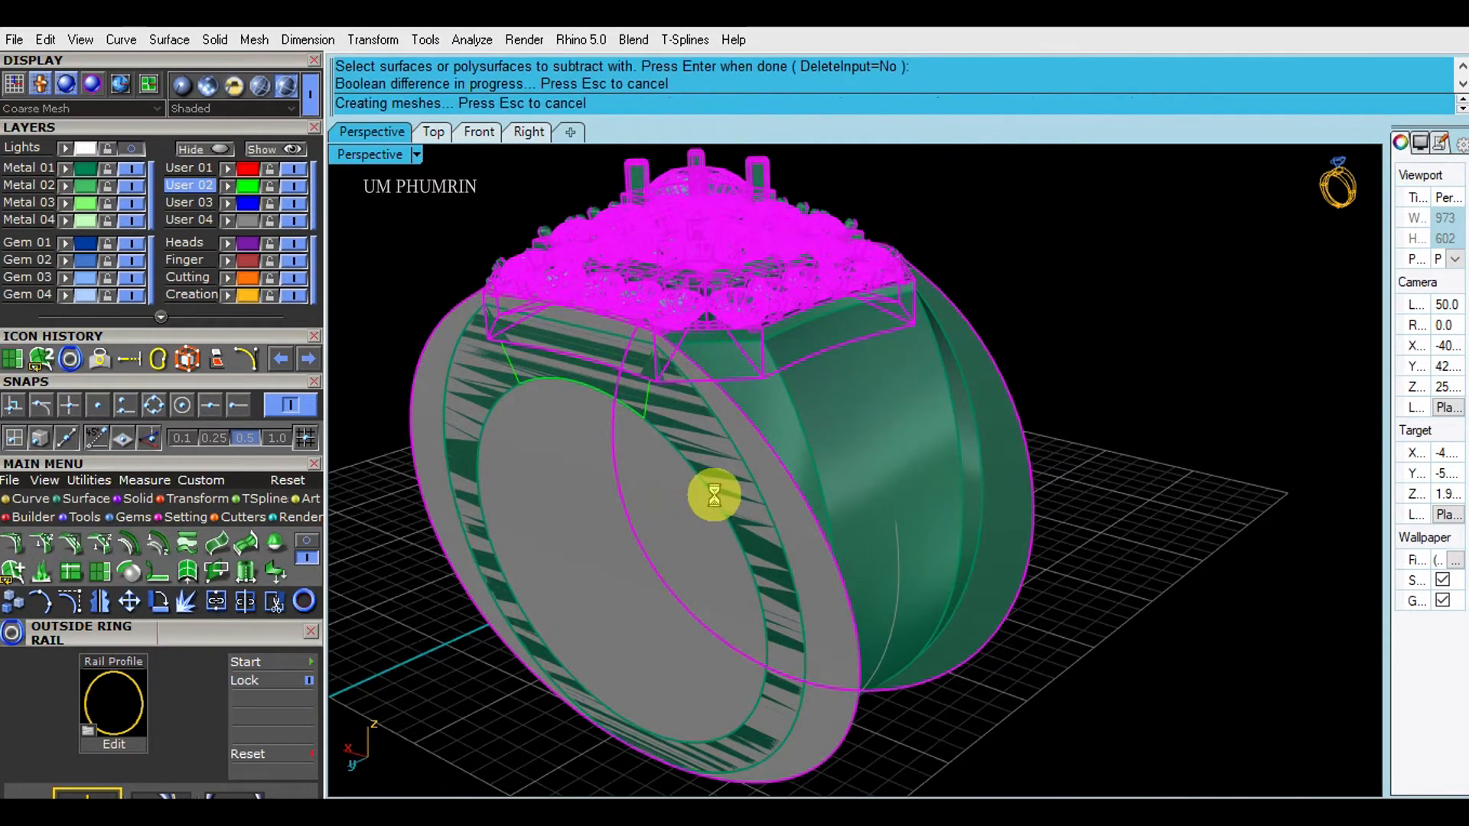
- Delete the near and far side discs left over from the boolean cut
scroll(714, 493, "down", 6)
left_click(747, 453)
left_click(941, 435, "shift")
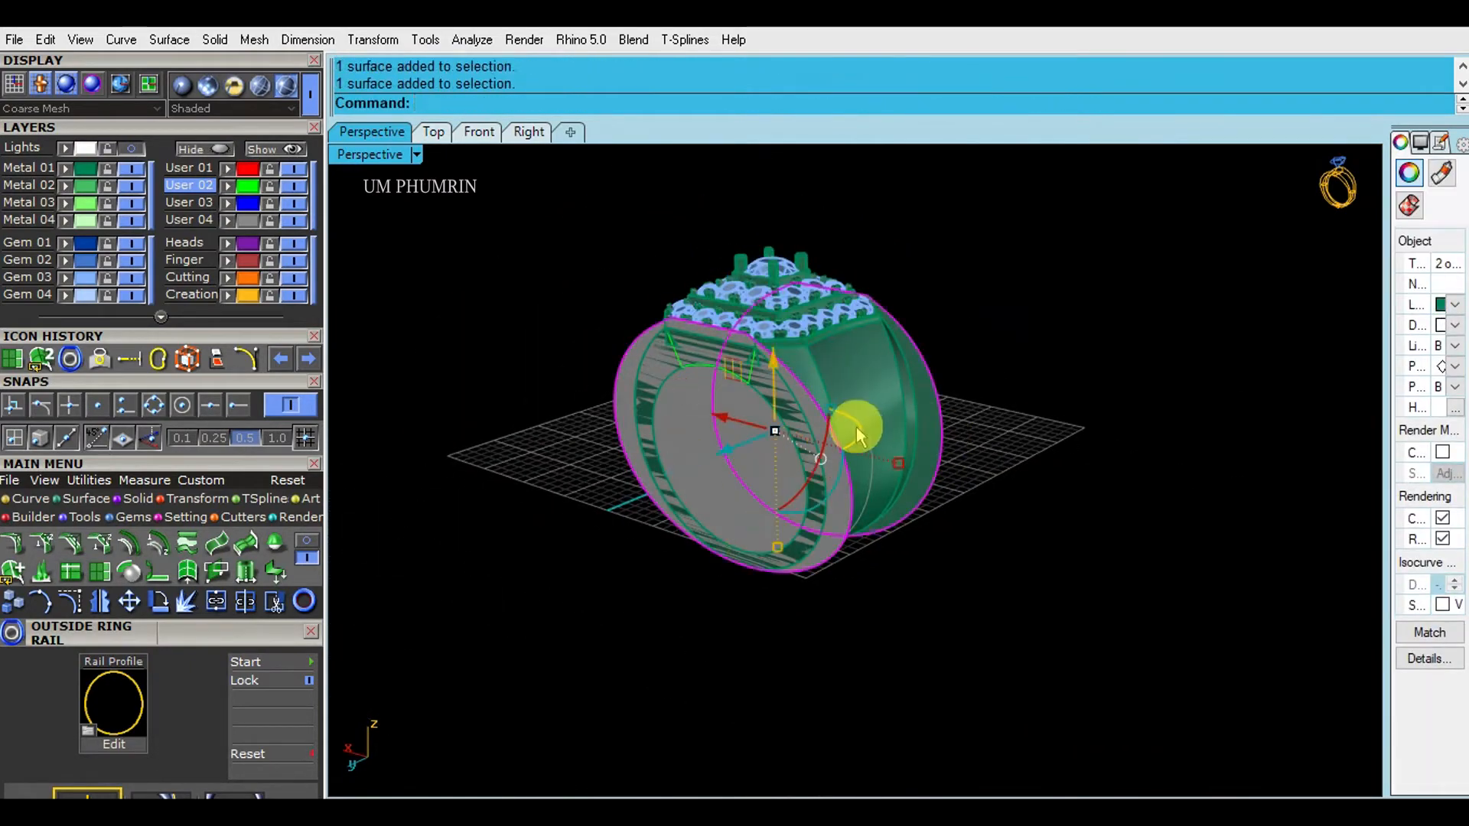
key("Delete")
scroll(838, 424, "up", 8)
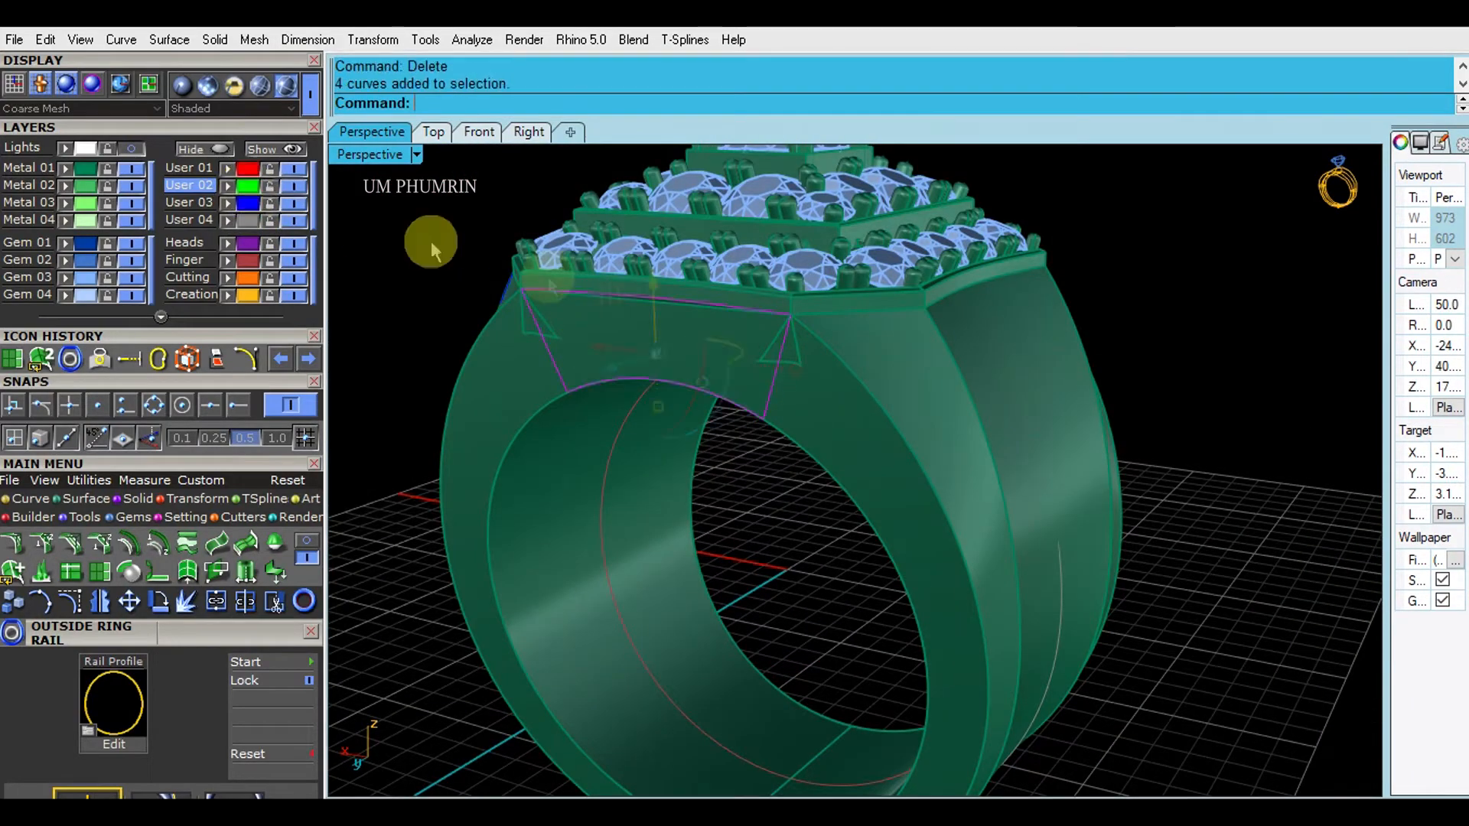
mouse_move(724, 377)
right_mouse_down()
mouse_move(587, 391)
mouse_move(708, 368)
mouse_move(728, 387)
mouse_move(761, 351)
mouse_move(770, 361)
mouse_move(750, 375)
right_mouse_up()
- Delete the four guide curves and duplicate the shank's top edge with DupEdge
key("Return")
type("dupEdge")
key("Return")
scroll(734, 352, "up", 3)
left_click(724, 310)
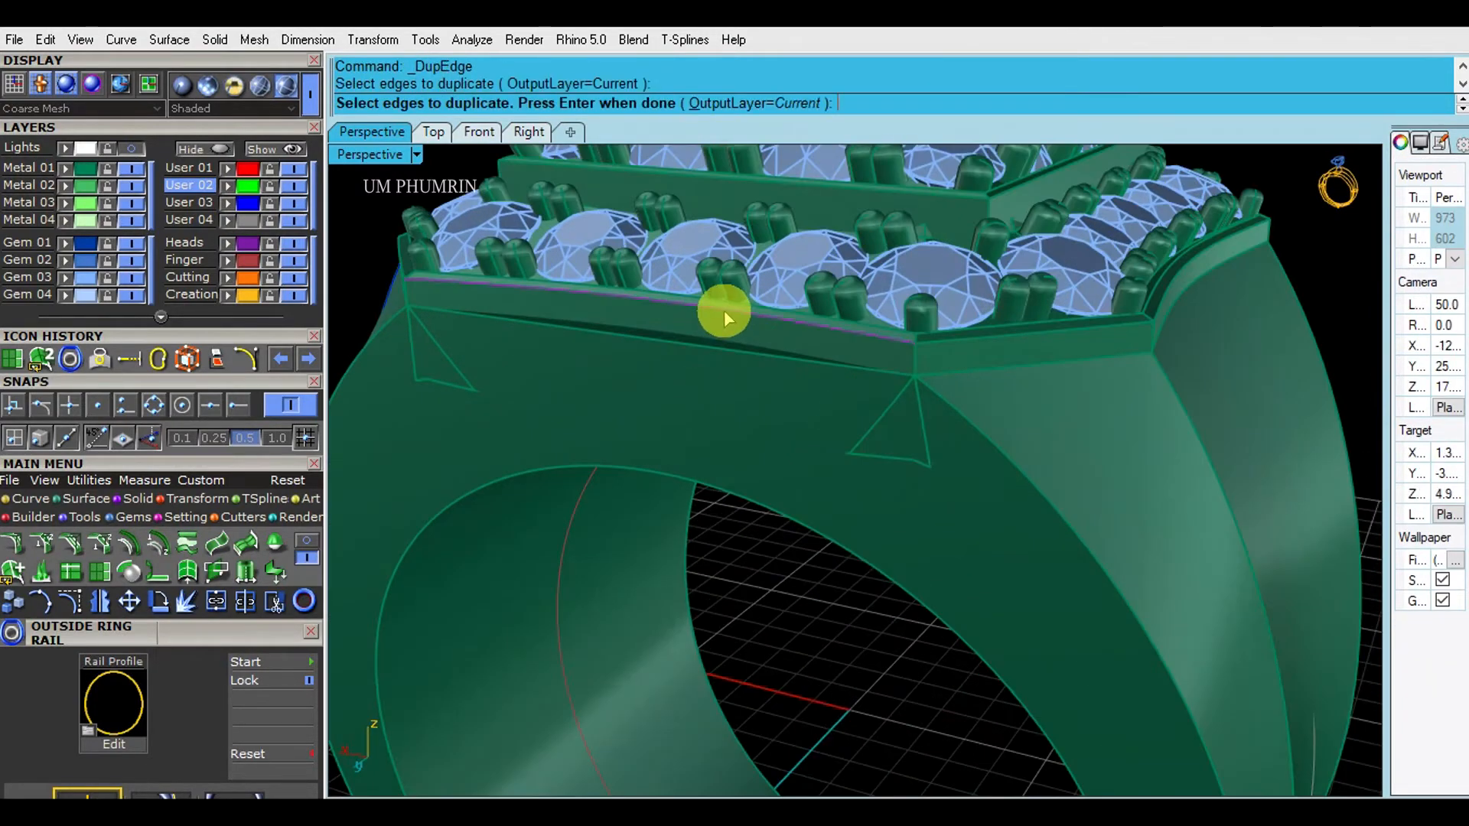
key("Return")
- Extrude the duplicated edge into a cutting surface and flip its direction
type("ExtrudeCrv")
key("Return")
left_click(786, 480)
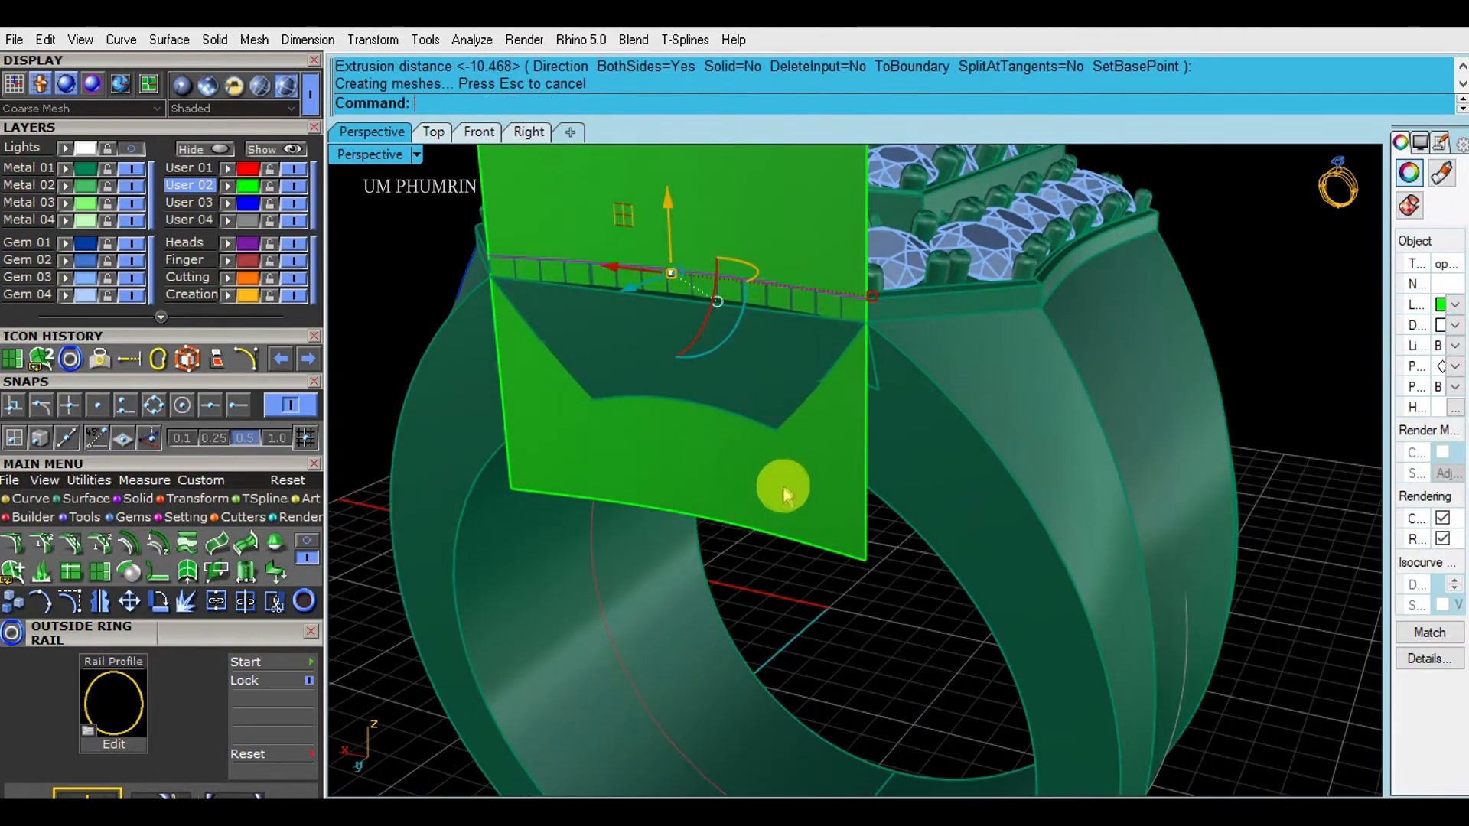
right_click_drag(792, 479, 903, 452)
left_click(843, 327)
right_click_drag(844, 327, 744, 369)
type("f")
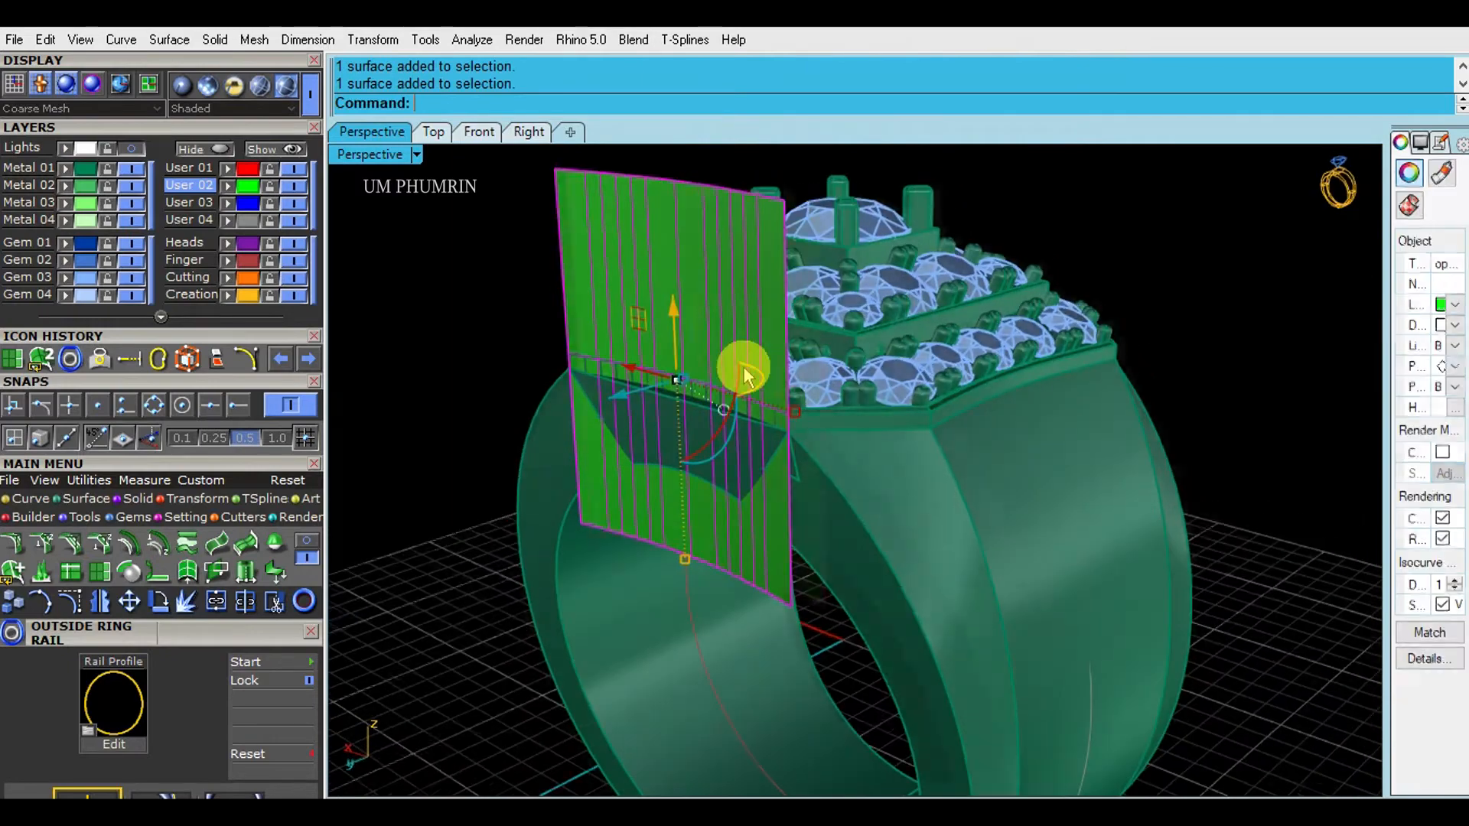
key("Return")
scroll(984, 489, "down", 4)
left_click(939, 445)
left_click(777, 367)
right_click_drag(788, 375, 744, 405)
- Mirror the extruded cutting surface across the origin to the ring's other side
type("mm")
key("Return")
type("0")
key("Return")
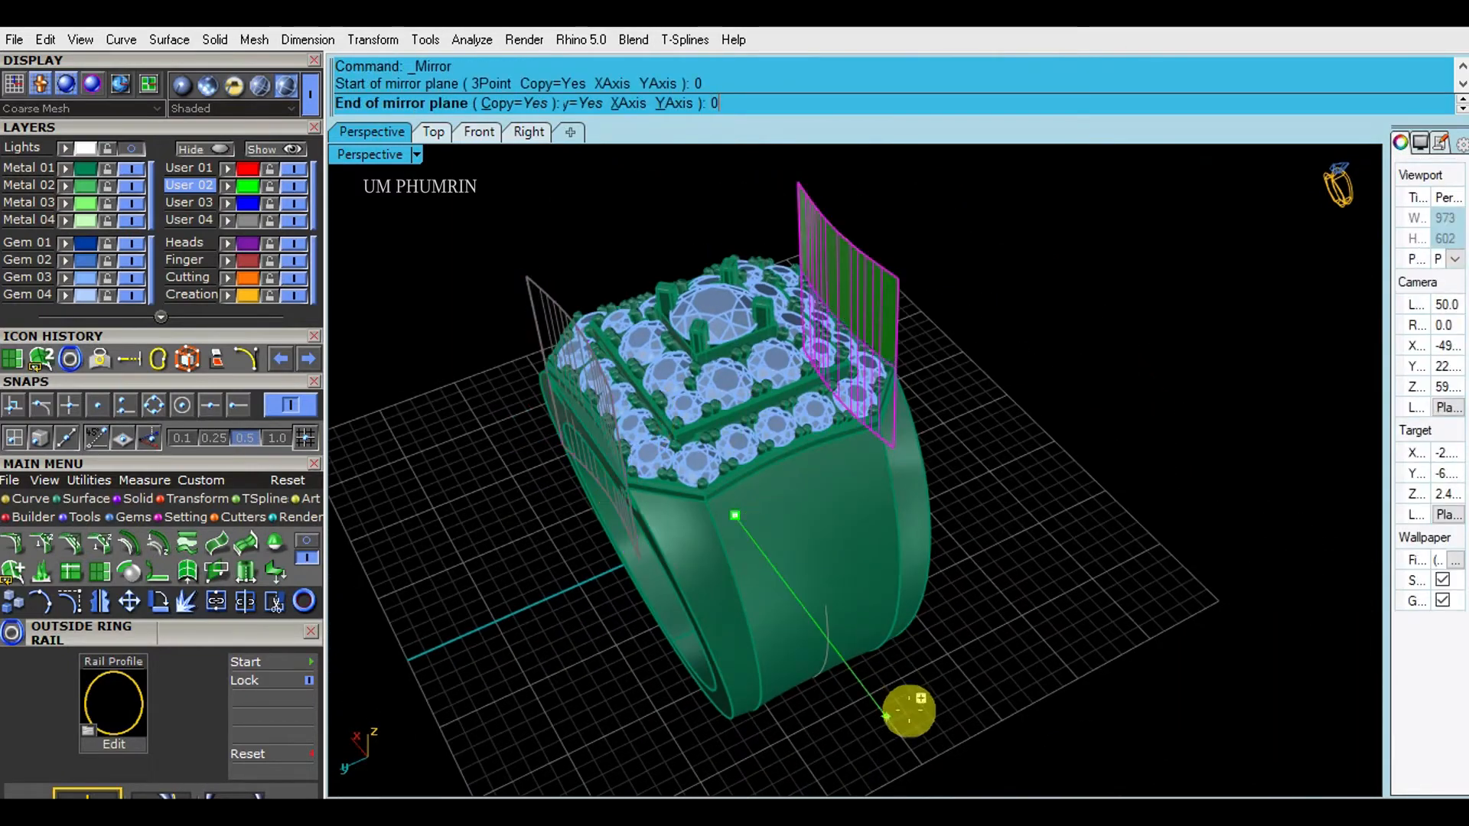
left_click(908, 705)
left_click(909, 536)
right_click_drag(909, 532, 902, 421)
- Subtract both cutter surfaces from the shank, then delete the leftover cutters
type("bd")
key("Return")
left_click(612, 270)
left_click(892, 248)
key("Return")
right_click_drag(869, 382, 903, 428)
left_click(662, 279)
left_click(871, 264, "shift")
key("Delete")
- Hide the Finger, User 04 and User 03 layers
right_click_drag(1071, 302, 770, 366, "shift")
scroll(940, 389, "up", 3)
scroll(888, 398, "up", 3)
left_click(294, 265)
scroll(693, 351, "down", 4)
left_click(295, 220)
left_click(297, 203)
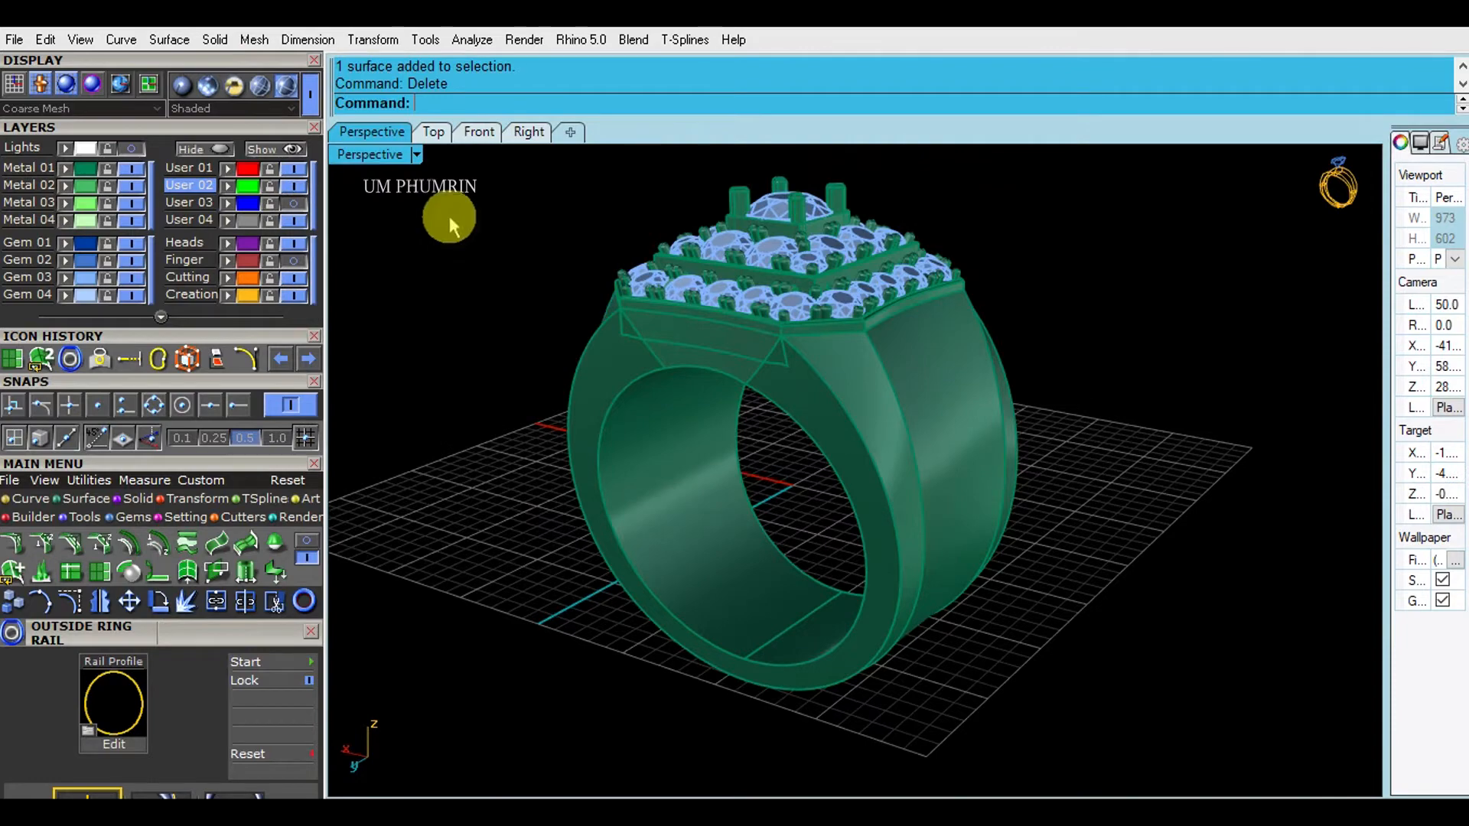
- Switch the viewport to Working Shade and save ring 25.3dm
right_click(360, 154)
left_click(482, 773)
right_click_drag(564, 682, 841, 448)
key("ctrl+s")
scroll(805, 369, "up", 5)
scroll(793, 356, "up", 3)
right_click_drag(805, 369, 1090, 454)
scroll(792, 356, "down", 8)
right_click_drag(1090, 454, 995, 557, "shift")
right_click_drag(1017, 559, 1040, 532)
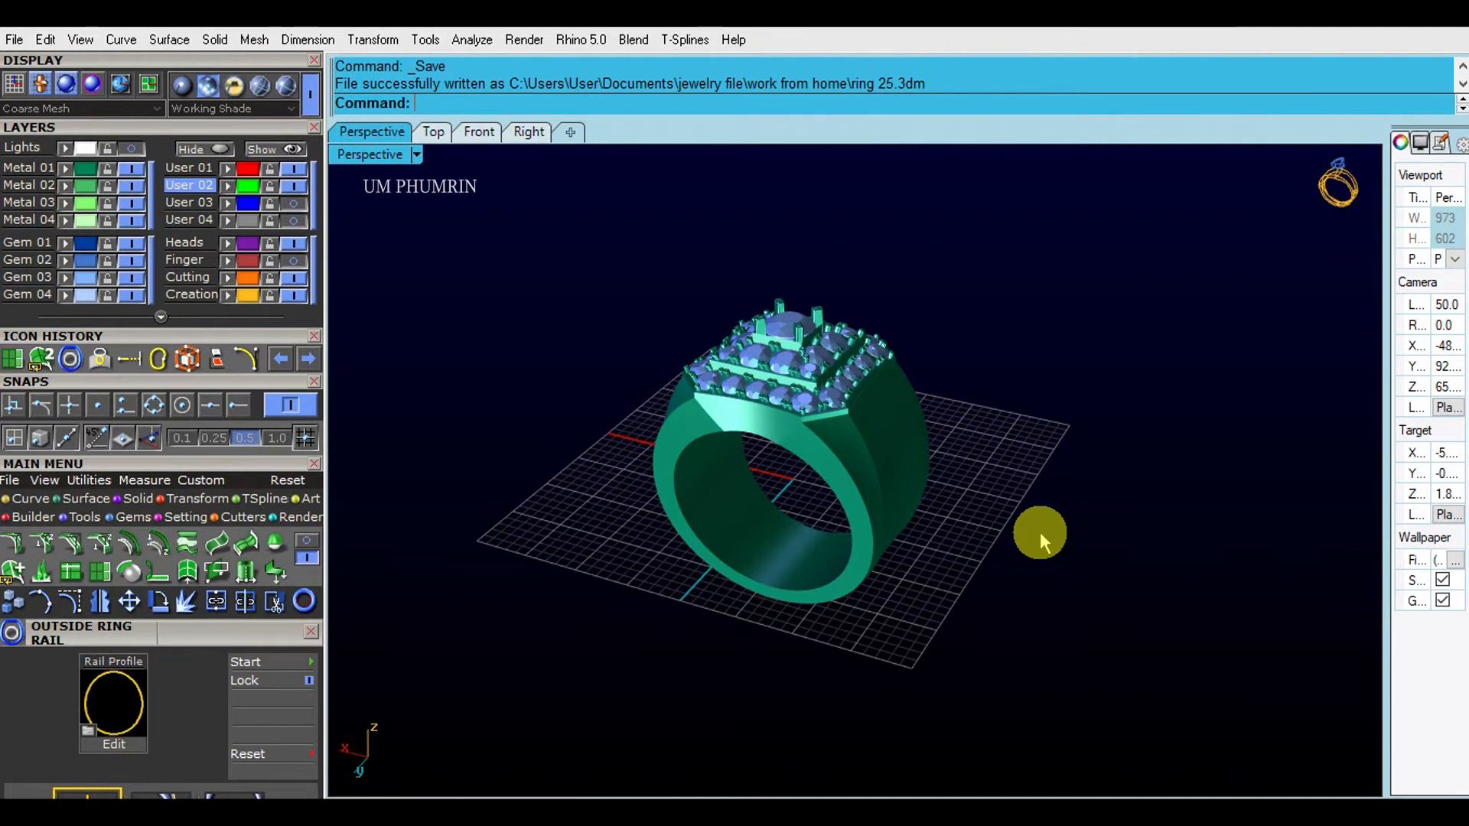
right_click_drag(1007, 518, 366, 196)
- Change the perspective viewport to Shaded display and look over the ring head
left_click(384, 154)
left_click(522, 95)
right_click_drag(1092, 475, 1093, 555)
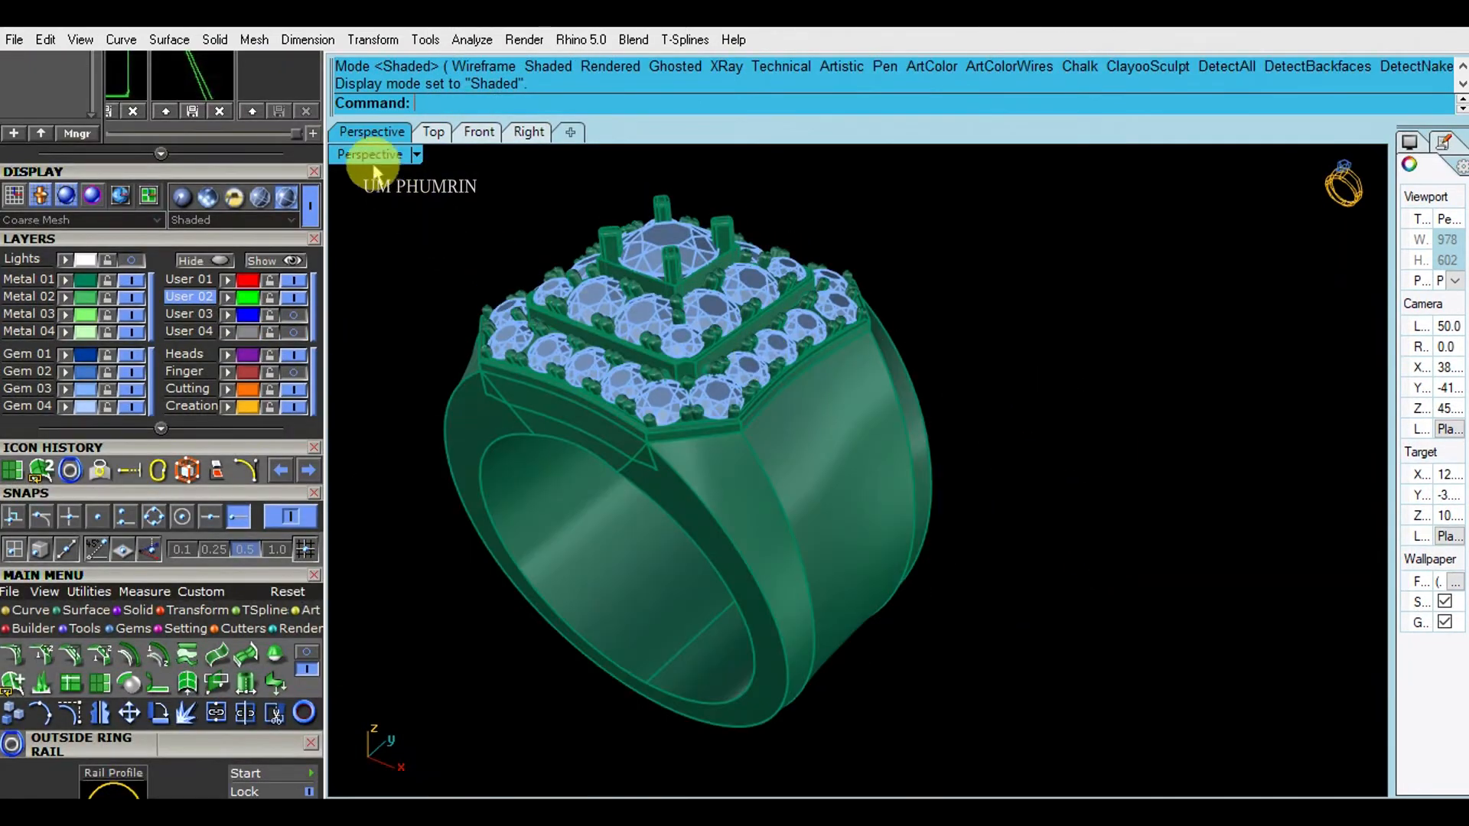
right_click_drag(803, 360, 938, 579)
right_click_drag(937, 579, 1027, 548, "shift")
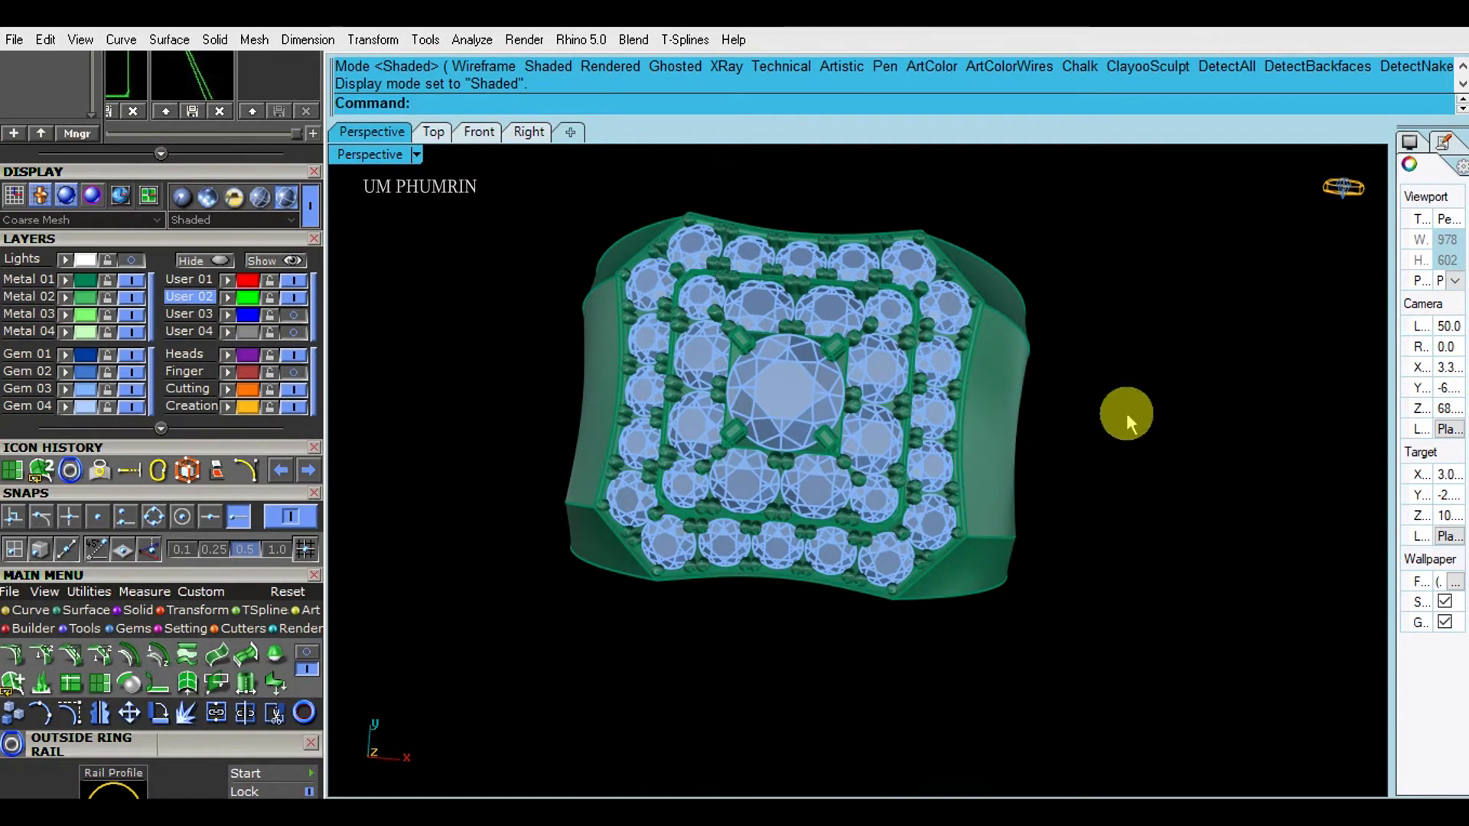
- Duplicate the top edge of the shank side
right_click_drag(699, 525, 968, 365)
scroll(908, 447, "up", 4)
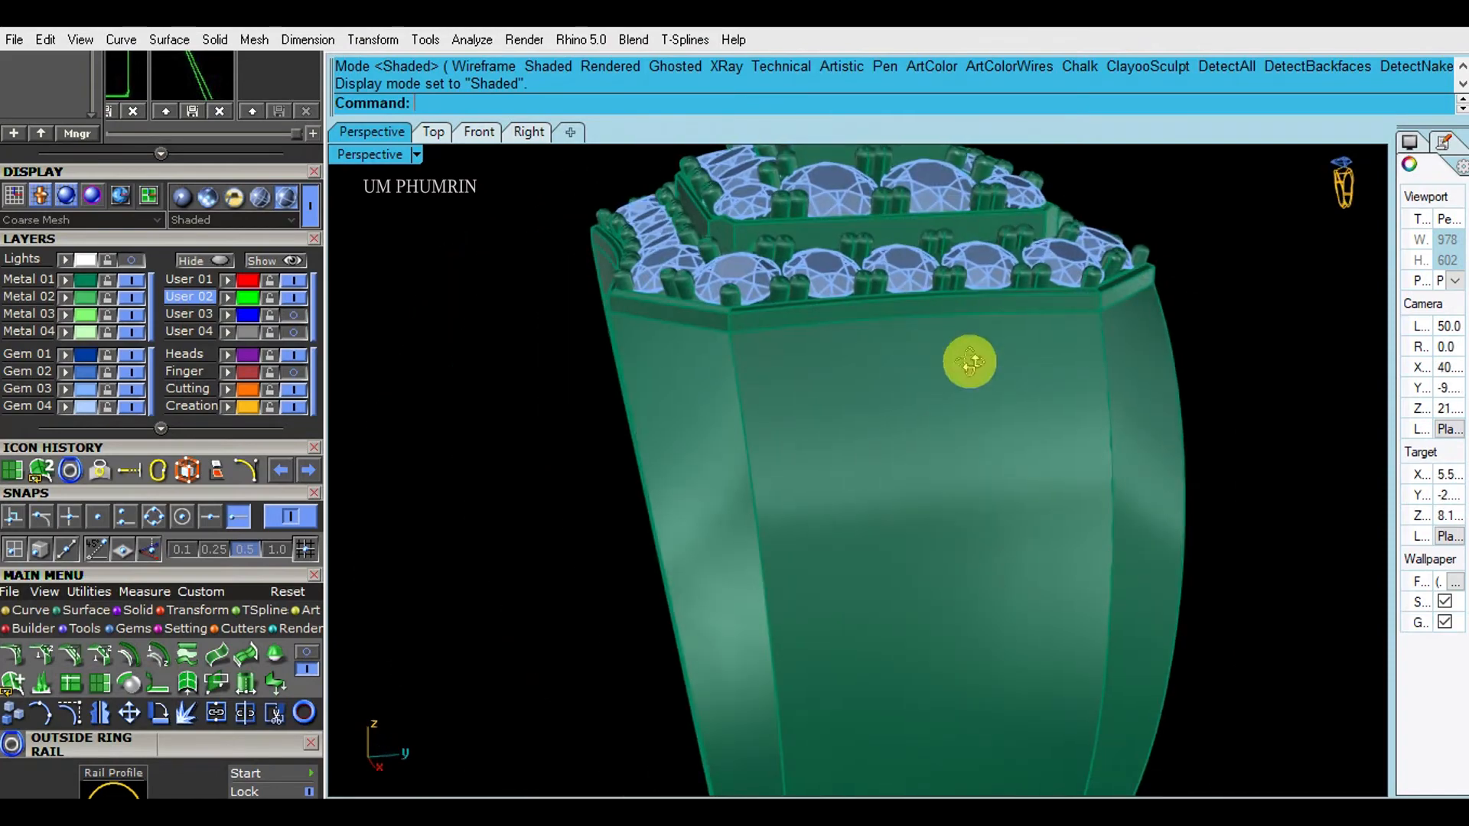
scroll(866, 375, "up", 5)
type("D1")
key("Return")
left_click(864, 349)
key("Return")
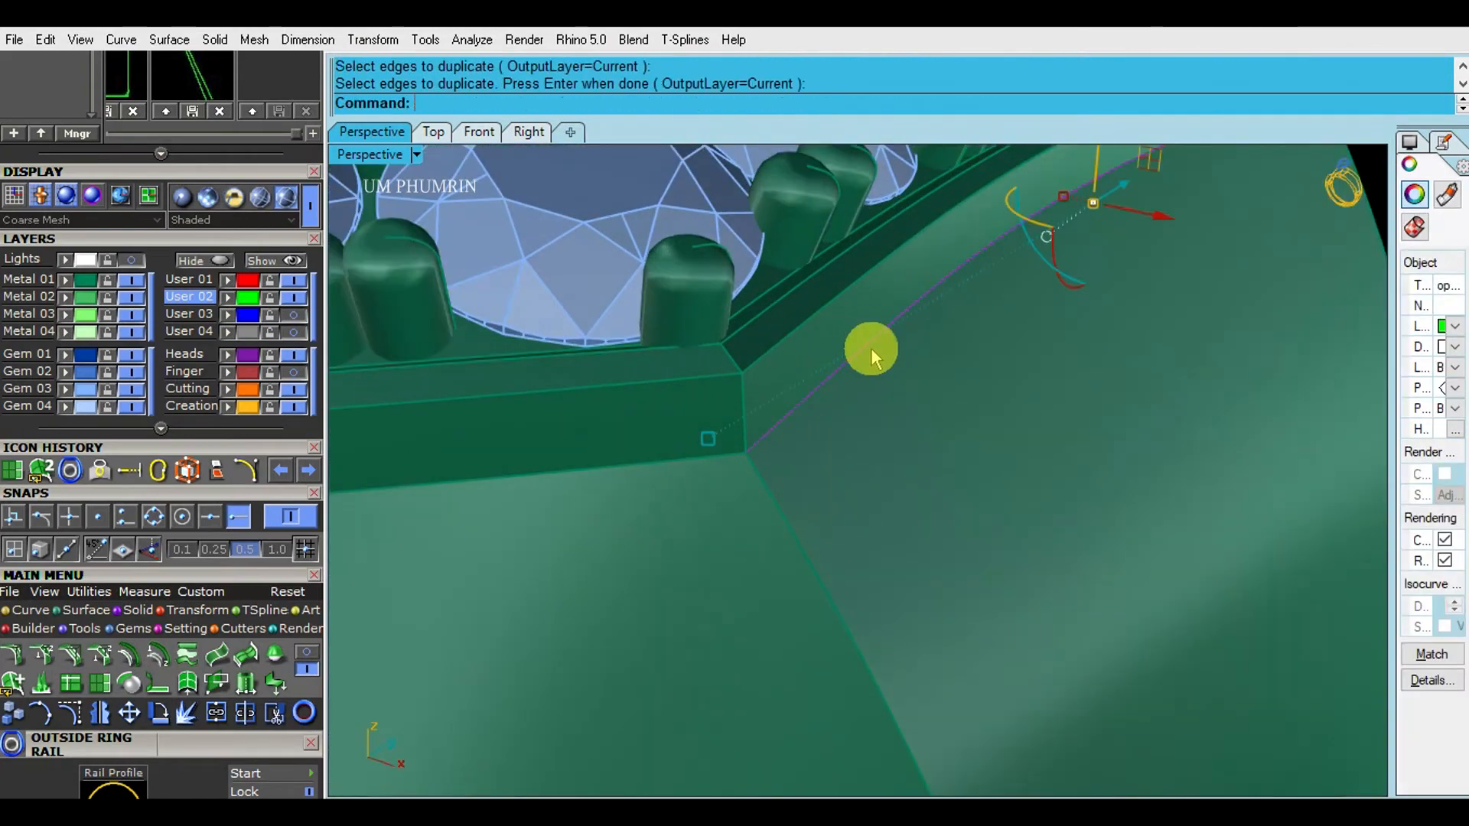
scroll(869, 349, "down", 5)
- Offset that edge curve 0.05 on the shank side surface and delete the original
type("O2")
key("Return")
left_click(899, 344)
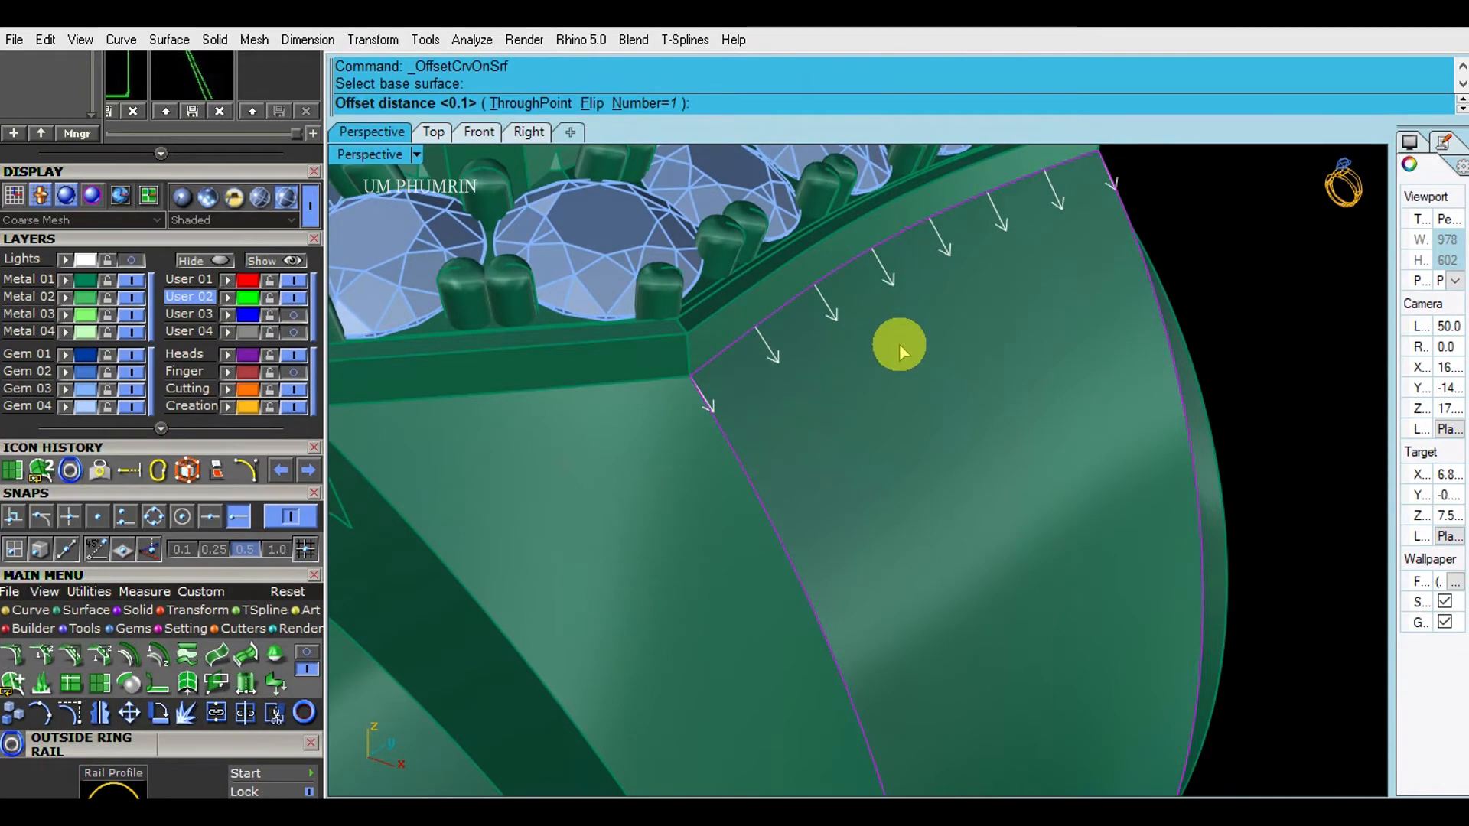
type(".05")
key("Return")
right_click_drag(902, 342, 833, 397)
type("Delete")
key("Return")
- Duplicate the ring head's edge and attempt a 0.05 offset
type("D1")
key("Return")
left_click(745, 386)
key("Return")
type("O")
key("BackSpace")
type(".")
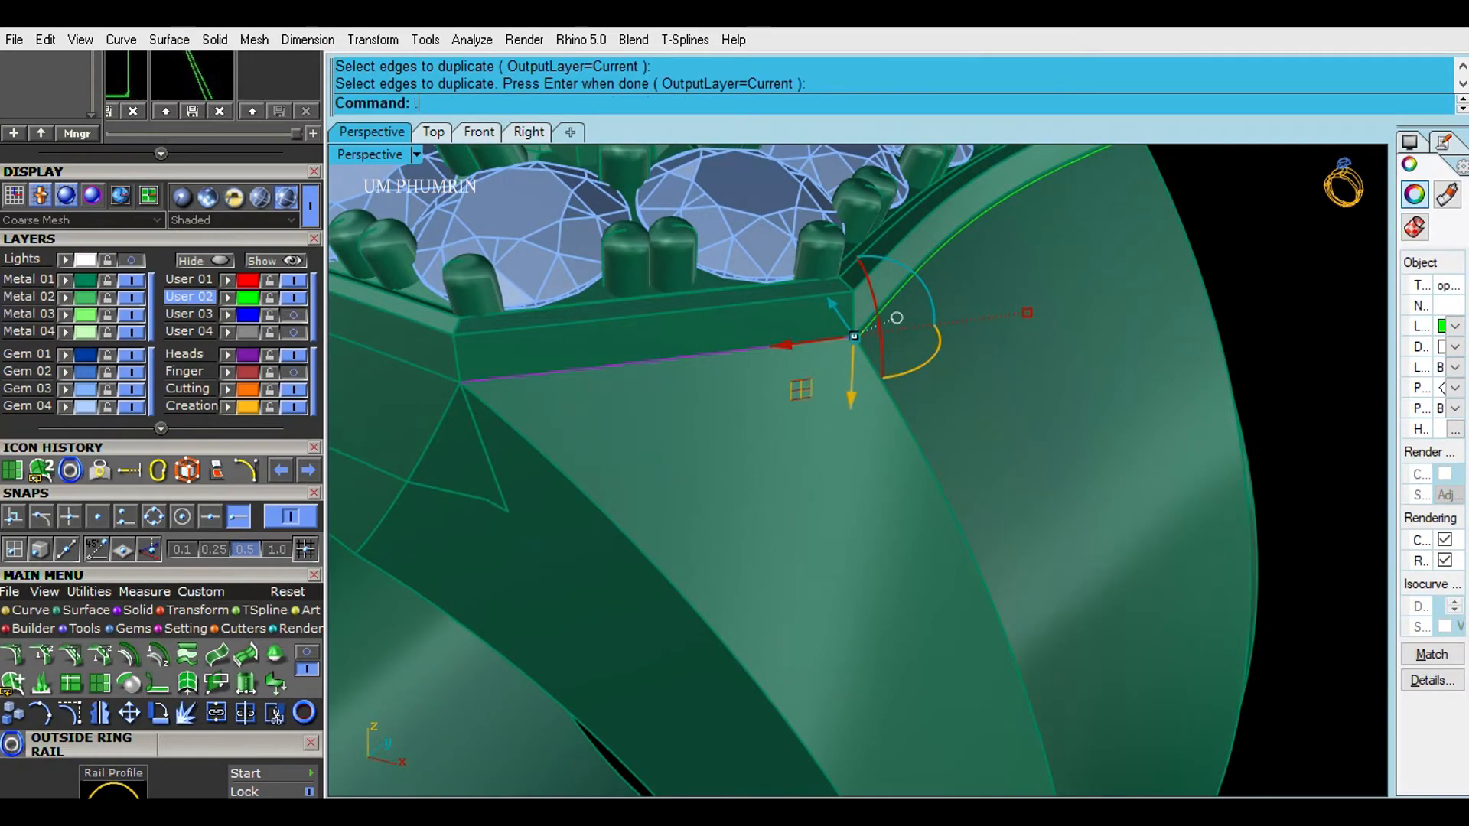
type("05")
key("Return")
right_click_drag(833, 395, 829, 445)
- Duplicate the head edge again and select the lower head curve
type("D1")
key("Return")
left_click(783, 346)
key("Return")
type("D1")
key("Return")
key("Escape")
left_click(783, 370)
- Offset the lower head curve on the base surface at the default distance, deleting the original
type("O1")
right_click_drag(829, 383, 667, 441, "shift")
key("Return")
left_click(831, 401)
key("Return")
scroll(831, 405, "down", 3)
key("Delete")
- Extract an isocurve from the shank side surface and view the finished ring
type("O2")
key("Return")
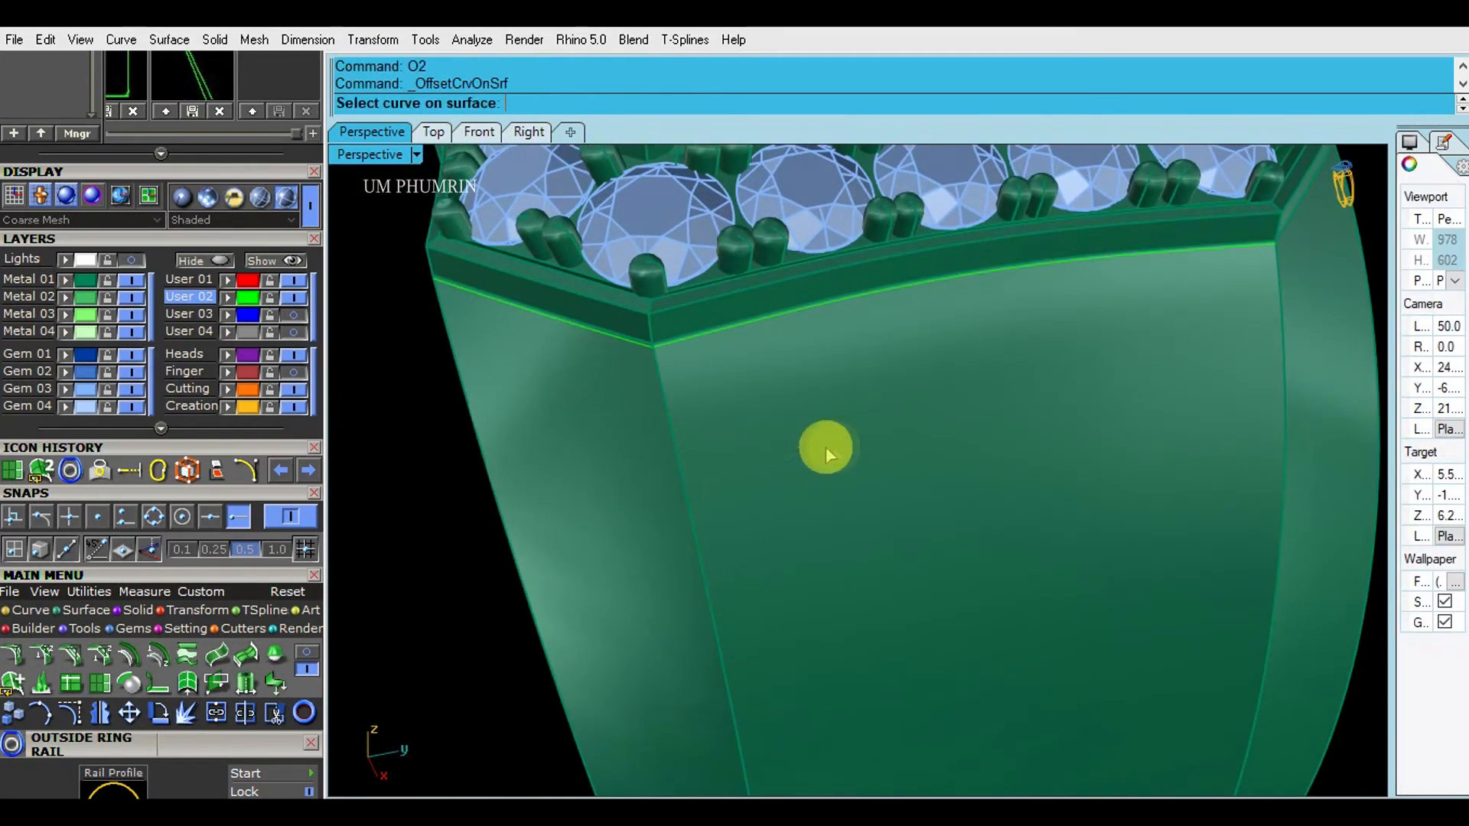
right_click_drag(825, 447, 768, 419)
type("EX1")
key("Return")
right_click_drag(738, 370, 774, 398, "shift")
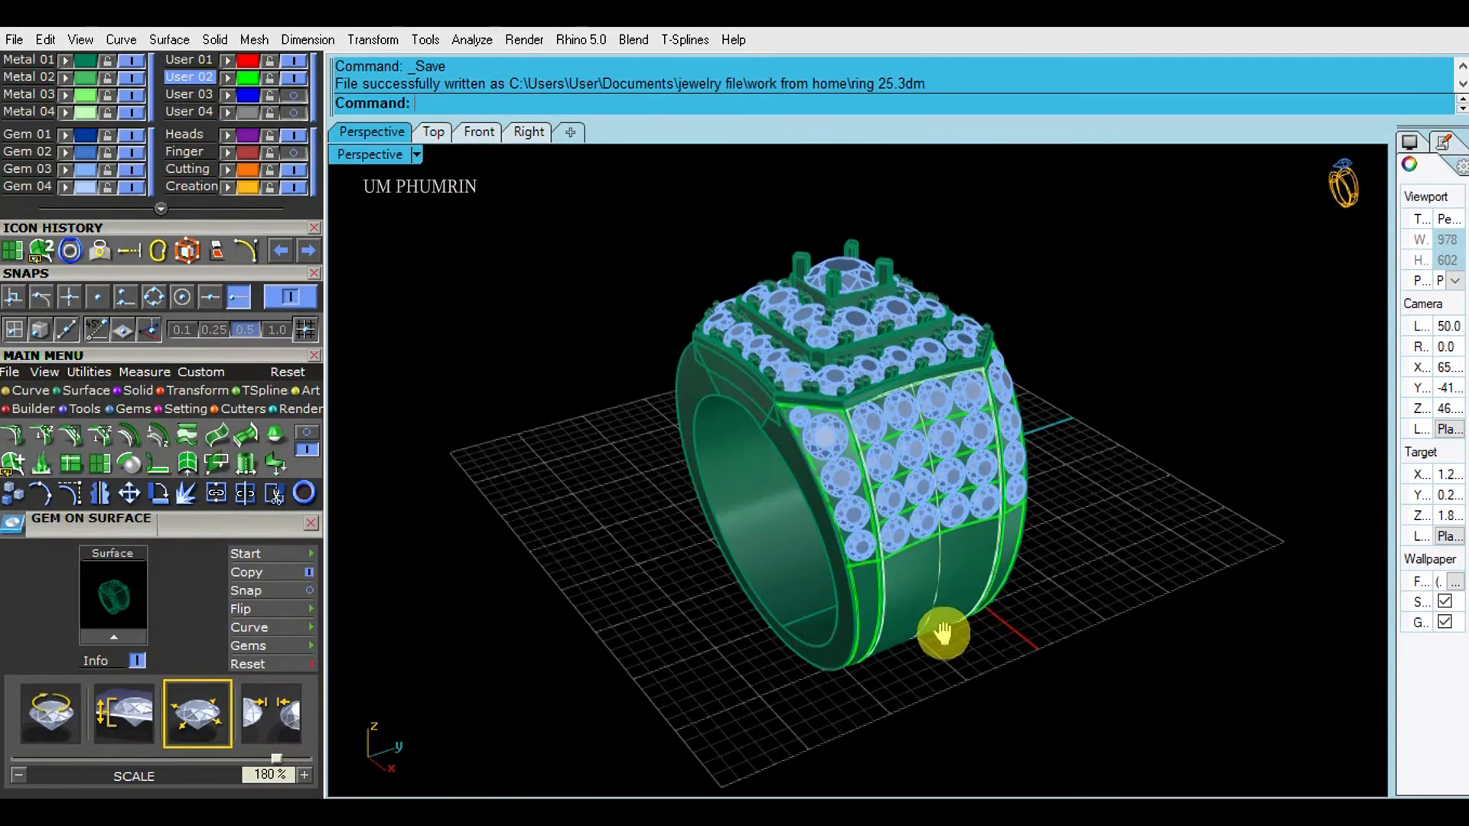
right_click_drag(944, 632, 1088, 608)
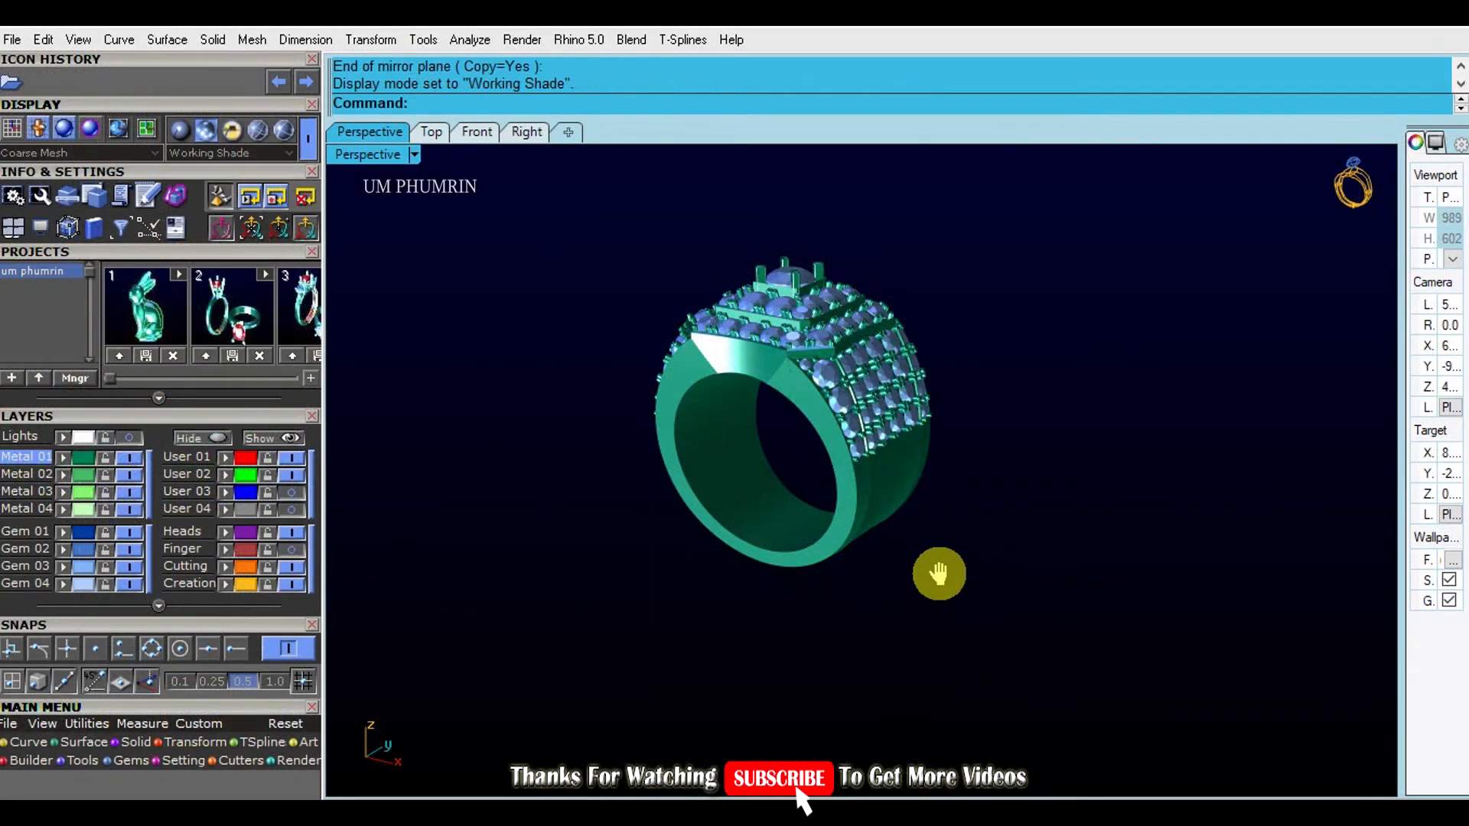
- Orbit and zoom around the finished ring, then switch to the Top viewport
right_click_drag(948, 577, 827, 521)
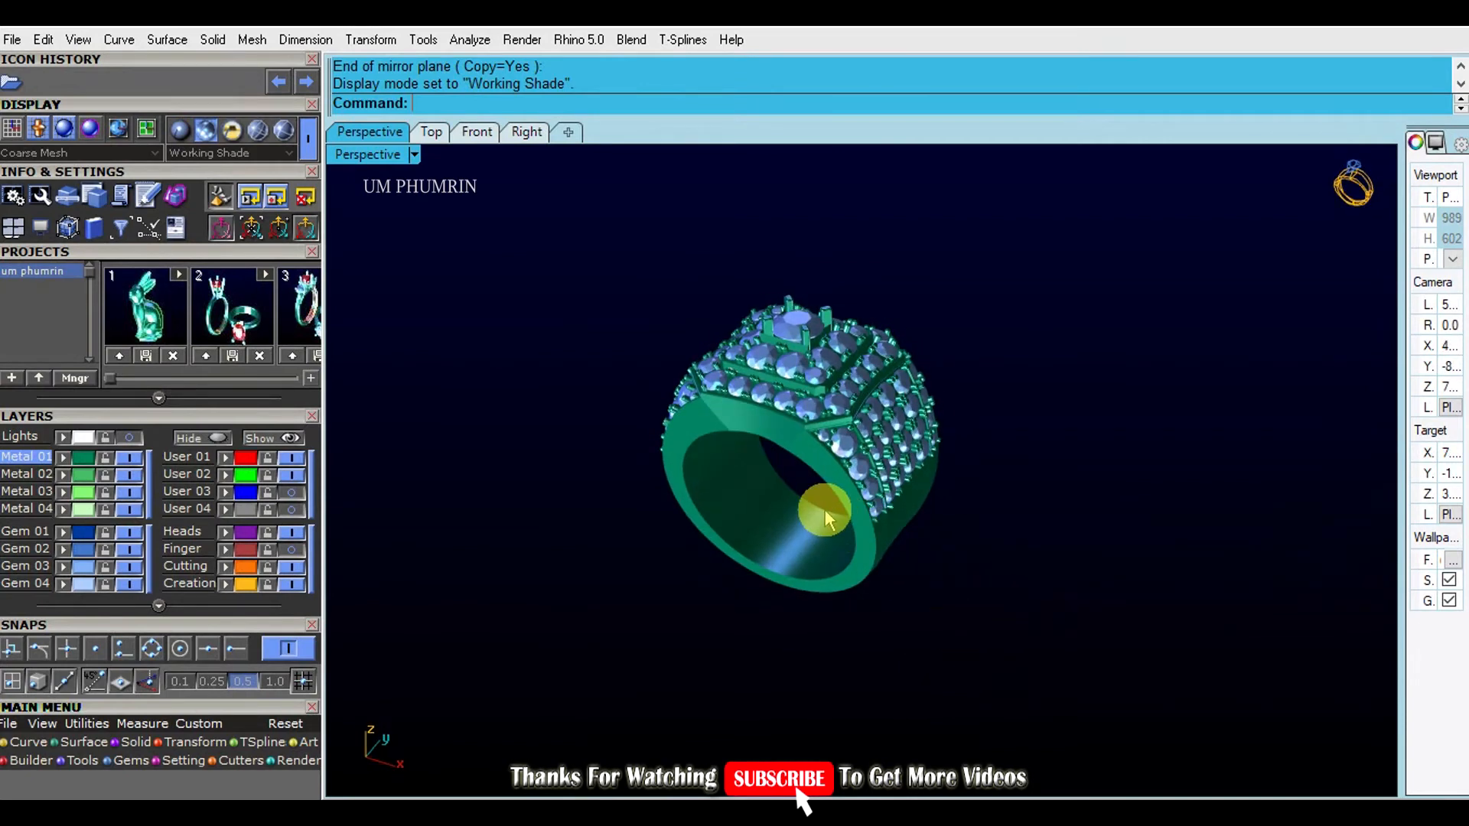
scroll(834, 505, "up", 3)
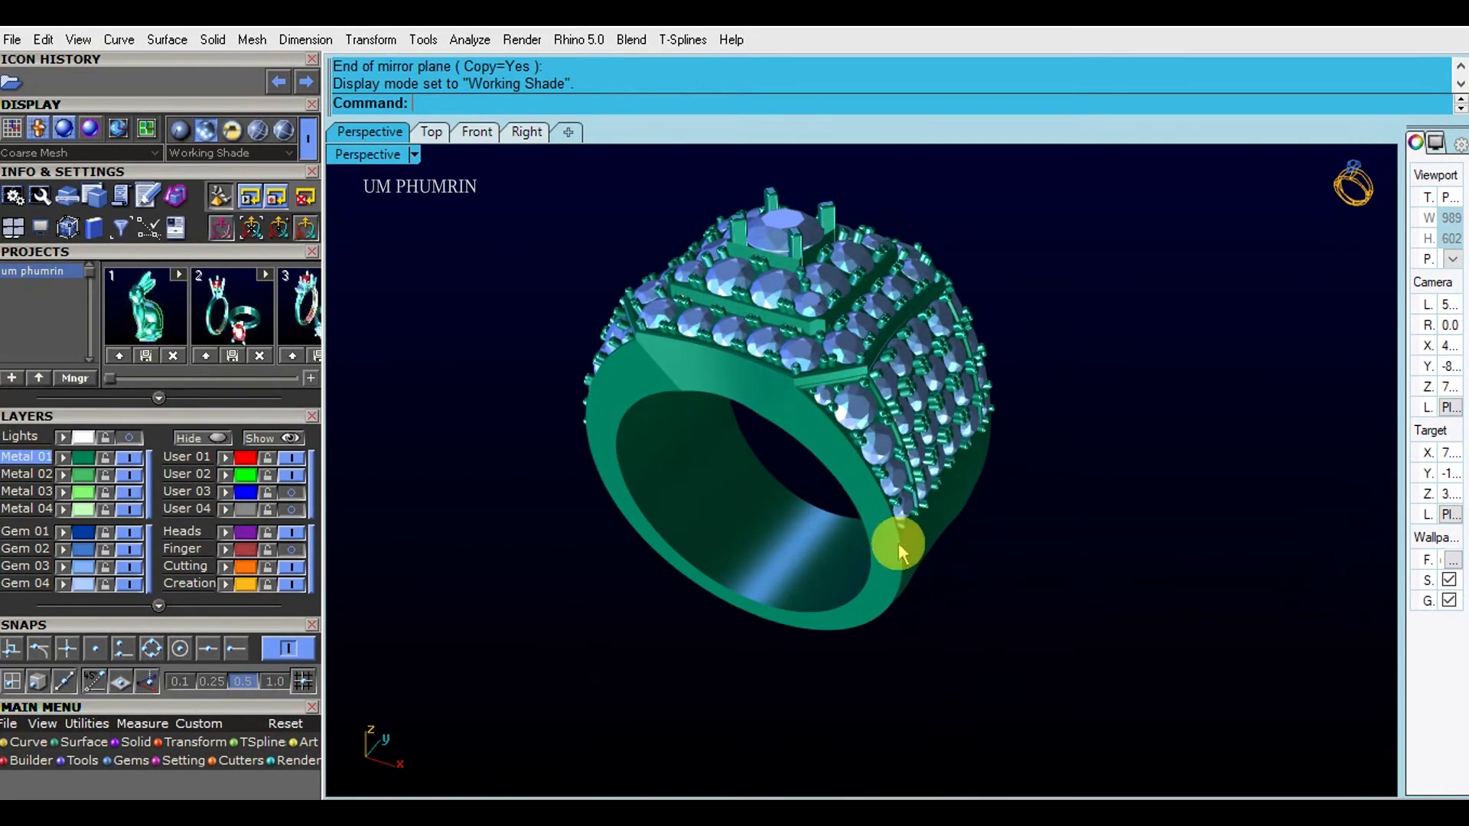
right_click_drag(930, 530, 763, 484)
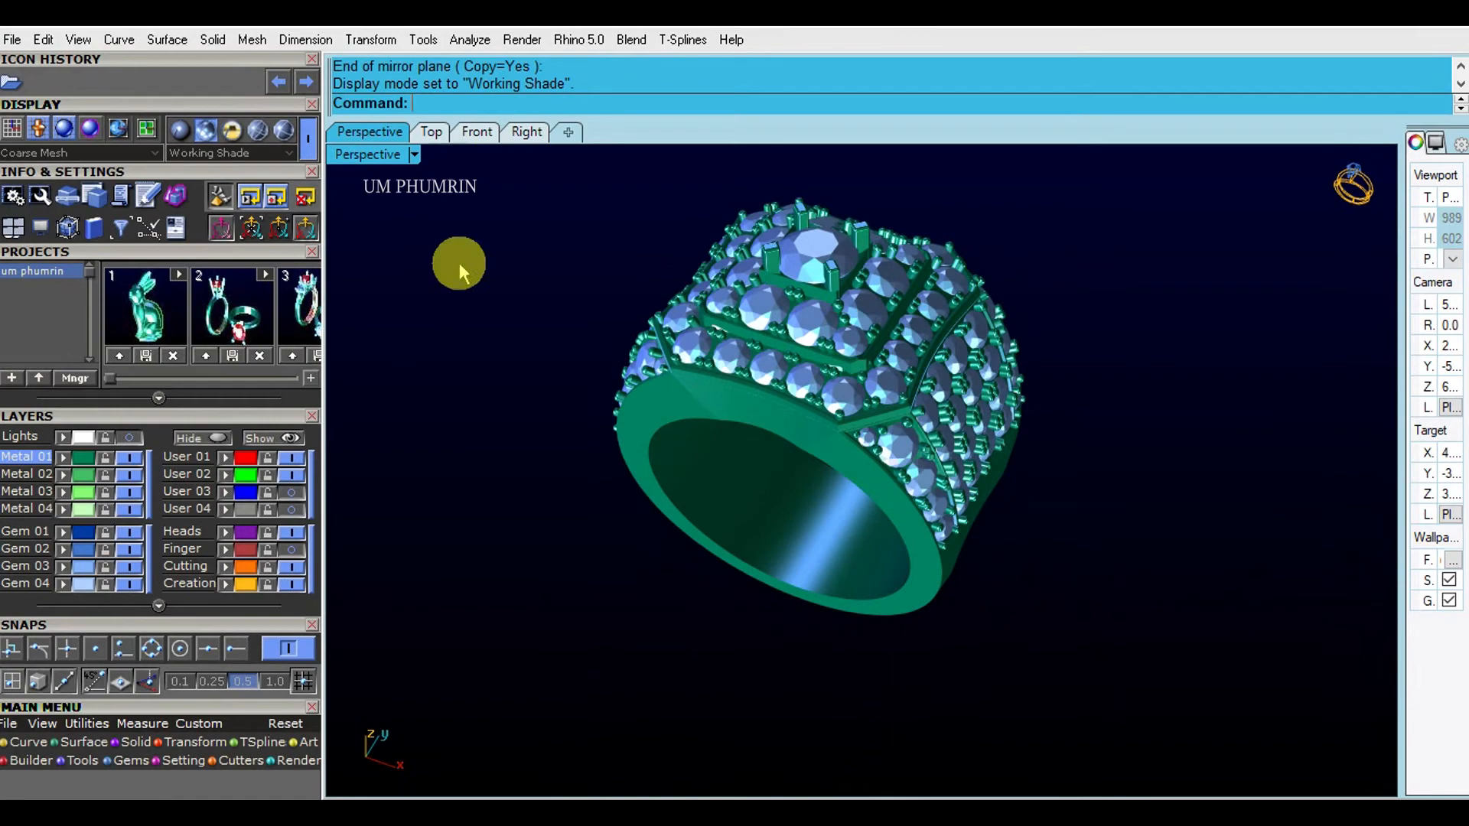
left_click(434, 138)
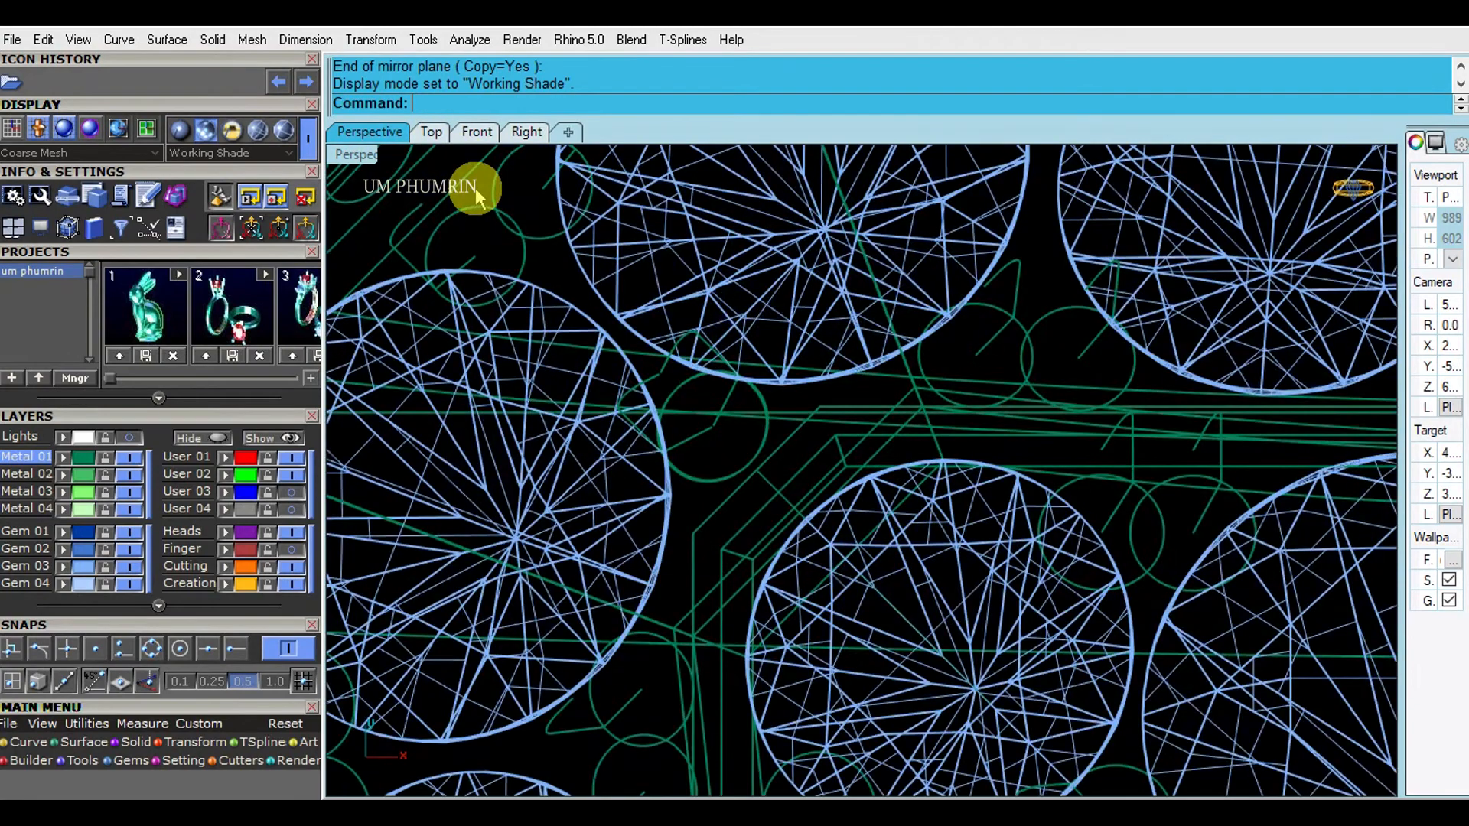
- Set the Top viewport to Working Shade and zoom out and pan to frame the ring
left_click(346, 153)
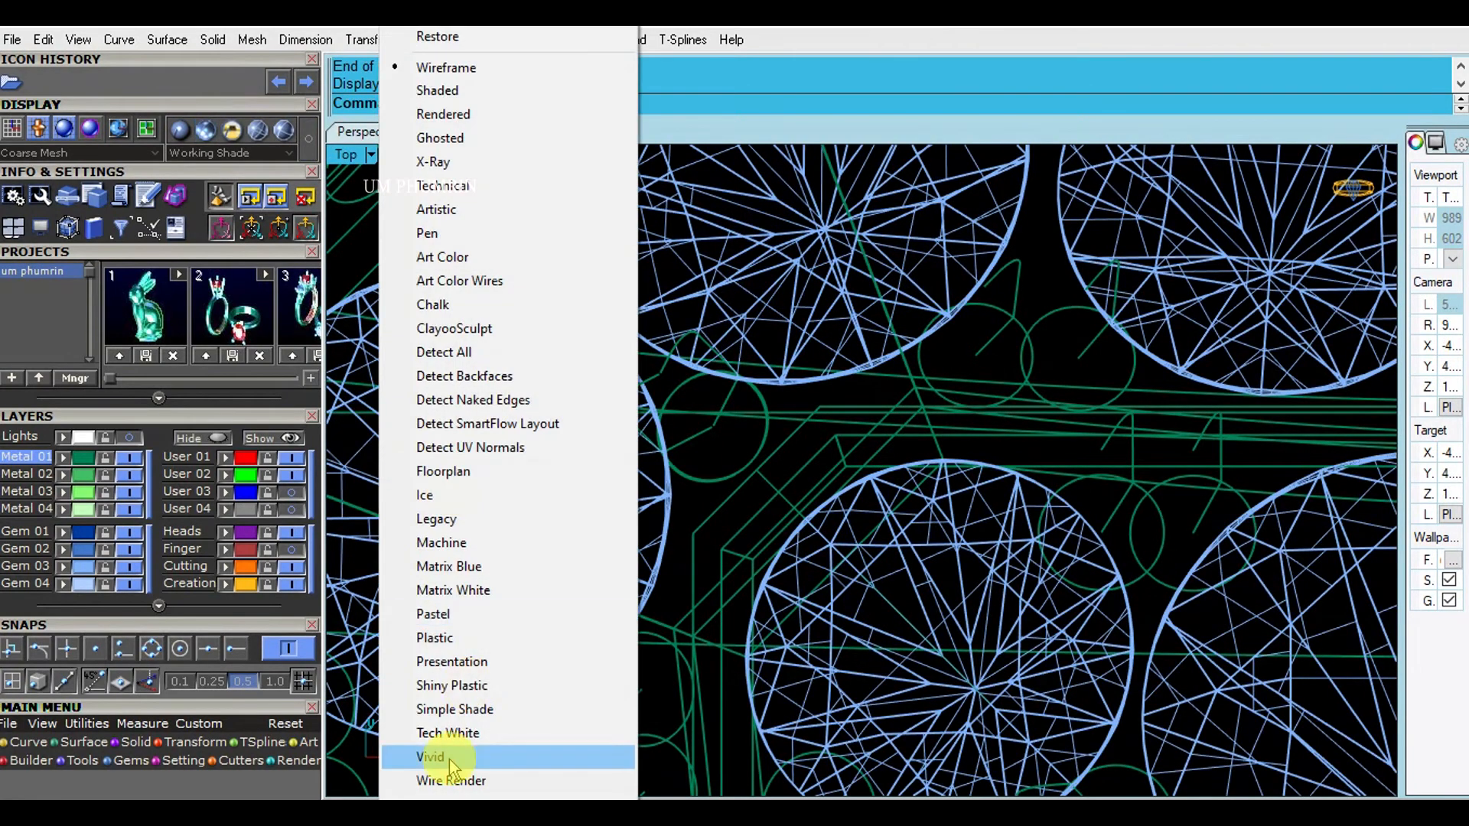
scroll(440, 790, "down", 4)
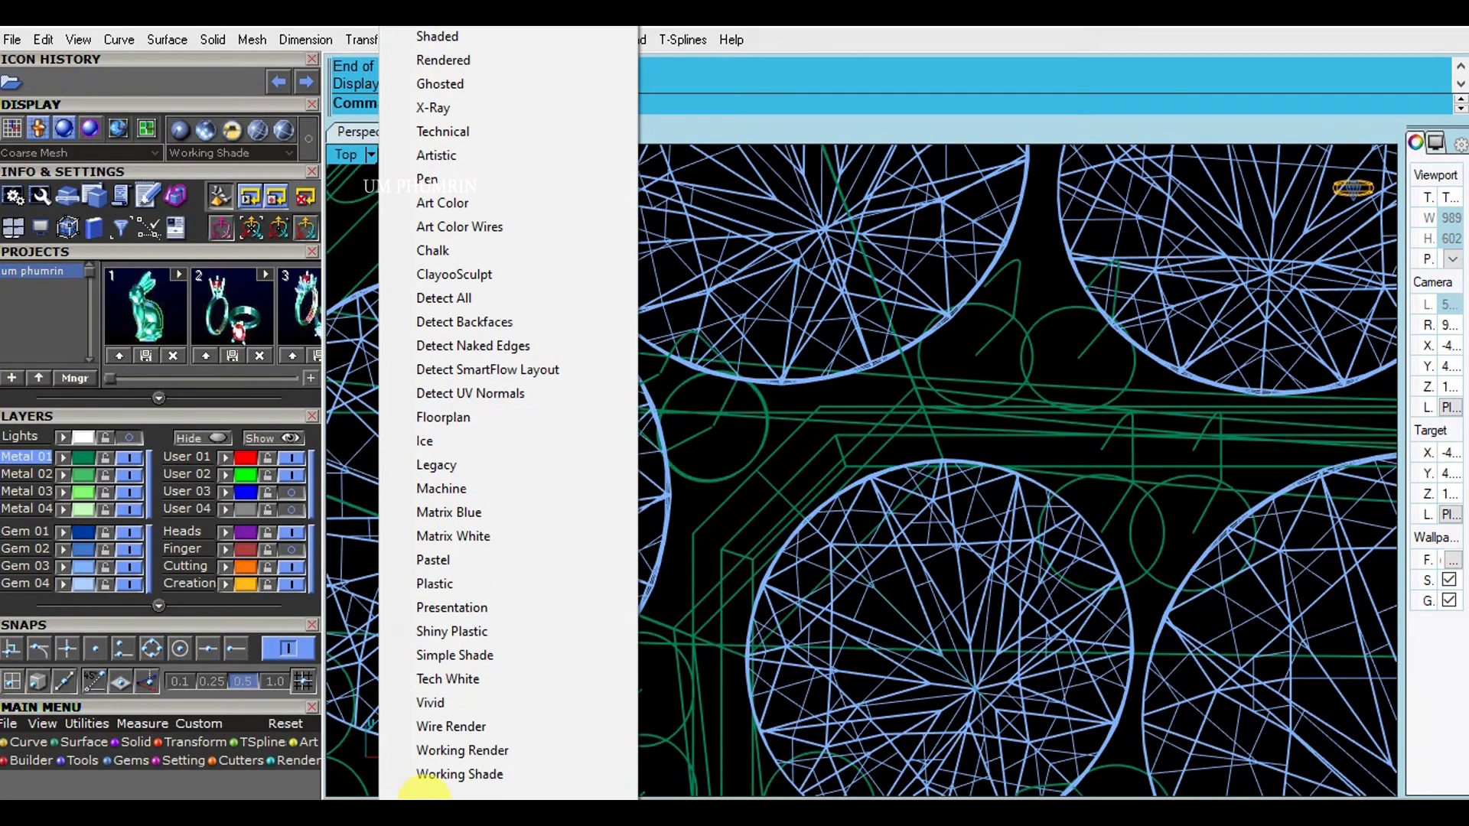
left_click(467, 750)
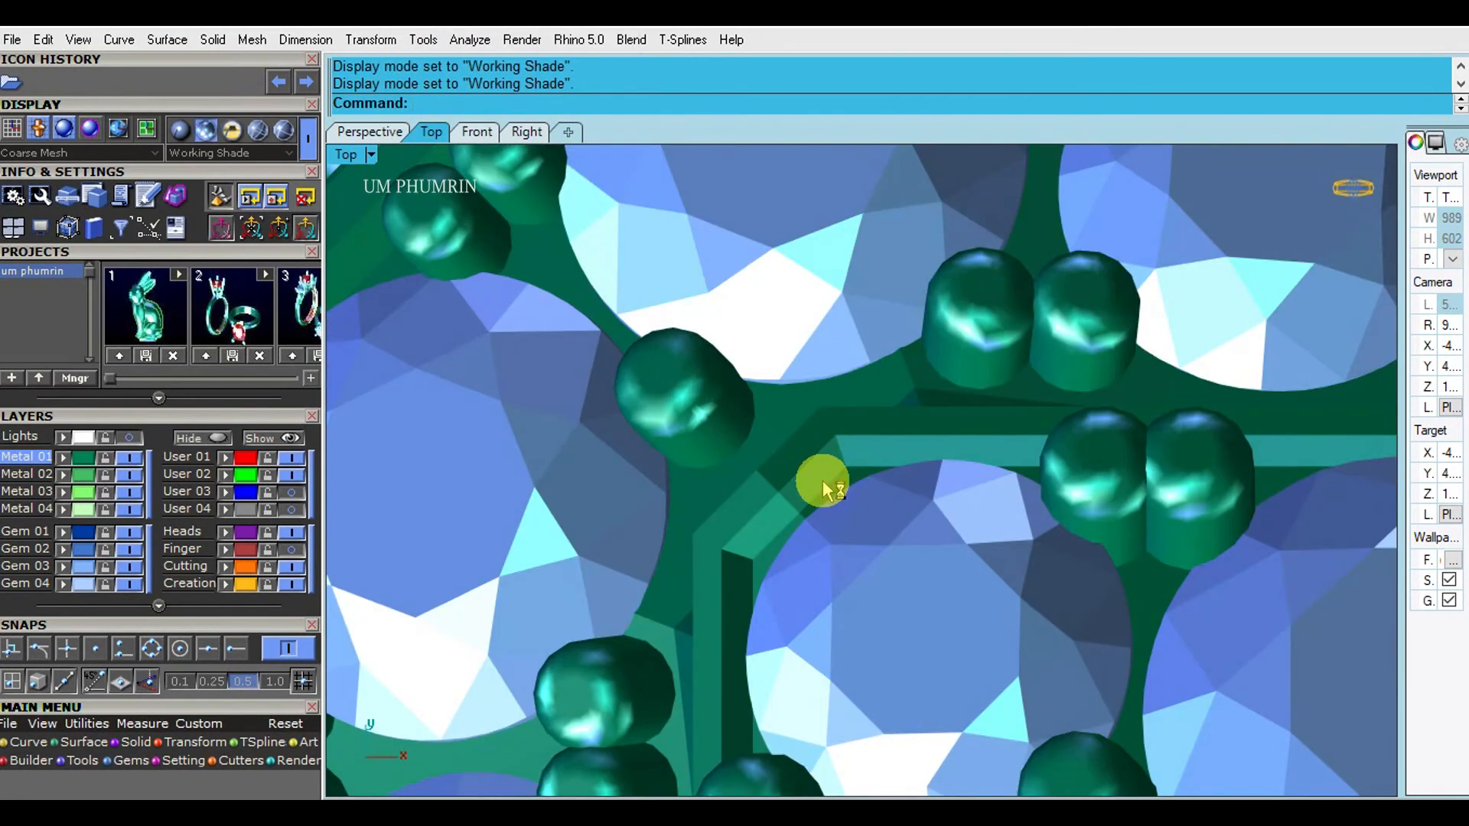
scroll(826, 608, "down", 6)
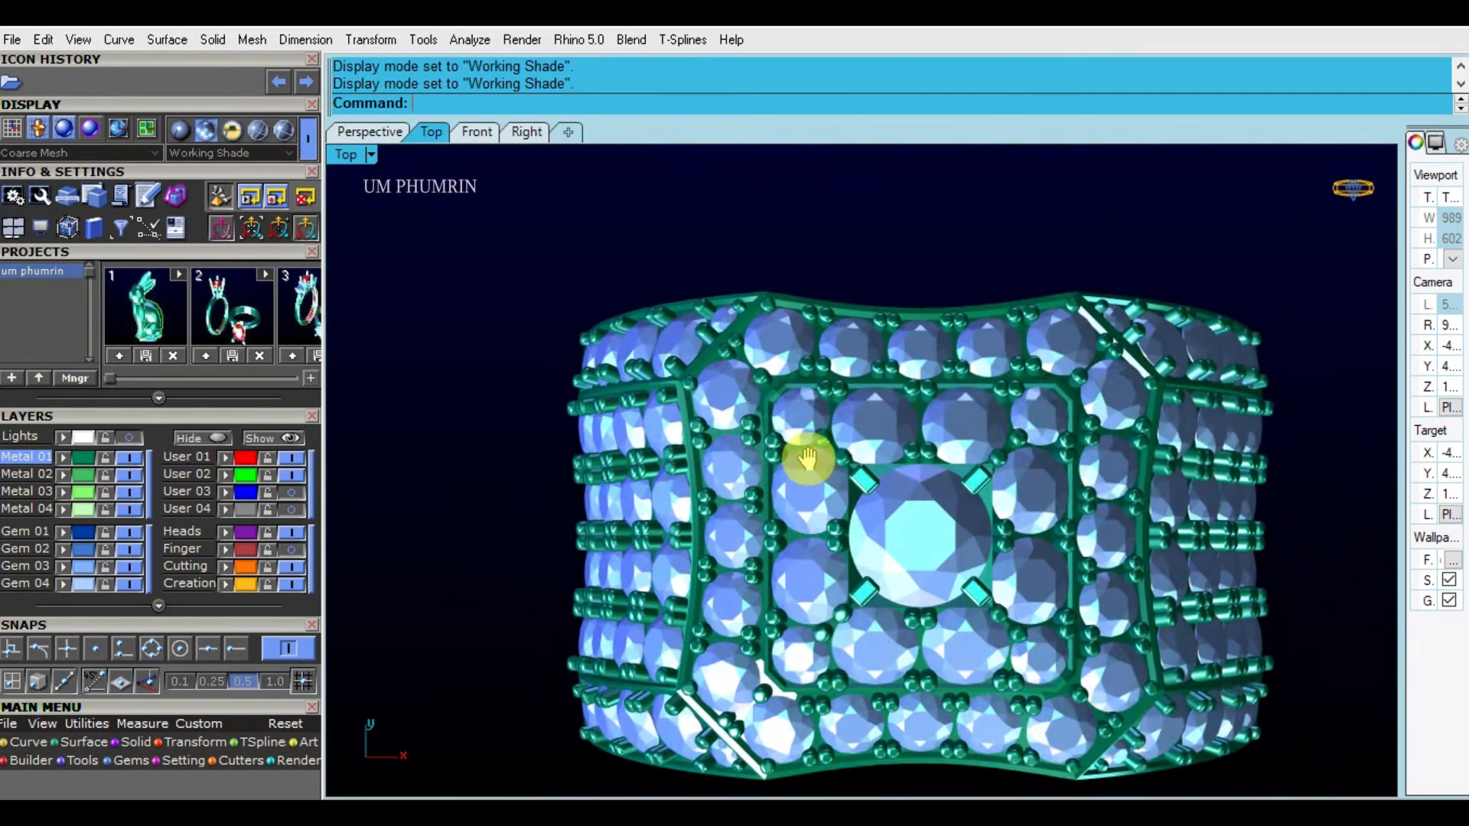
scroll(810, 471, "down", 2)
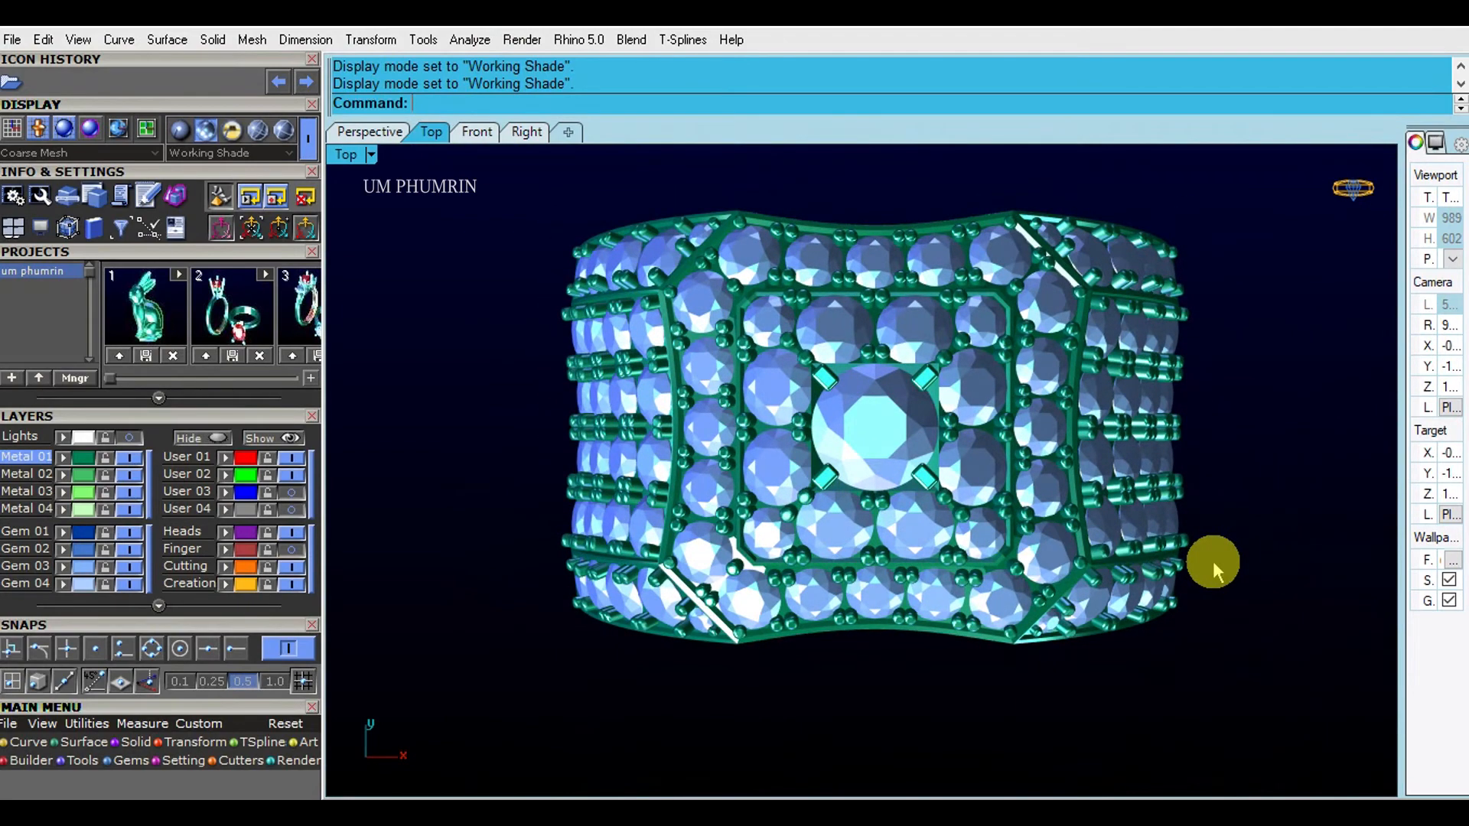
right_click_drag(1225, 563, 1247, 583)
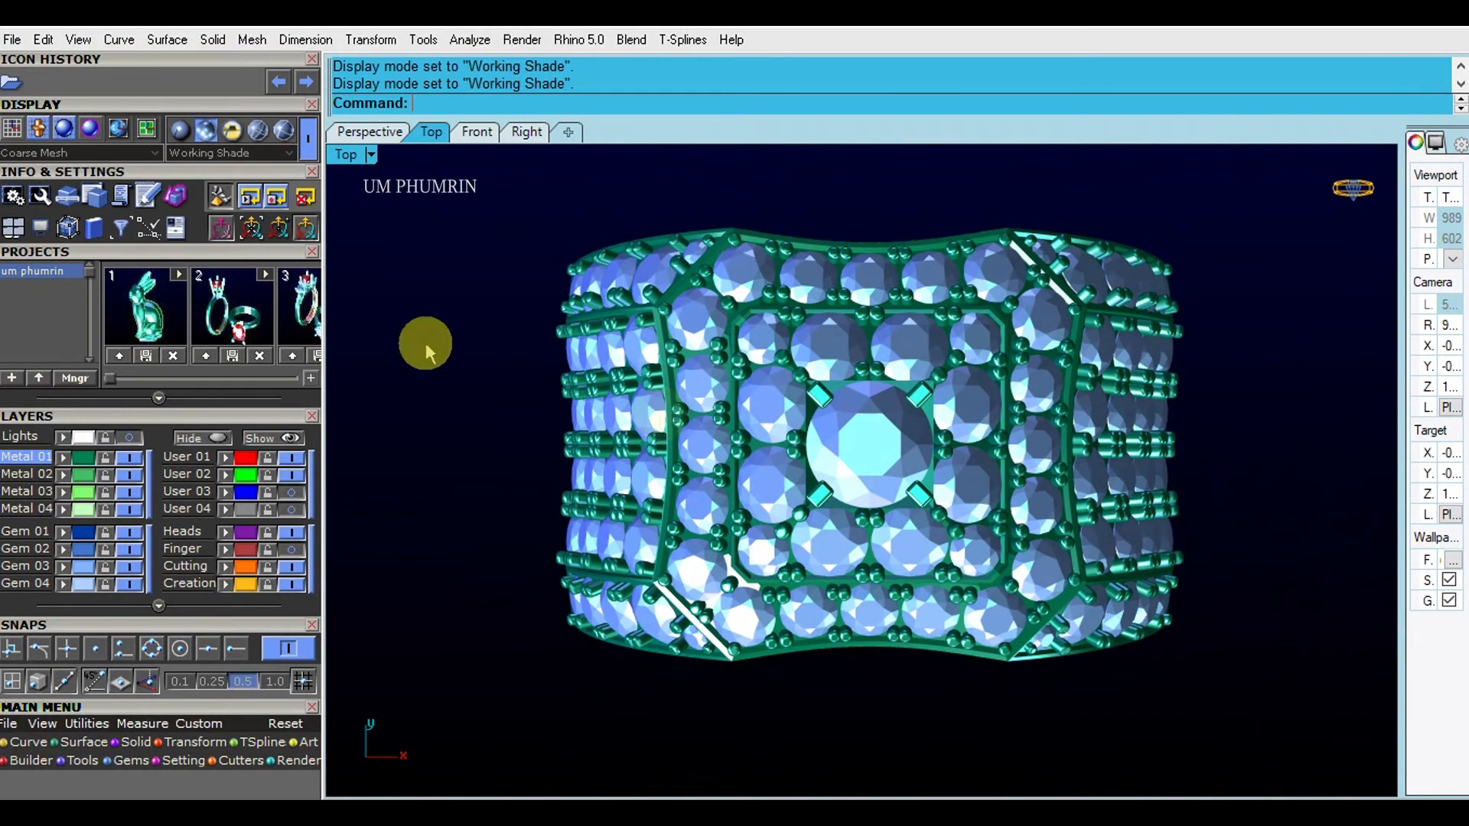
- Return to the Perspective view and orbit and zoom to present the shaded pavé ring
left_click(370, 136)
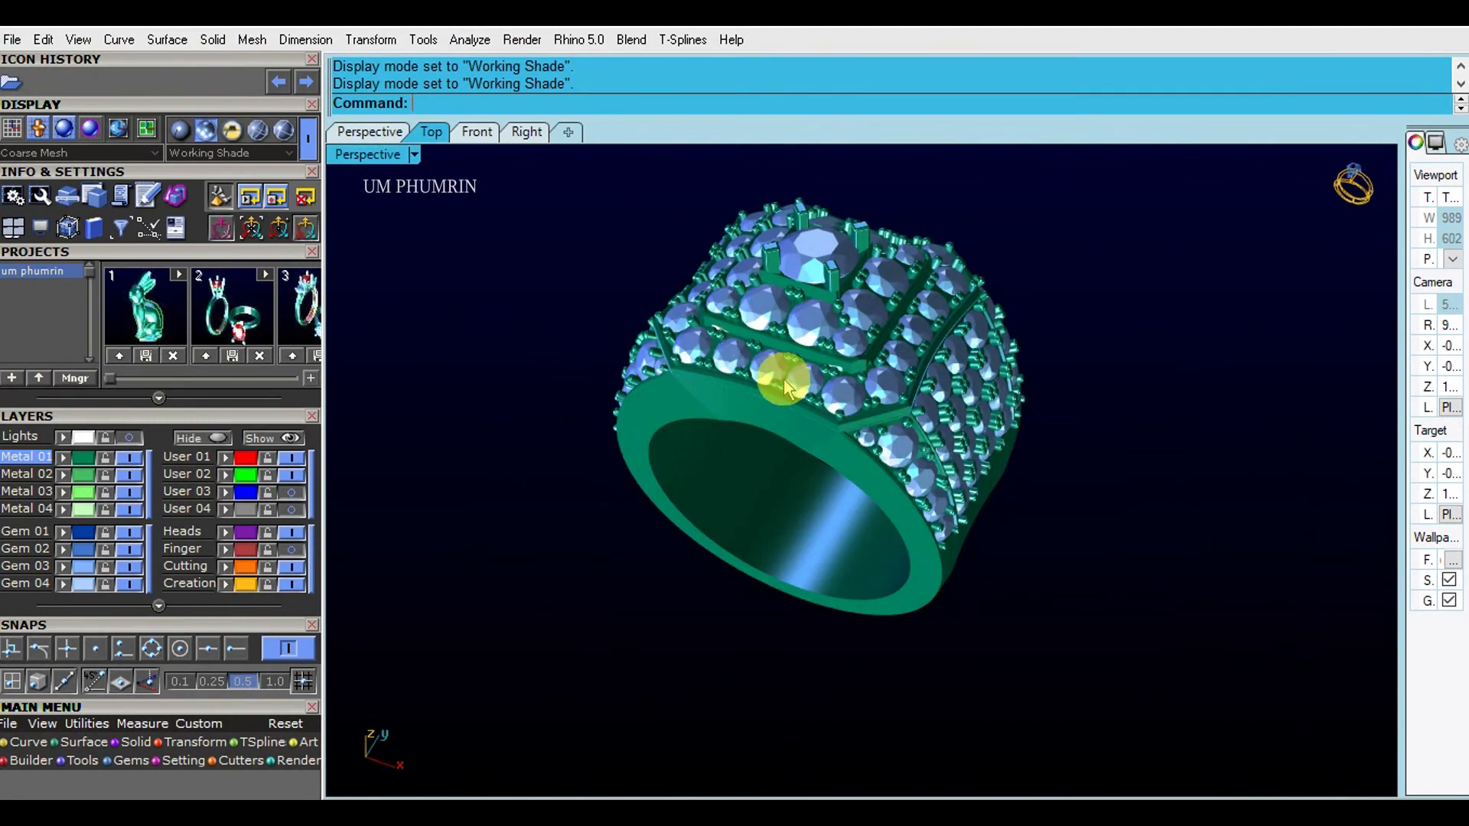
right_click_drag(774, 322, 790, 366)
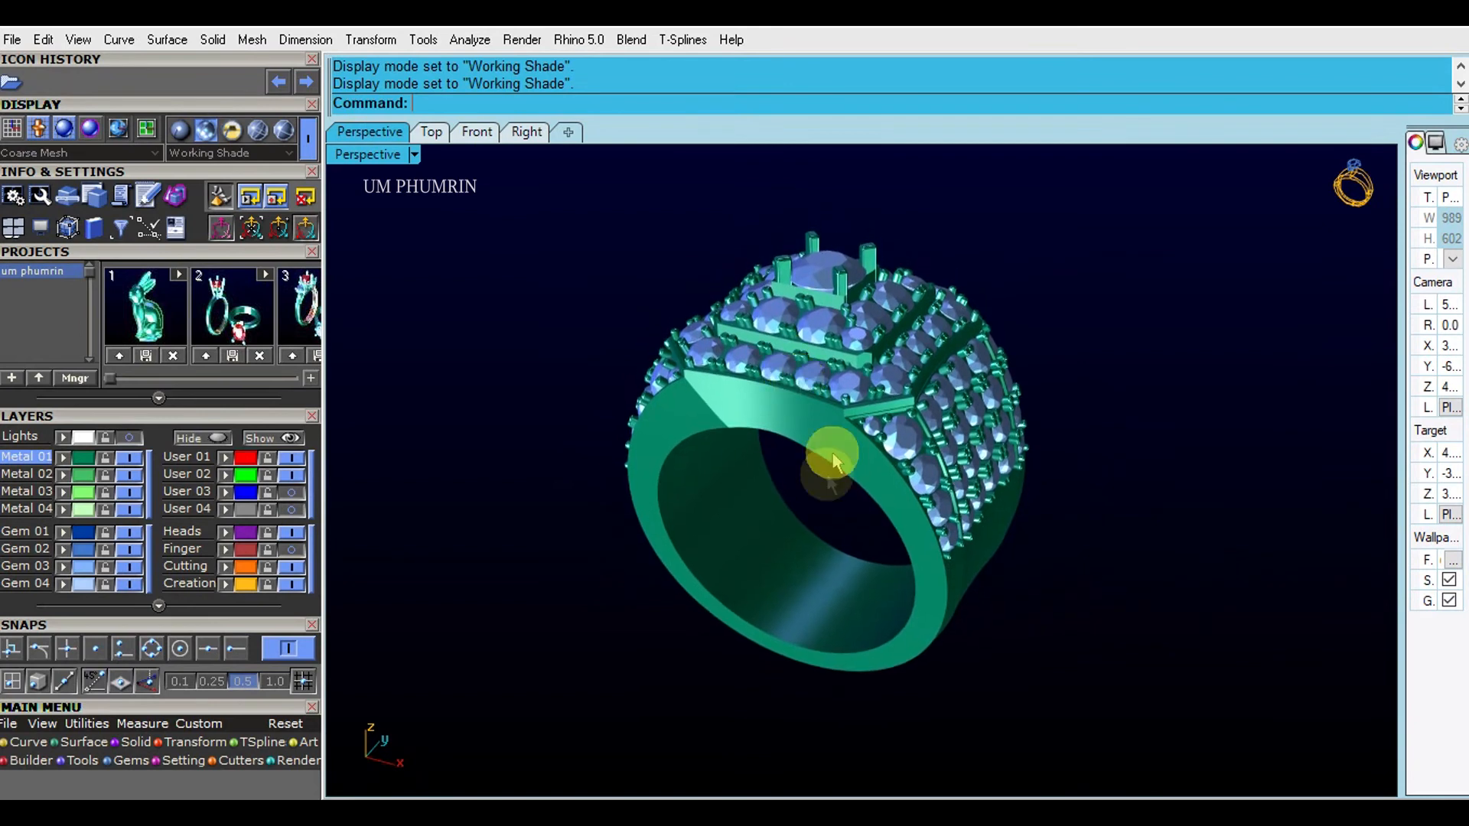
right_click(826, 476)
left_click(535, 307)
right_click_drag(840, 497, 840, 487, "ctrl")
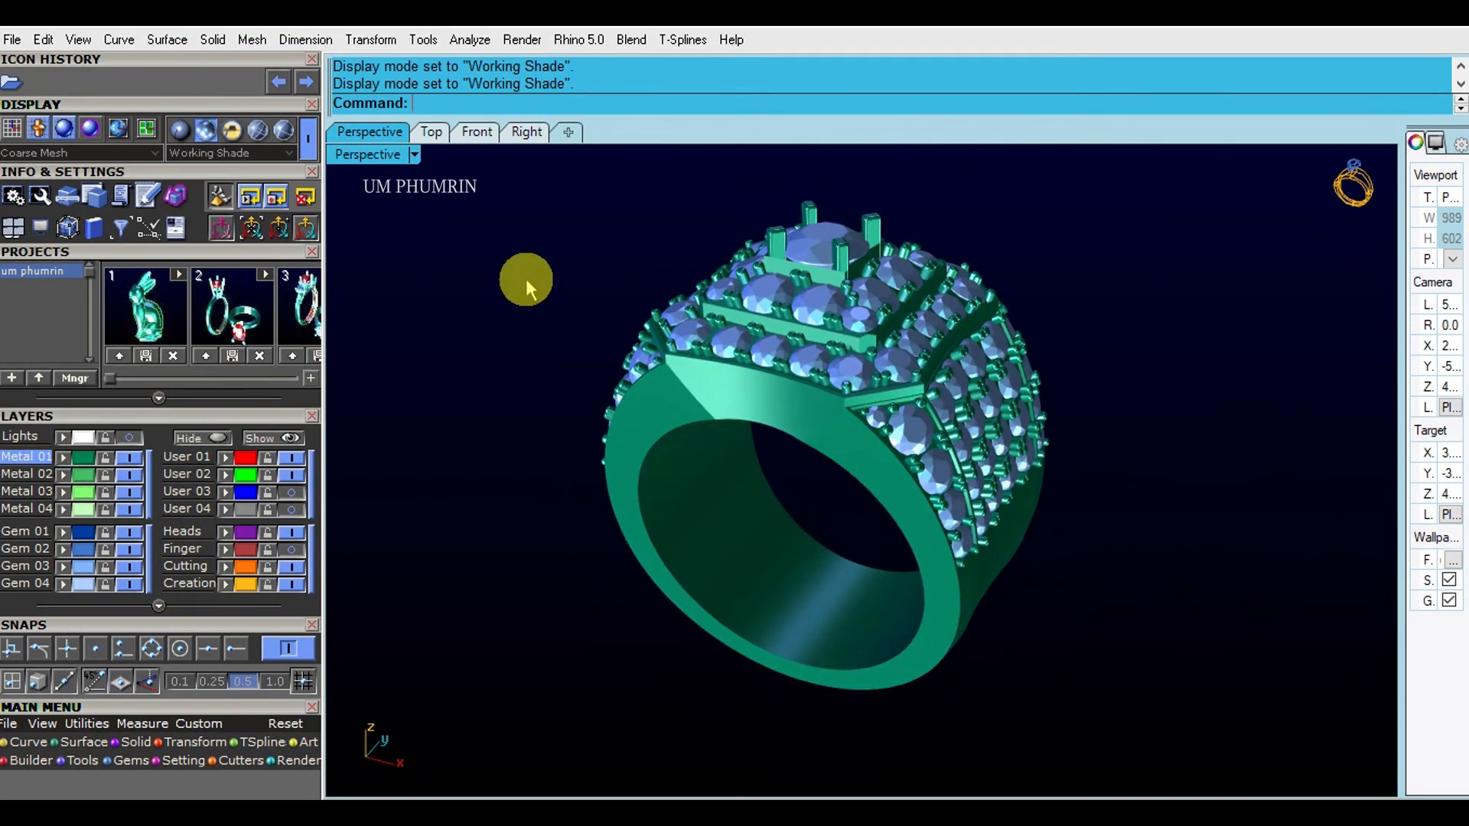
right_click_drag(521, 296, 548, 331)
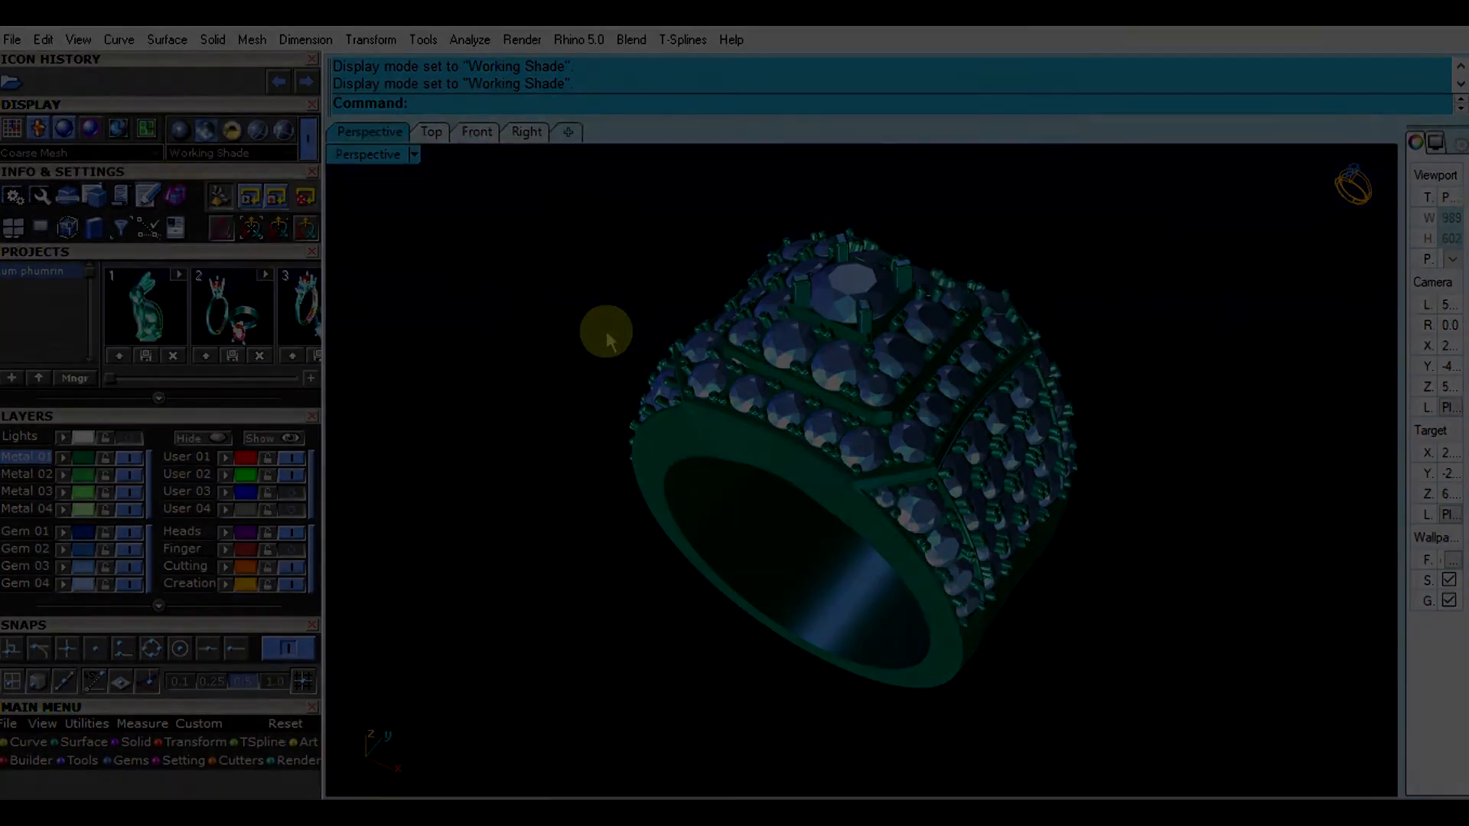